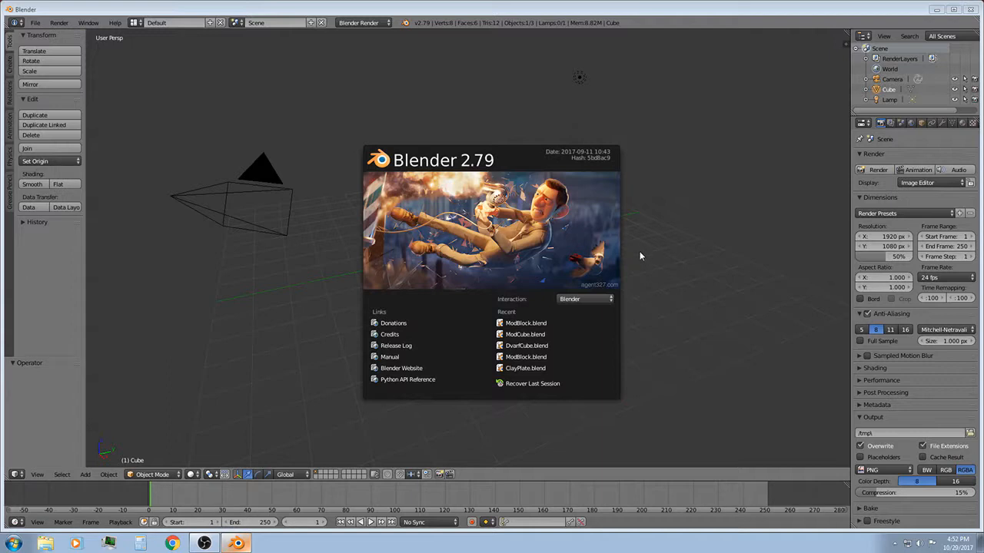
# Open the recent file ModBlock.blend and switch the block to Object Mode
pyautogui.click(544, 329)
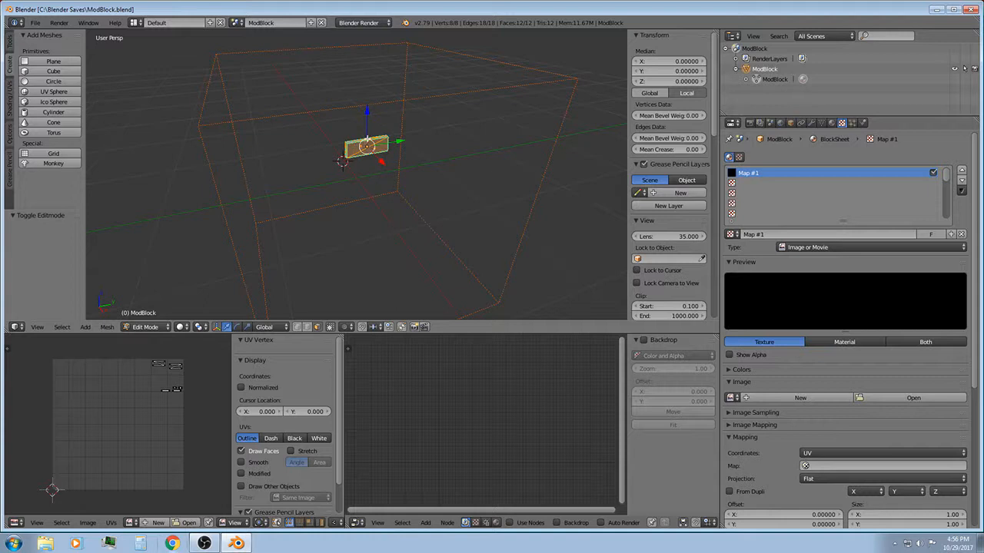
pyautogui.scroll(4, 380, 142)
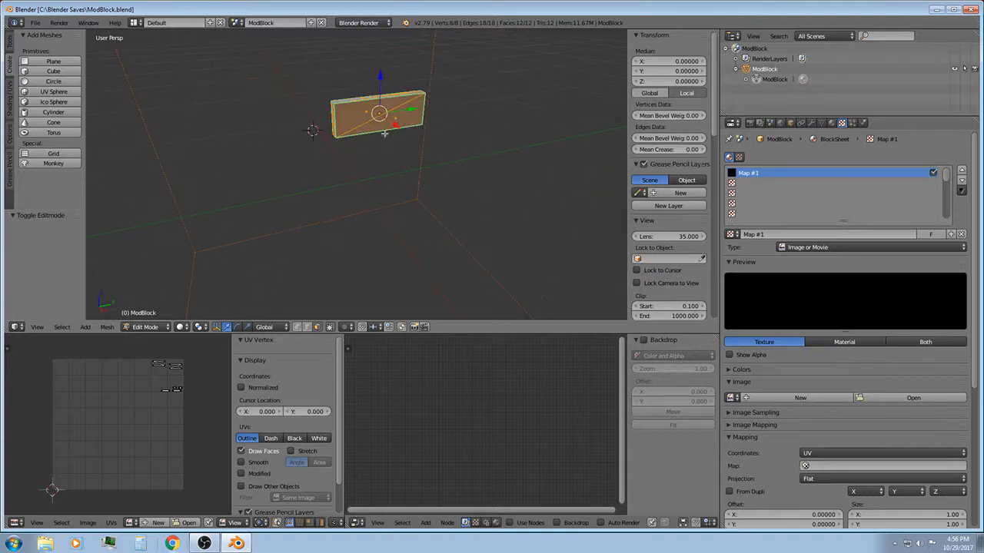
pyautogui.scroll(-2, 389, 129)
pyautogui.moveTo(391, 123); pyautogui.dragTo(456, 94, button='middle')
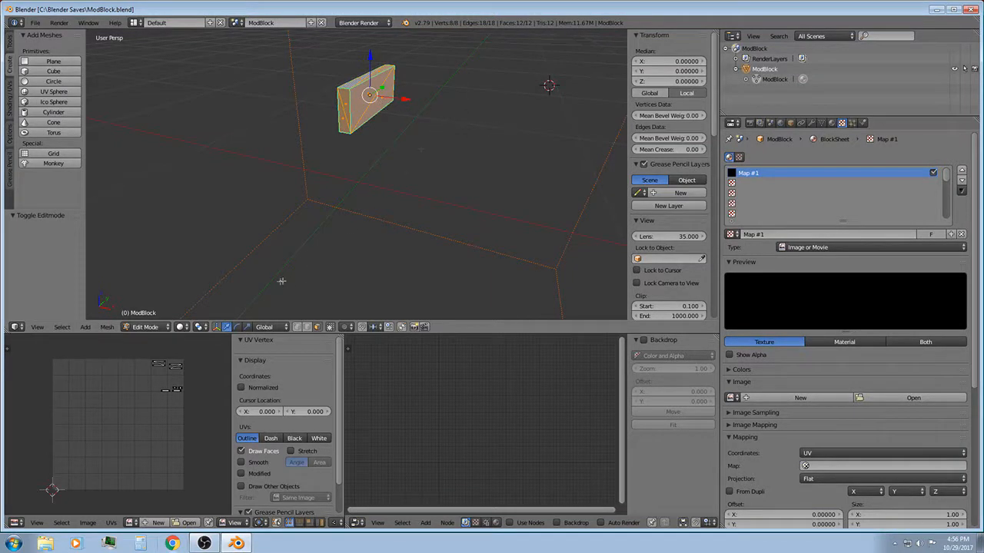
pyautogui.click(148, 327)
pyautogui.click(152, 316)
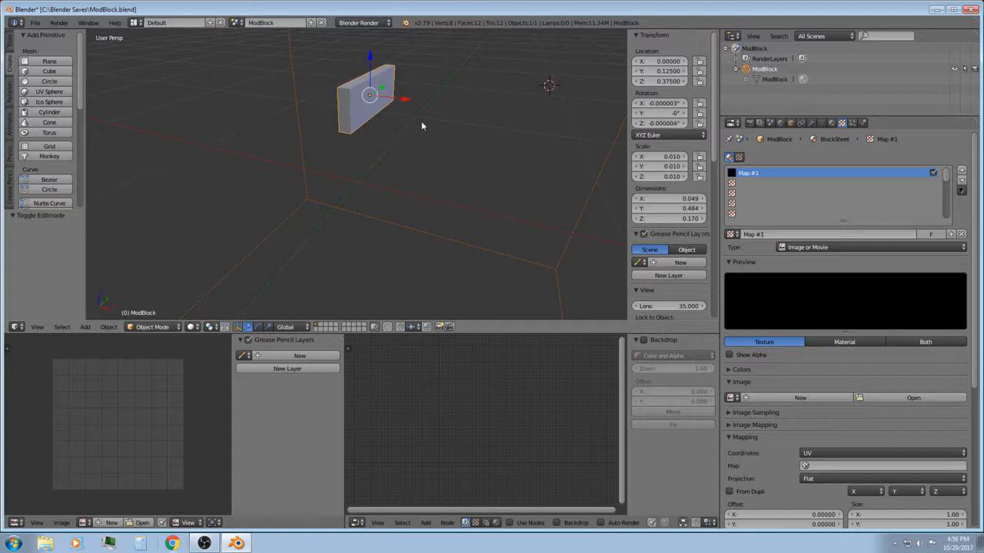
# Centre the block on the vertical axis in the right orthographic view by moving it about -0.125 along Y
pyautogui.press('KP_5')
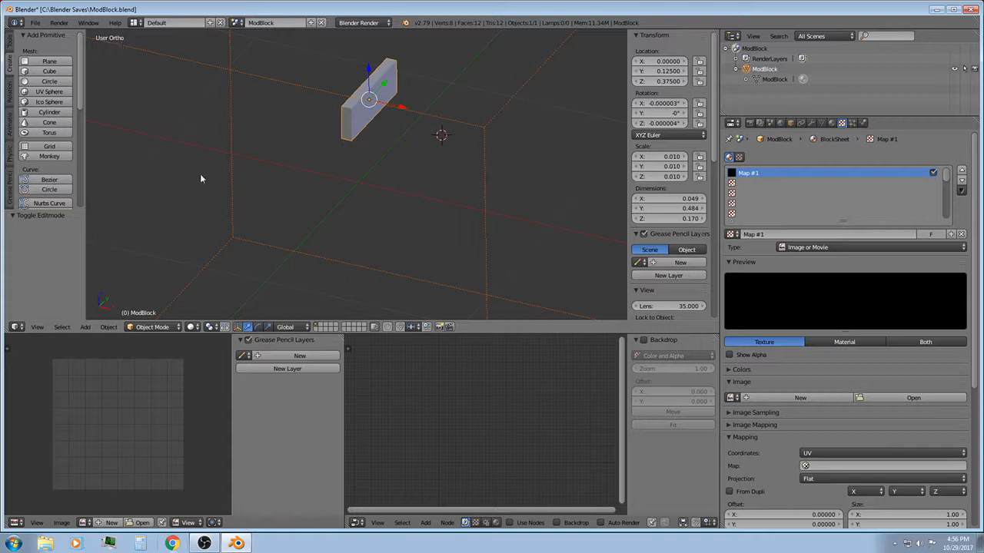
pyautogui.press('KP_1')
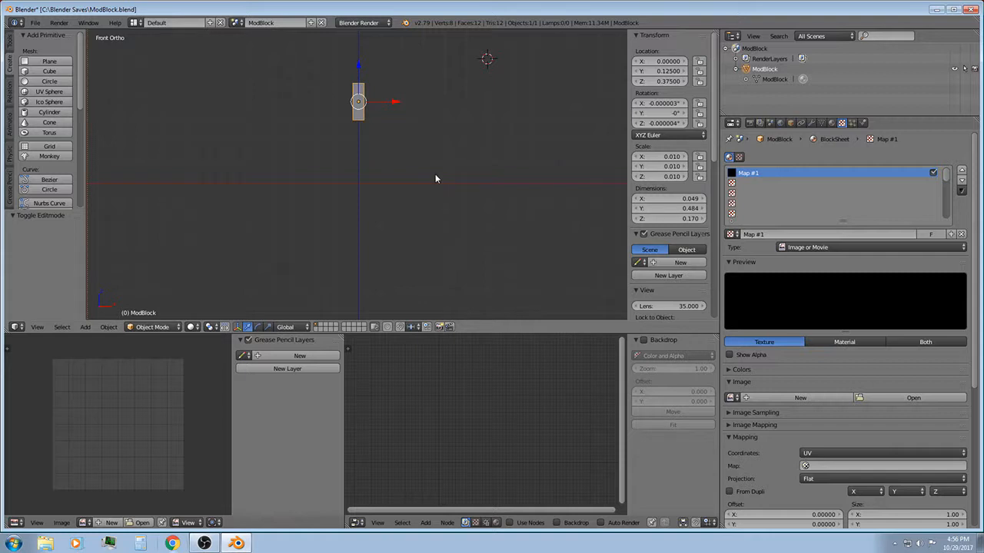
pyautogui.press('KP_3')
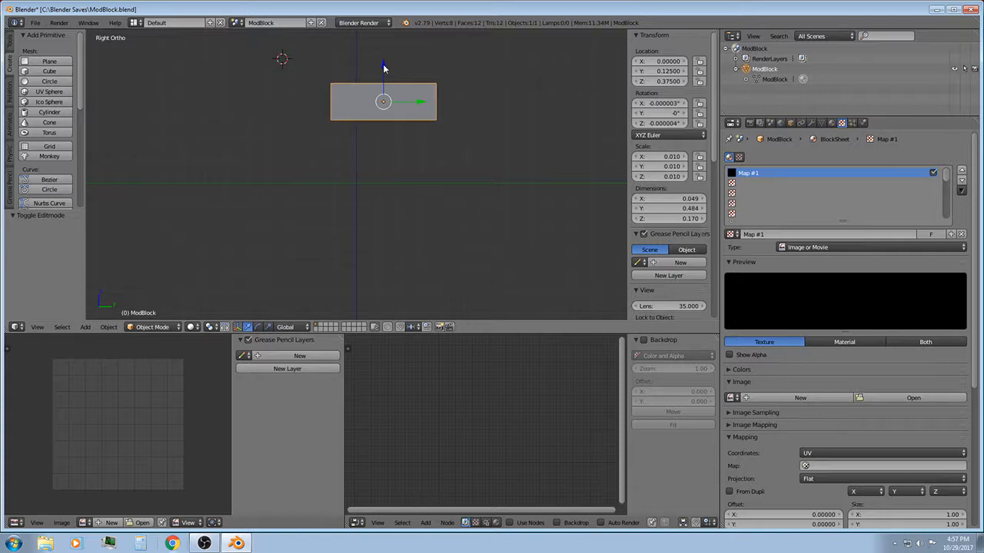
pyautogui.press('g')
pyautogui.press('y')
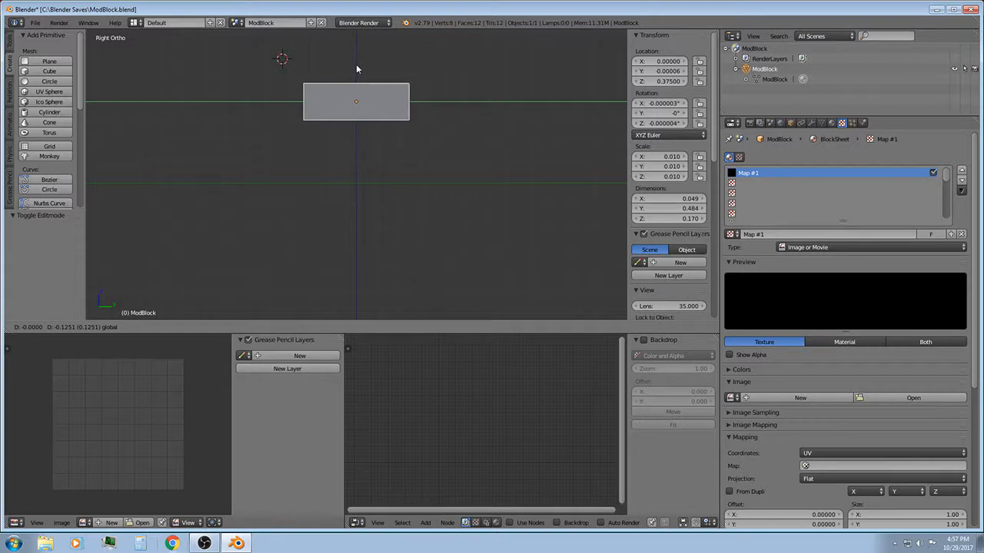
pyautogui.click(356, 64)
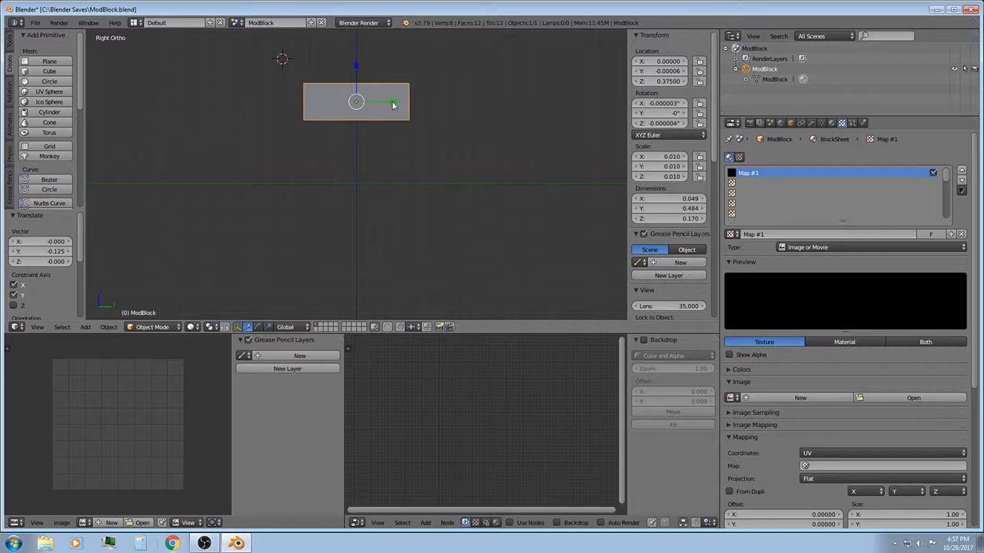
# Lower the block about 0.375 along Z onto the world origin and switch it to Edit Mode in perspective view
pyautogui.keyDown('shift'); pyautogui.moveTo(392, 106); pyautogui.dragTo(396, 185); pyautogui.keyUp('shift')
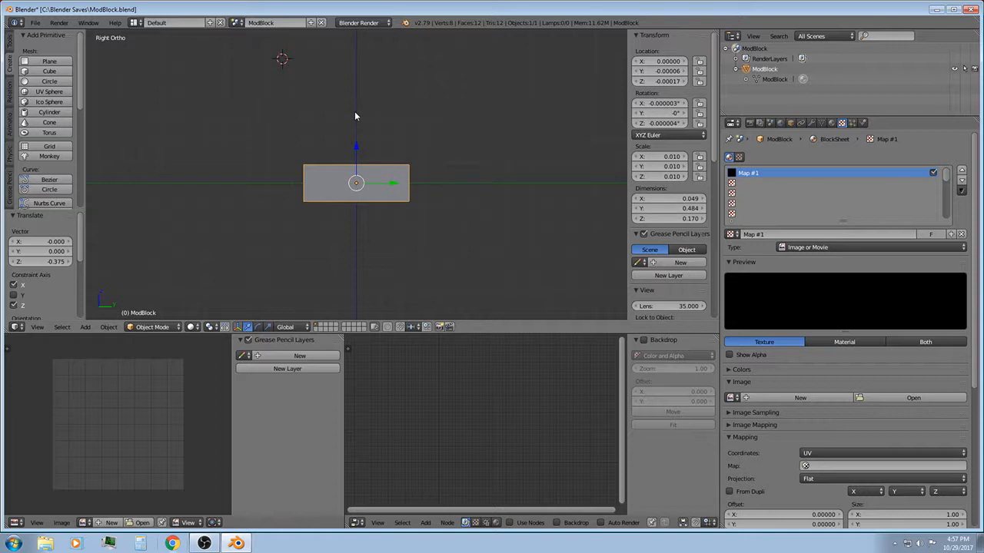
pyautogui.press('KP_5')
pyautogui.moveTo(284, 113); pyautogui.dragTo(398, 136, button='middle')
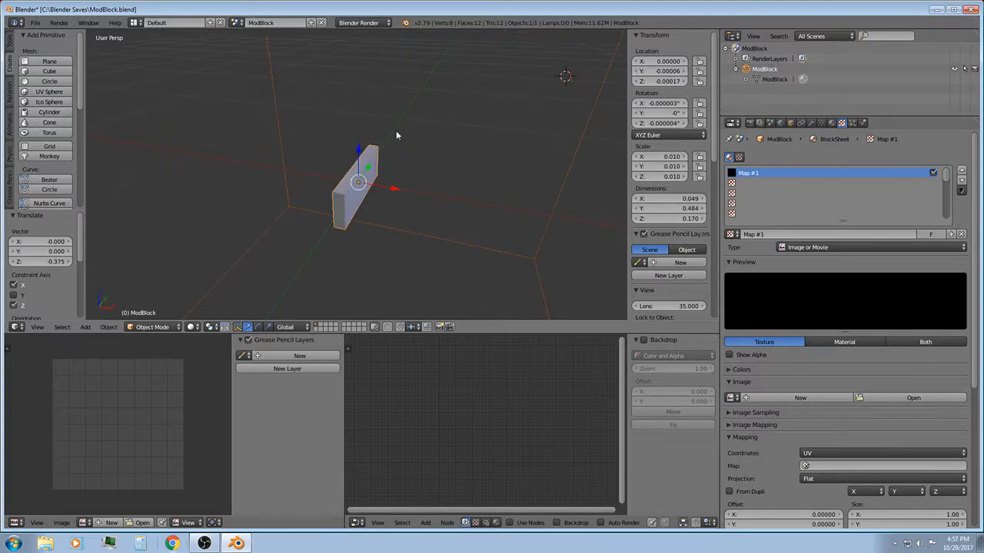
pyautogui.scroll(-5, 397, 135)
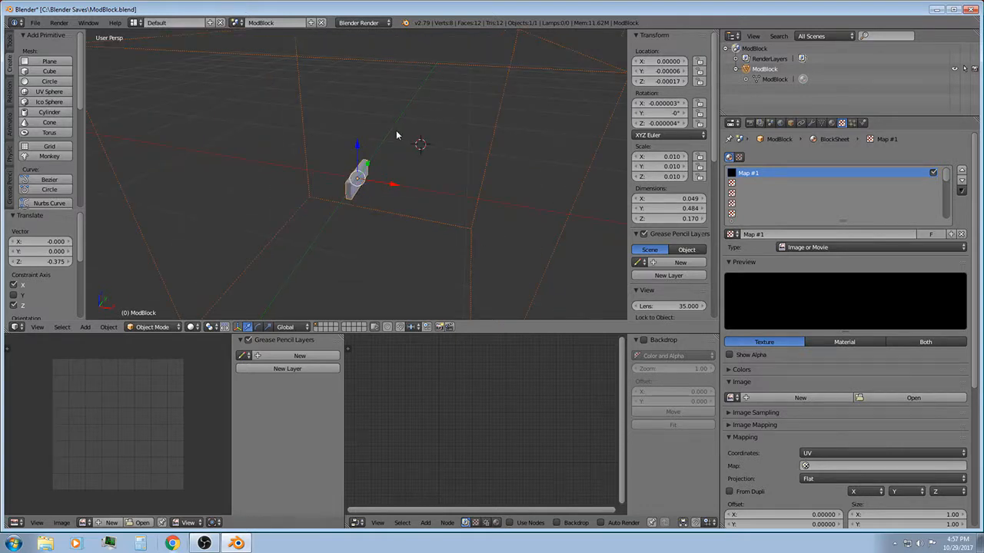
pyautogui.click(156, 329)
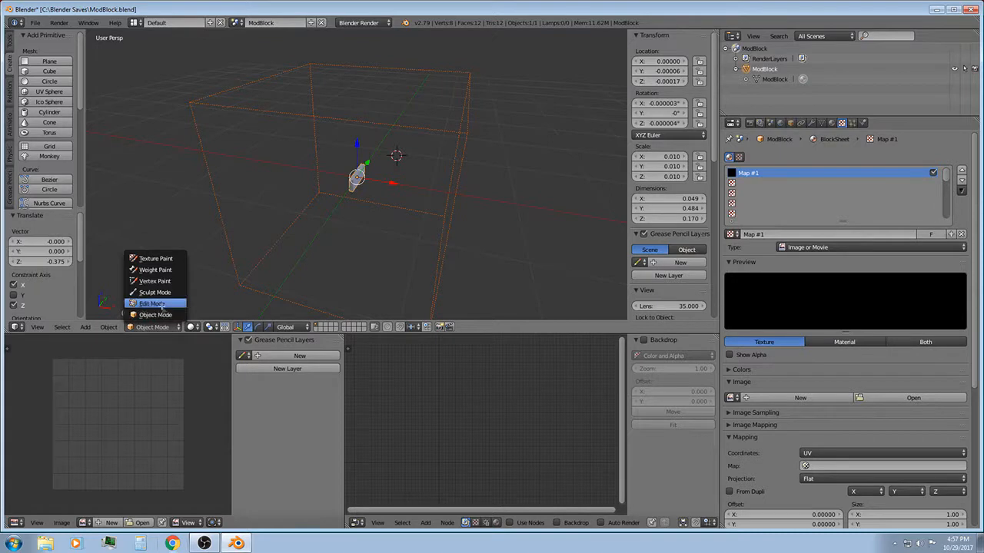
pyautogui.click(153, 301)
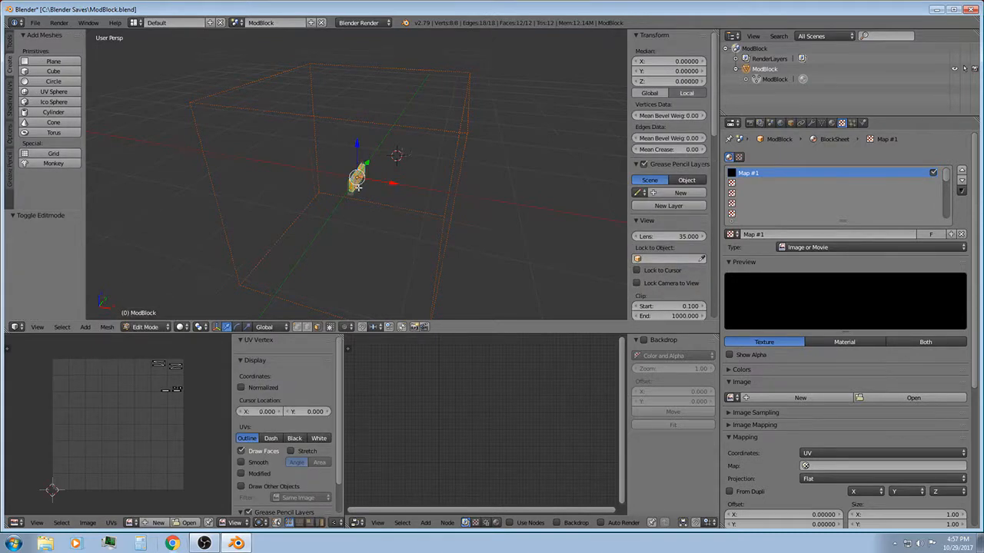
pyautogui.scroll(7, 359, 188)
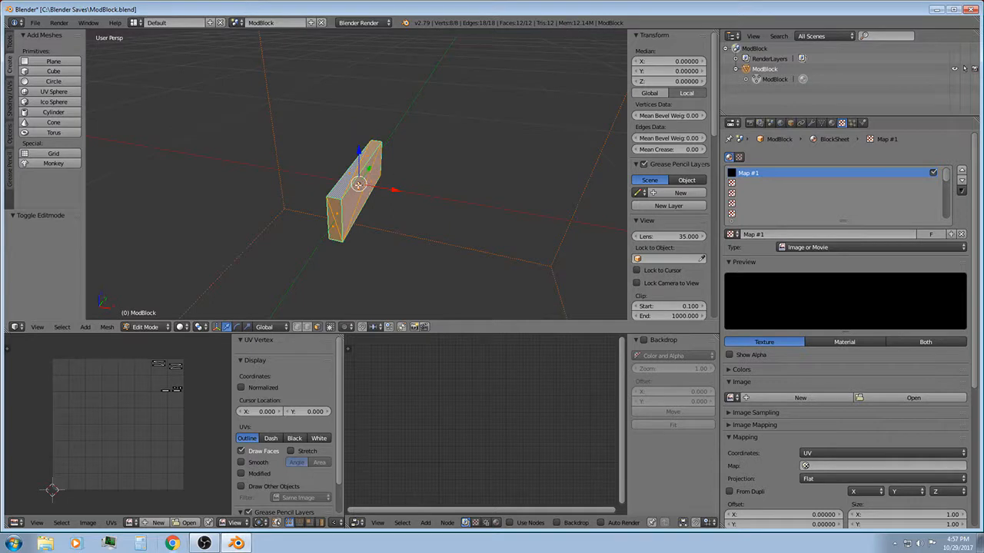
pyautogui.scroll(-3, 382, 168)
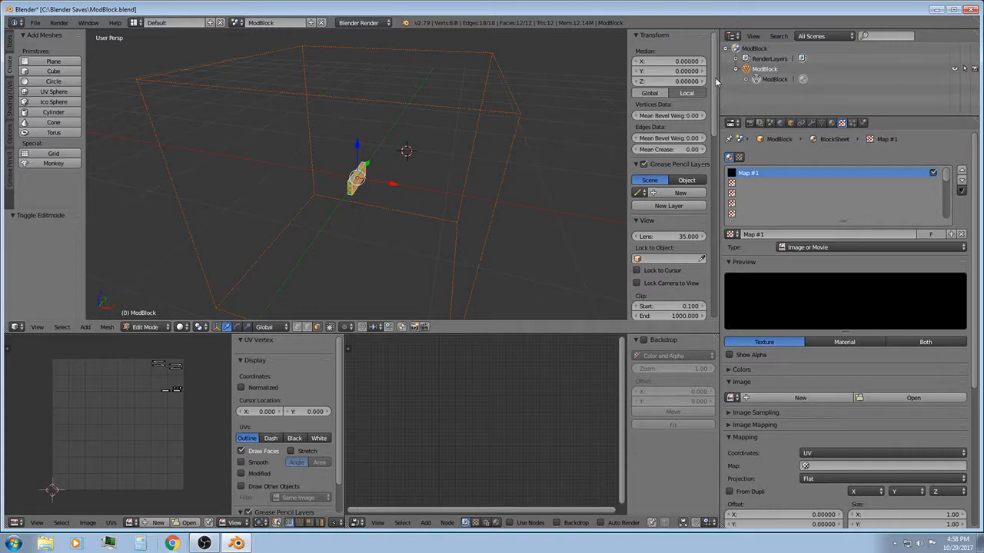
# Set the 3D cursor's Y location to 0
pyautogui.scroll(-8, 677, 146)
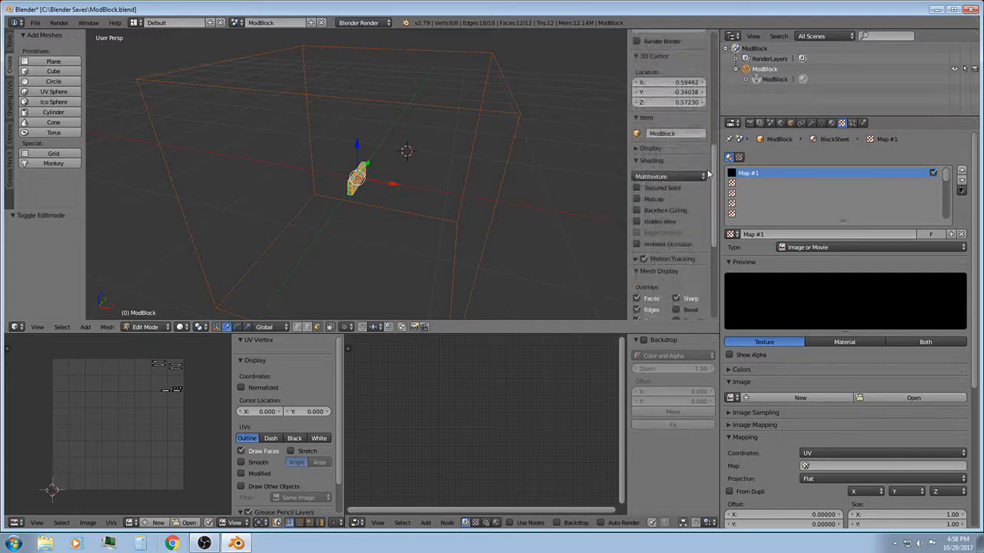
pyautogui.click(684, 147)
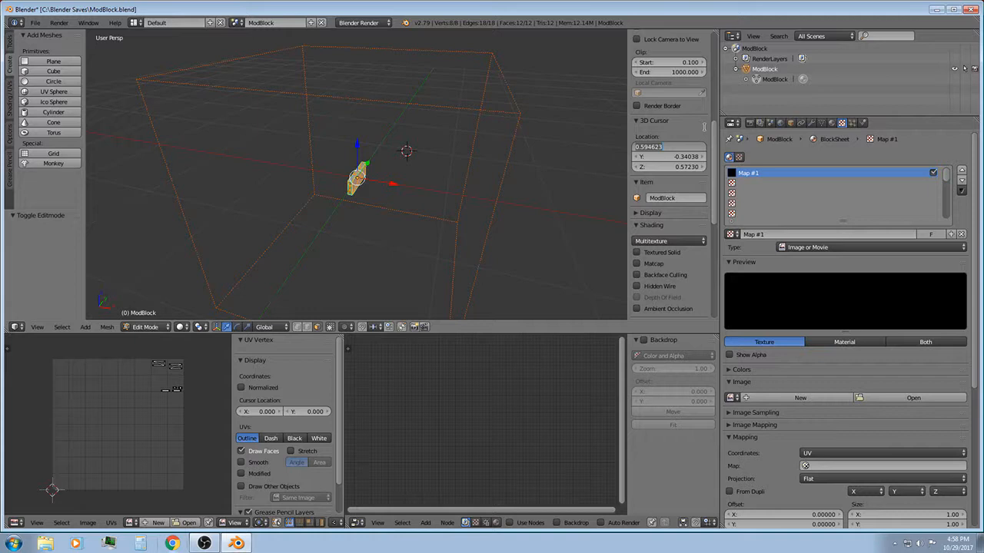
pyautogui.press('Tab')
pyautogui.write('0')
pyautogui.press('Return')
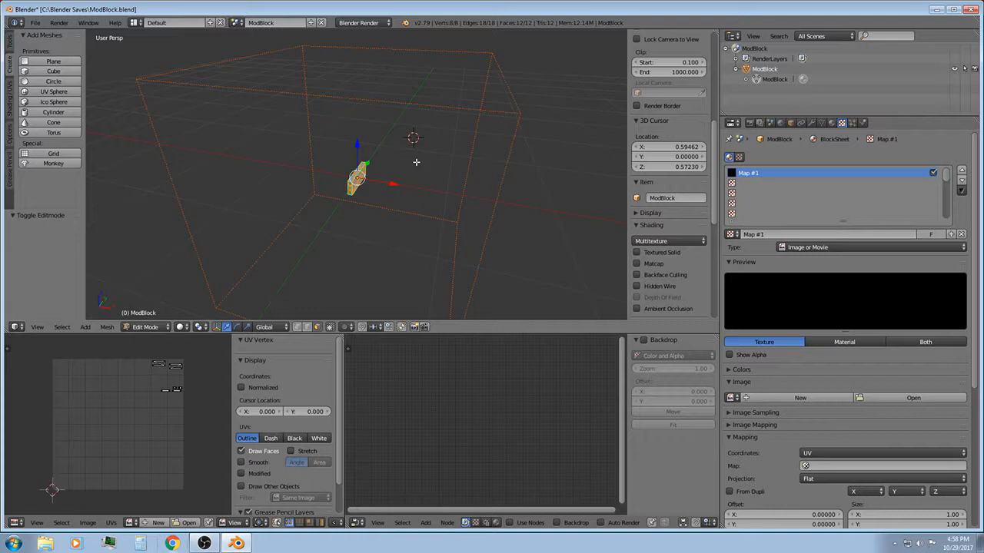
# Reset the 3D cursor to the world origin and save ModBlock.blend
pyautogui.hotkey('shift', 'c')
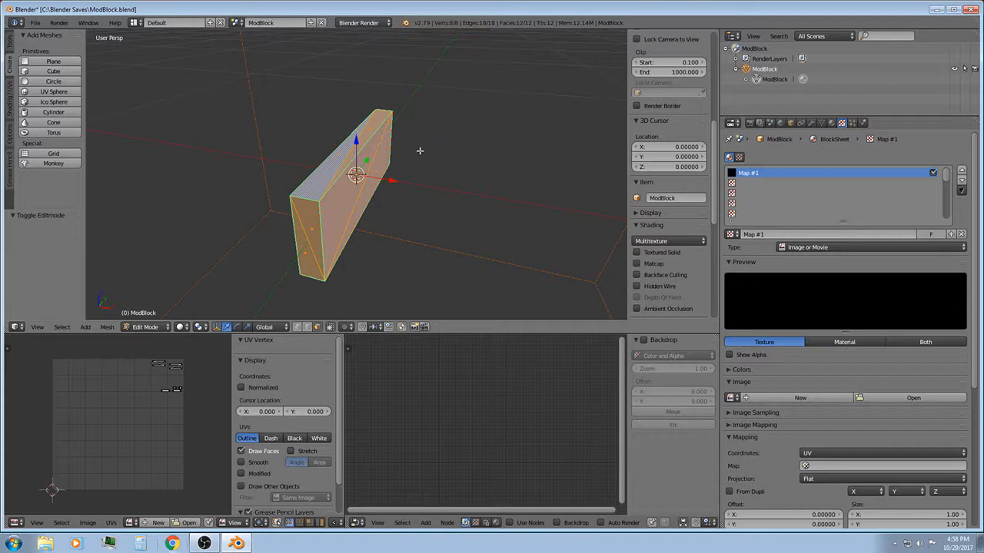
pyautogui.scroll(-10, 451, 133)
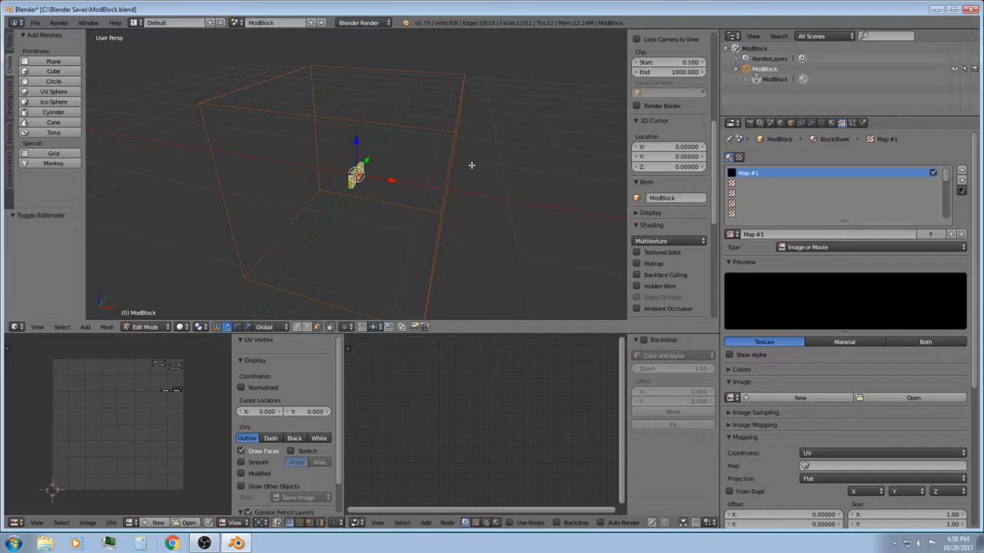
pyautogui.moveTo(461, 156); pyautogui.dragTo(413, 146, button='middle')
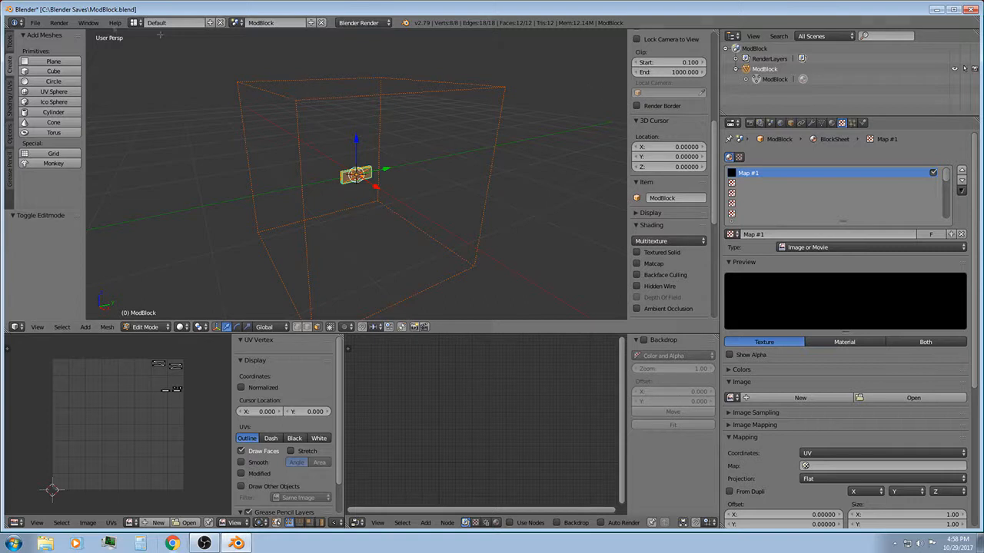
pyautogui.click(34, 22)
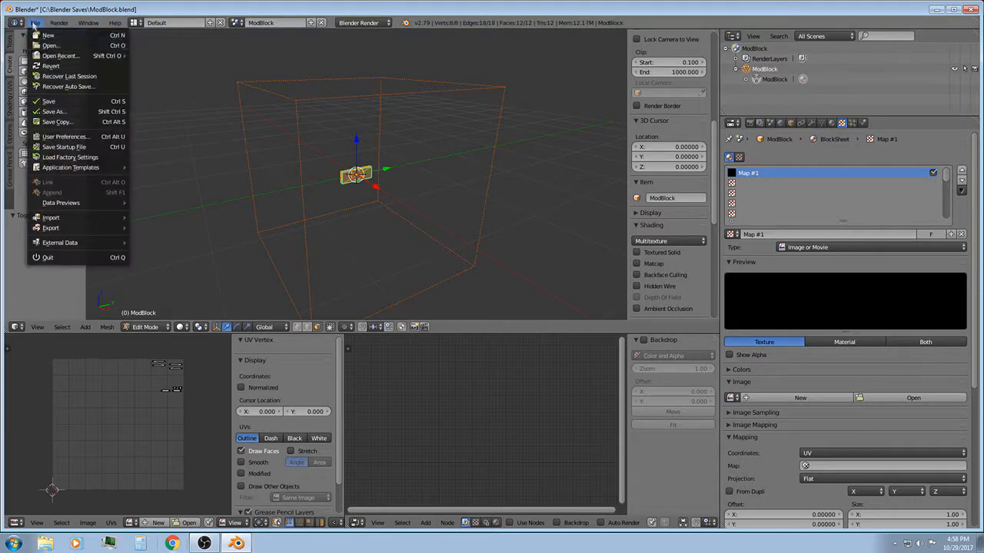
pyautogui.click(46, 102)
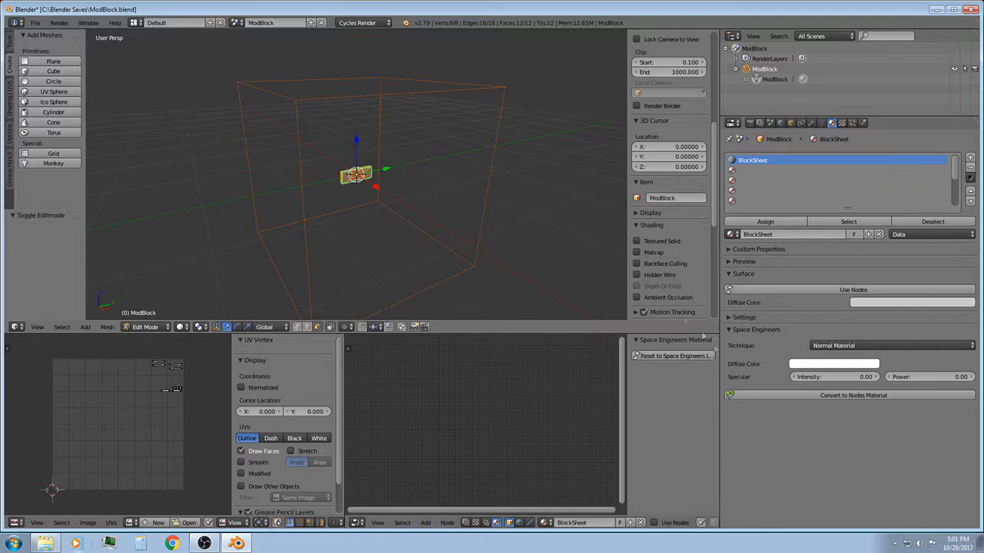
# Convert the BlockSheet material to a Space Engineers nodes material
pyautogui.click(818, 397)
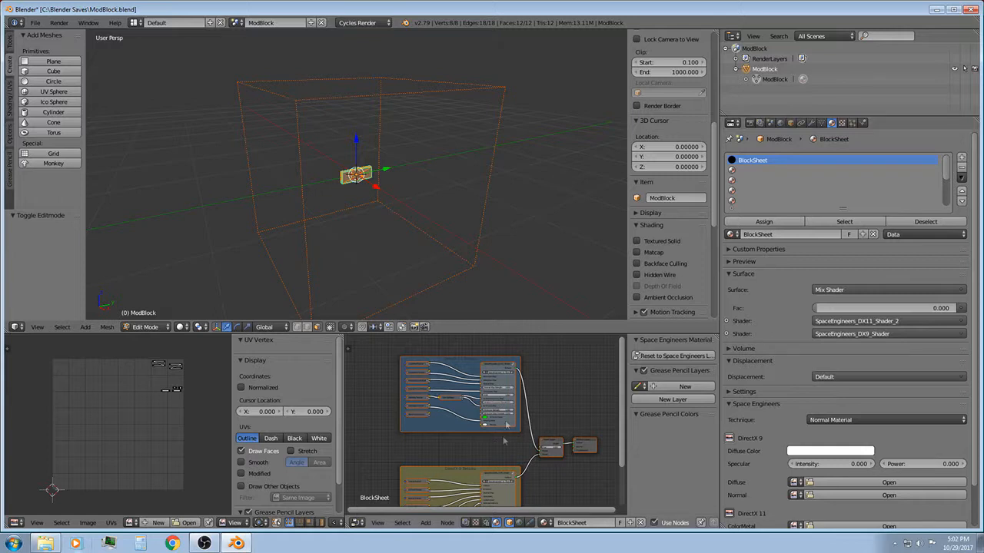
pyautogui.scroll(-2, 768, 298)
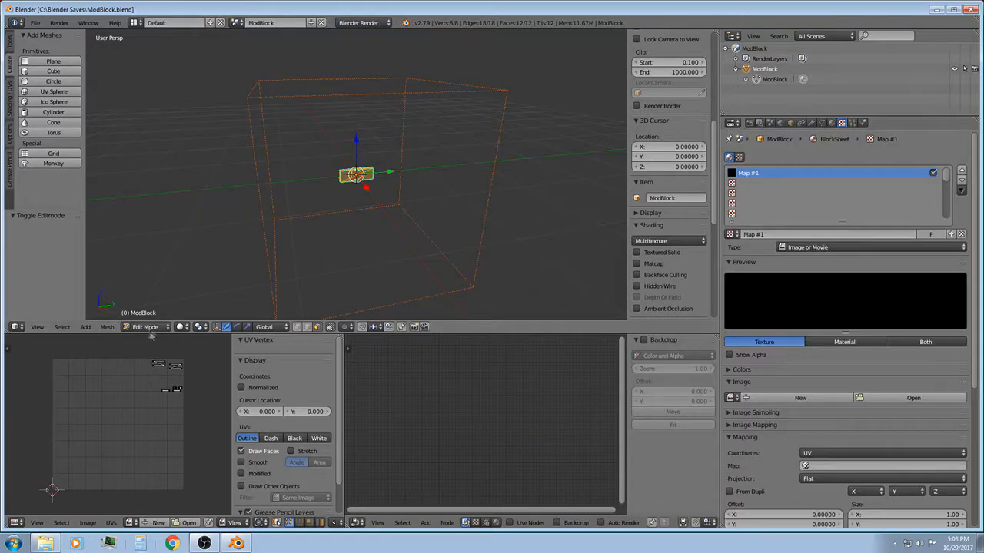
# Return the block to Object Mode and run the Space Engineers grid setup
pyautogui.click(151, 329)
pyautogui.click(150, 318)
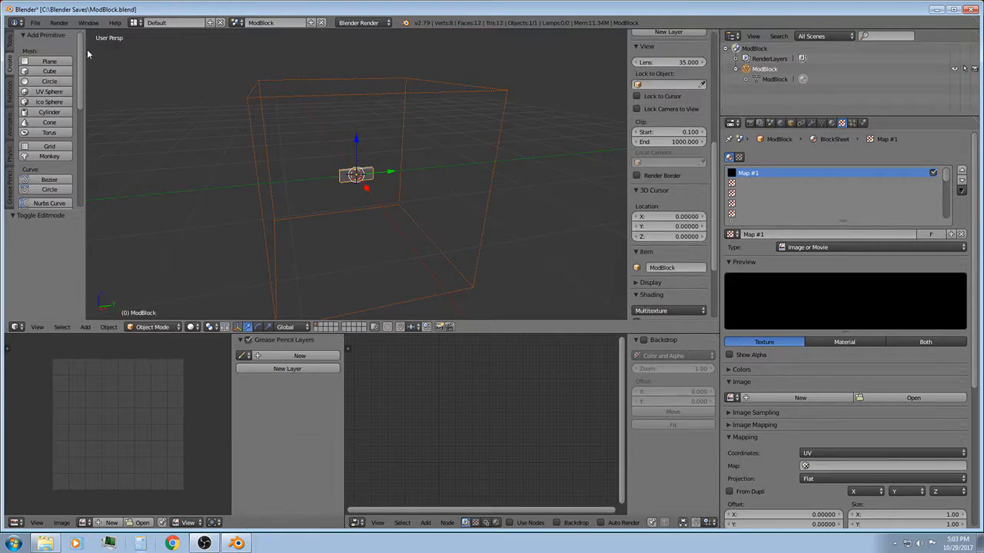
pyautogui.moveTo(81, 58); pyautogui.dragTo(75, 178)
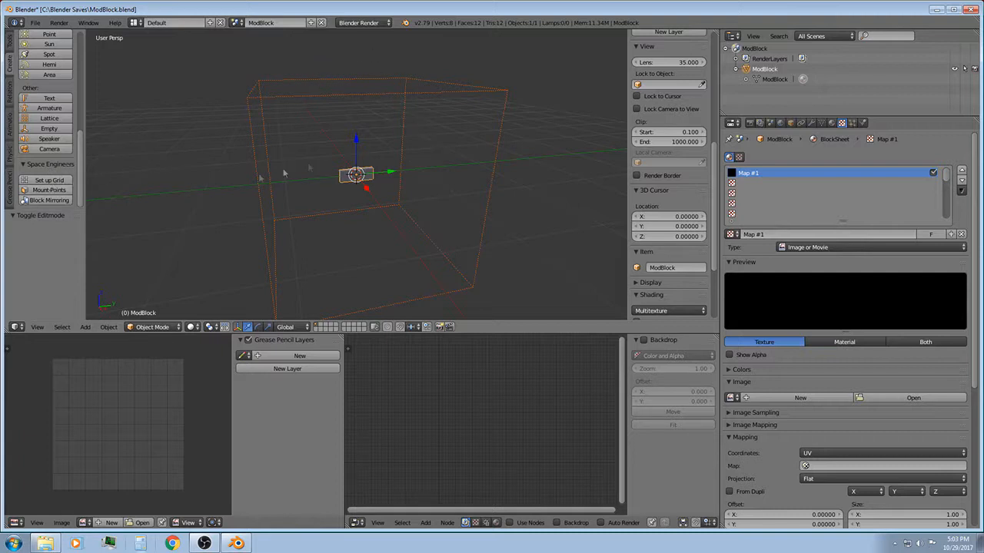
pyautogui.click(44, 181)
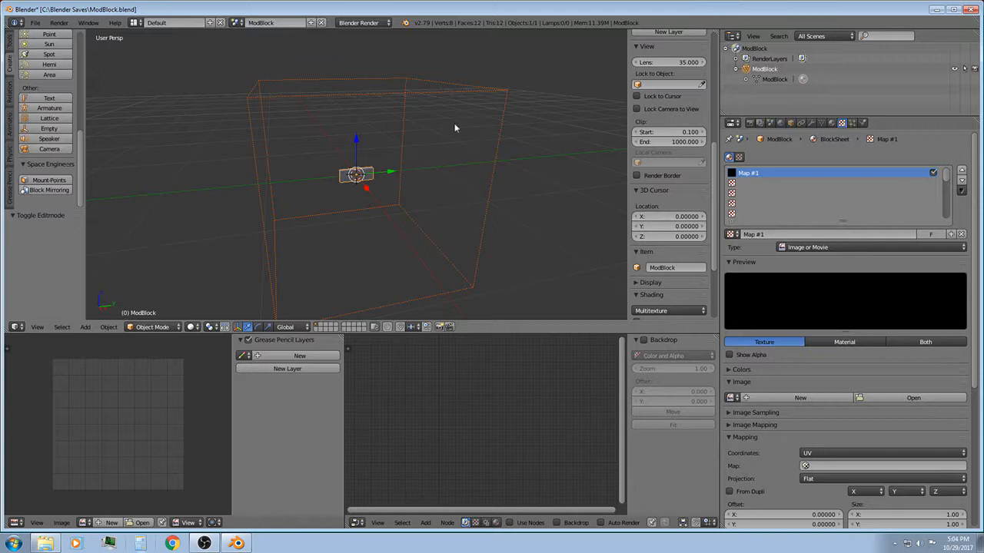
# Place the 3D cursor near an upper corner of the large bounding cube and save the file
pyautogui.click(275, 95)
pyautogui.moveTo(295, 96)
pyautogui.mouseDown(button='middle')
pyautogui.moveTo(386, 104)
pyautogui.moveTo(345, 158)
pyautogui.moveTo(275, 120)
pyautogui.moveTo(241, 69)
pyautogui.moveTo(259, 126)
pyautogui.moveTo(314, 123)
pyautogui.moveTo(336, 94)
pyautogui.moveTo(433, 64)
pyautogui.moveTo(481, 110)
pyautogui.moveTo(453, 86)
pyautogui.moveTo(293, 77)
pyautogui.mouseUp(button='middle')
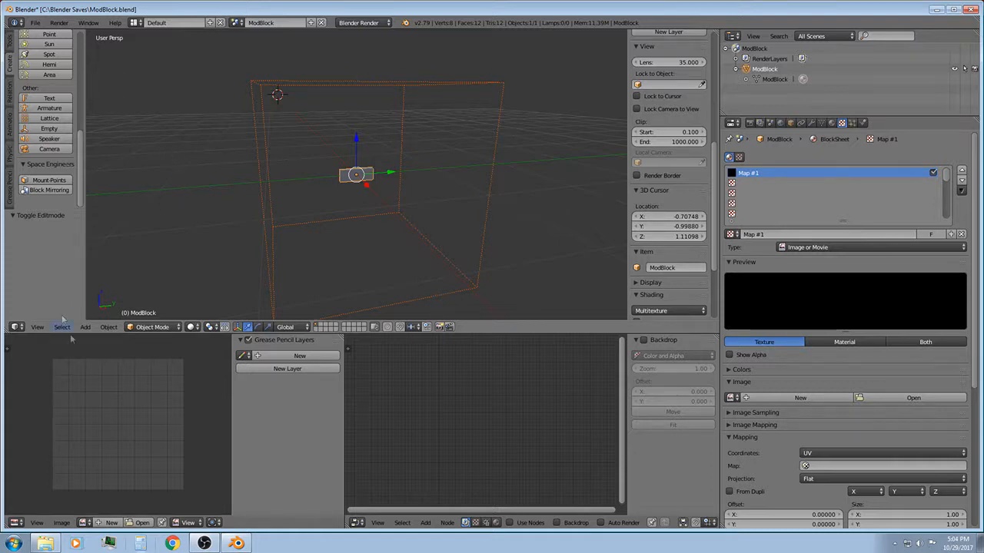
pyautogui.click(38, 23)
pyautogui.click(53, 103)
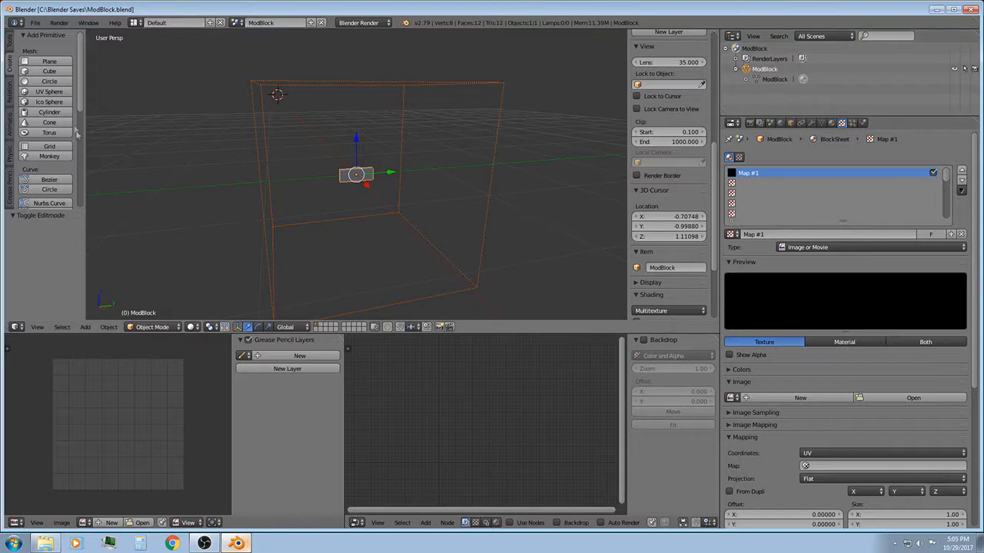
# Add a cube of radius 1.25 at the 3D cursor and delete it
pyautogui.click(49, 71)
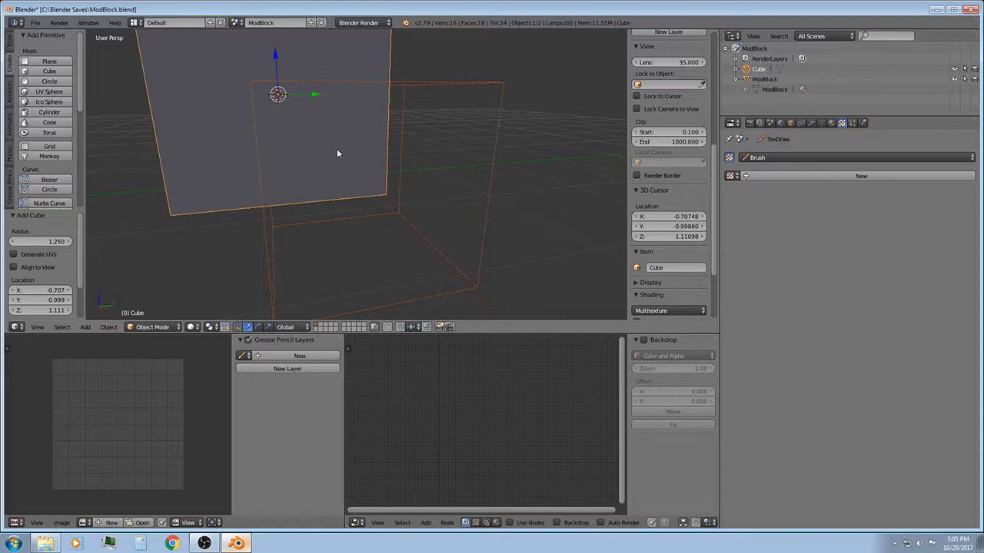
pyautogui.press('Delete')
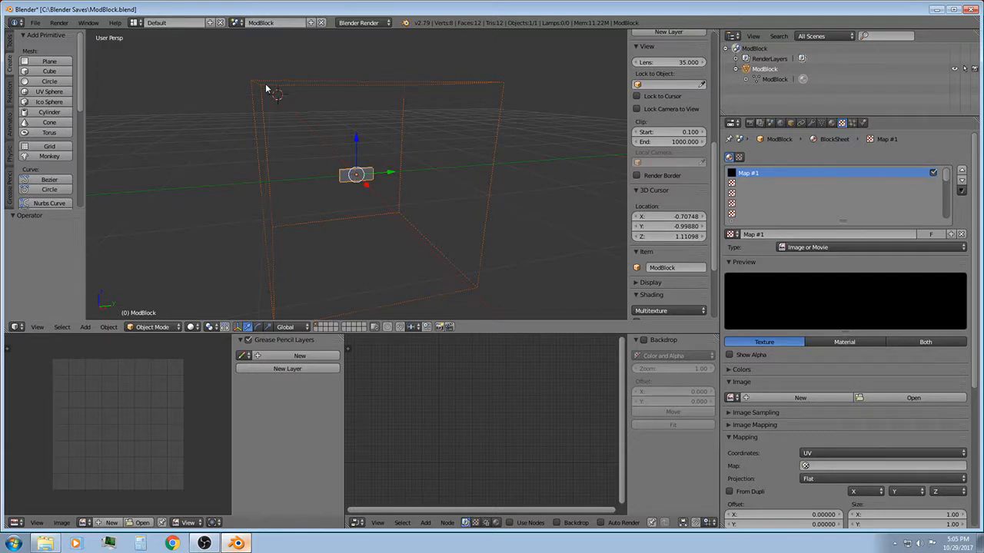
# Reset the 3D cursor from the bounding cube's corner to the world origin
pyautogui.hotkey('shift', 'c')
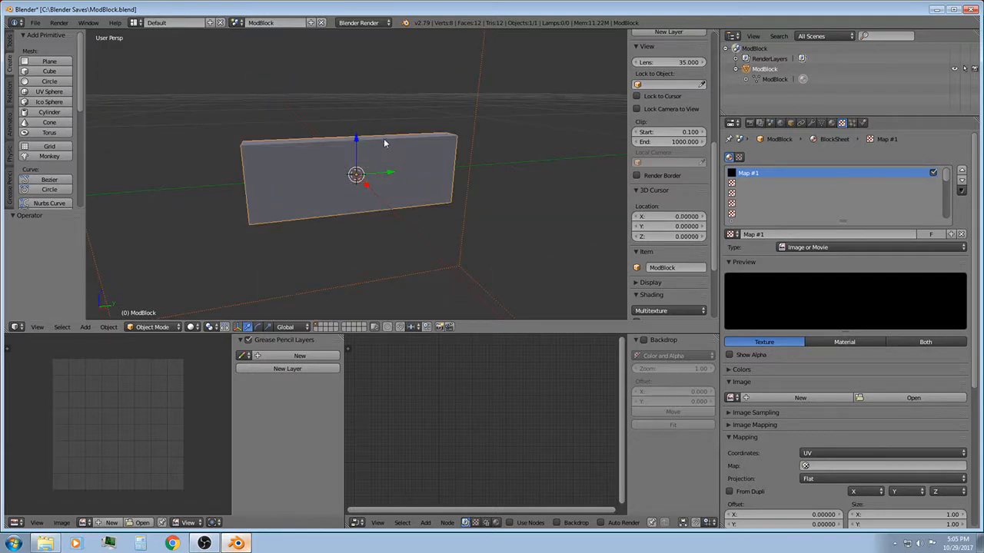
pyautogui.scroll(-10, 385, 143)
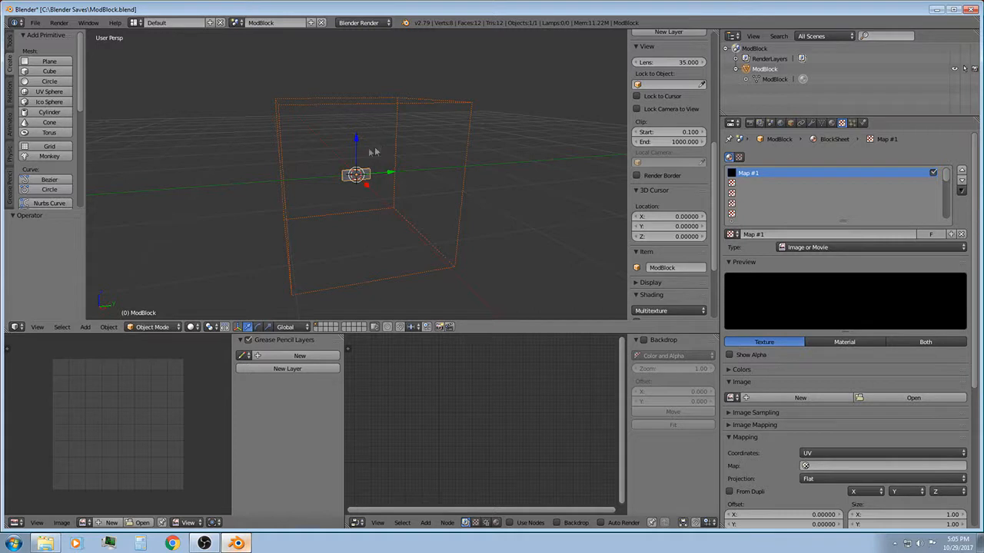
# Add a cube of radius 1.25 at the world origin and reset the displaced 3D cursor to the origin
pyautogui.click(49, 70)
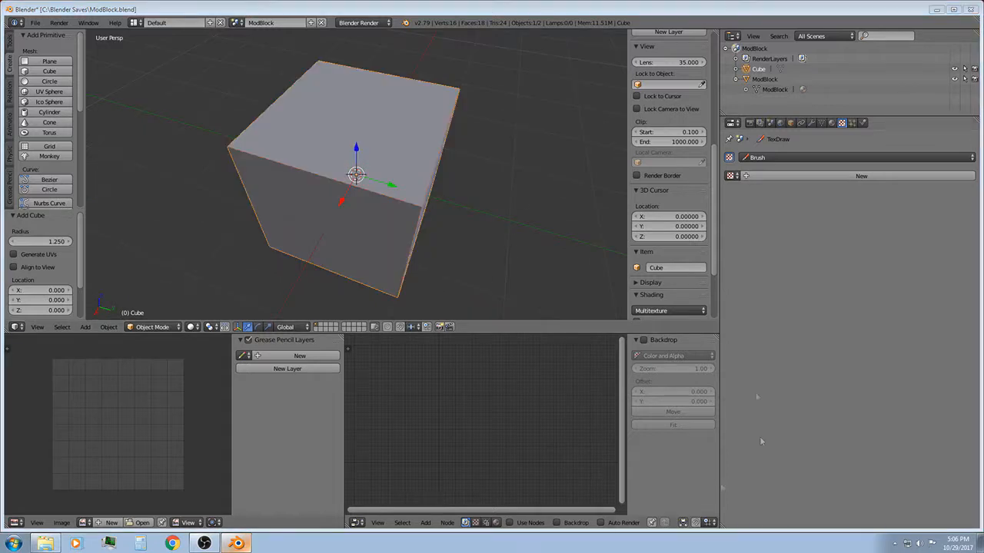
pyautogui.click(485, 195)
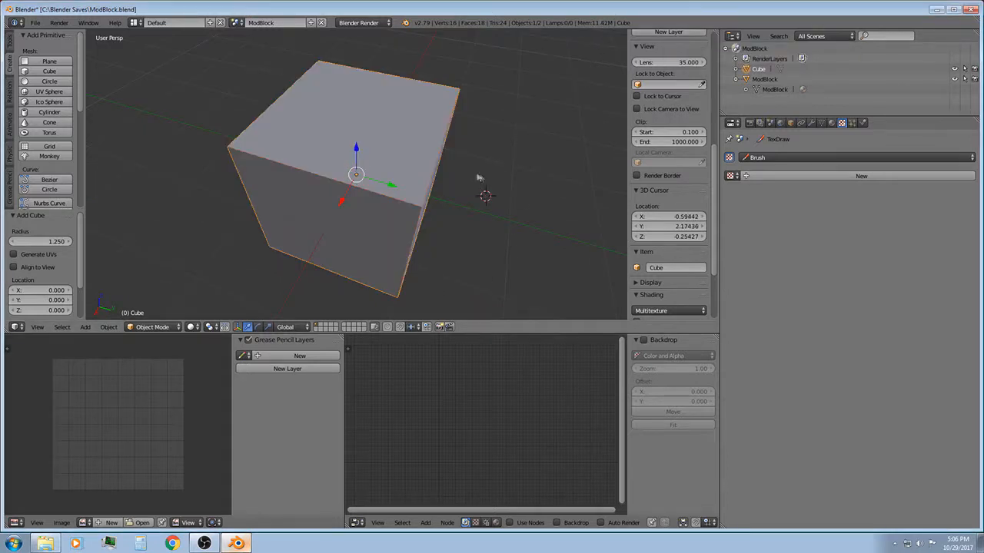
pyautogui.hotkey('shift', 'c')
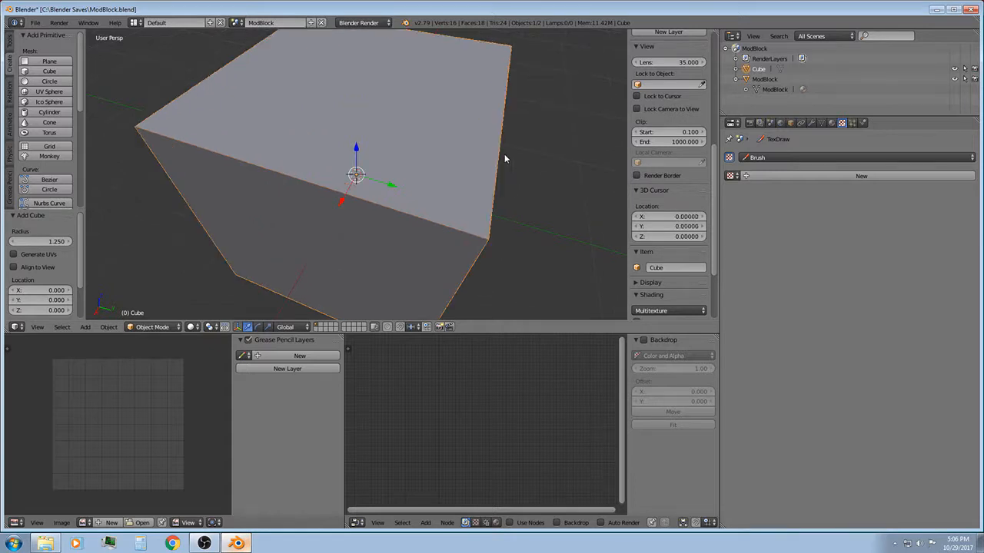
pyautogui.scroll(-5, 468, 161)
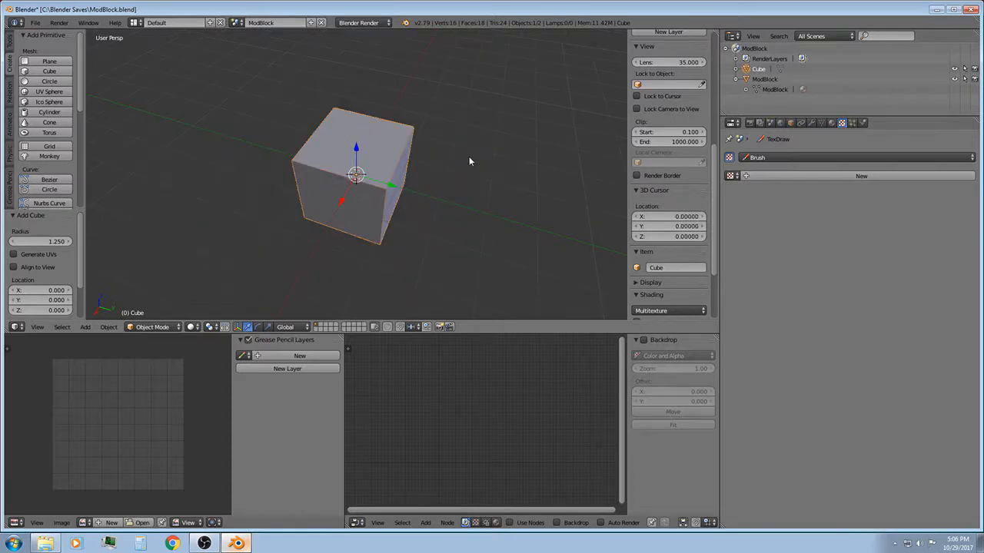
pyautogui.moveTo(467, 184); pyautogui.dragTo(419, 155, button='middle')
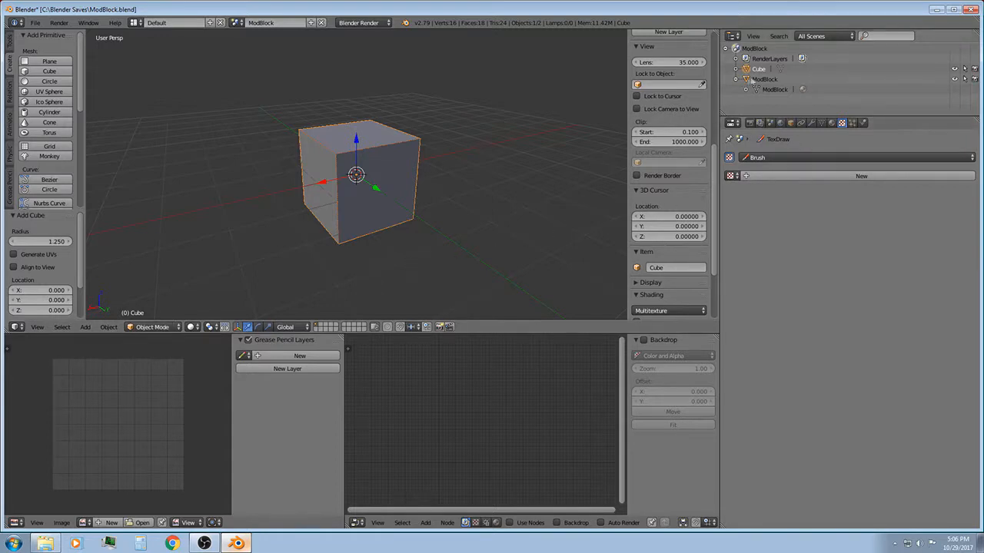
# Parent the ModBlock object to the new cube in the Outliner and expand the cube's hierarchy
pyautogui.click(736, 79)
pyautogui.moveTo(747, 83); pyautogui.dragTo(746, 71)
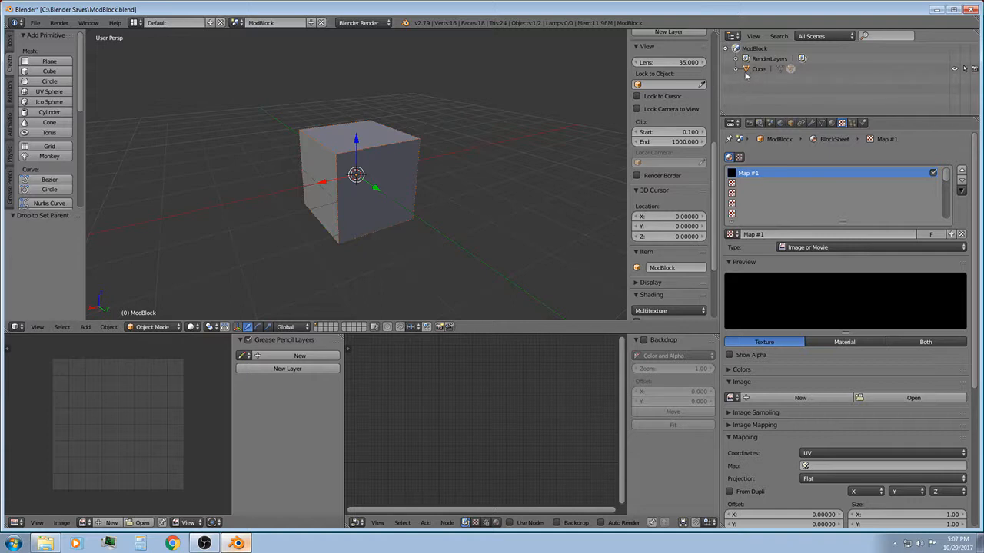
pyautogui.click(736, 69)
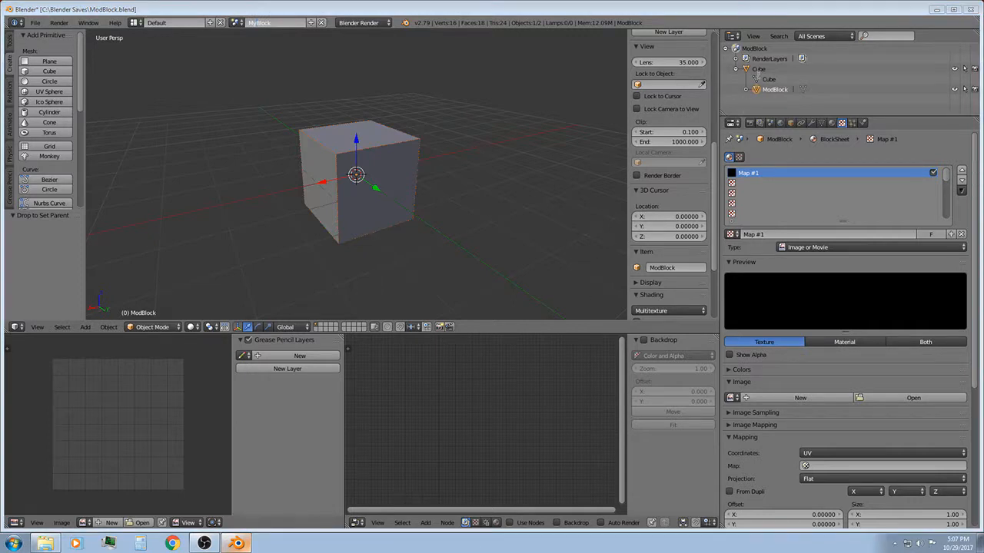
# Rename both the cube object and its mesh data to MyBlock and save the file
pyautogui.doubleClick(759, 70)
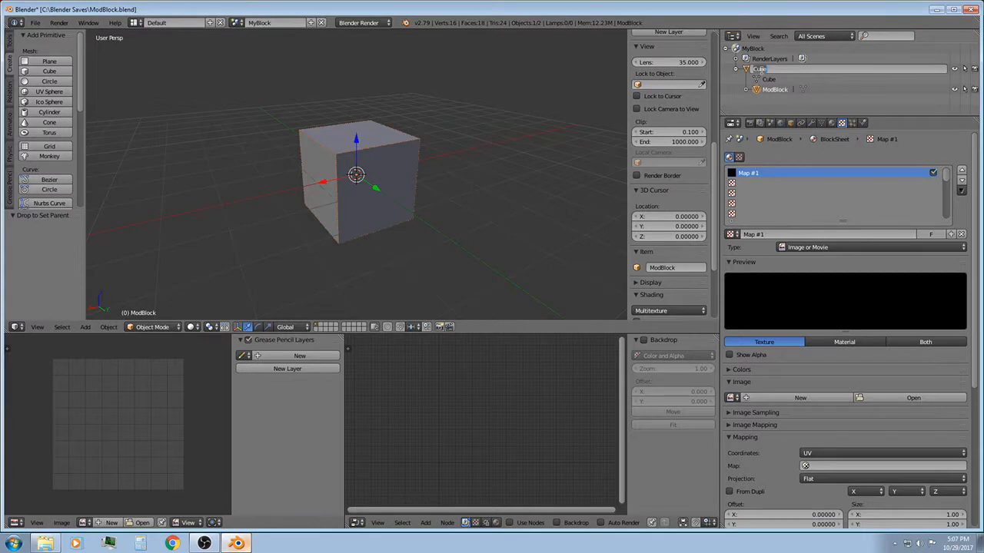
pyautogui.write('MyBlock')
pyautogui.press('Return')
pyautogui.doubleClick(770, 79)
pyautogui.write('MyBlock')
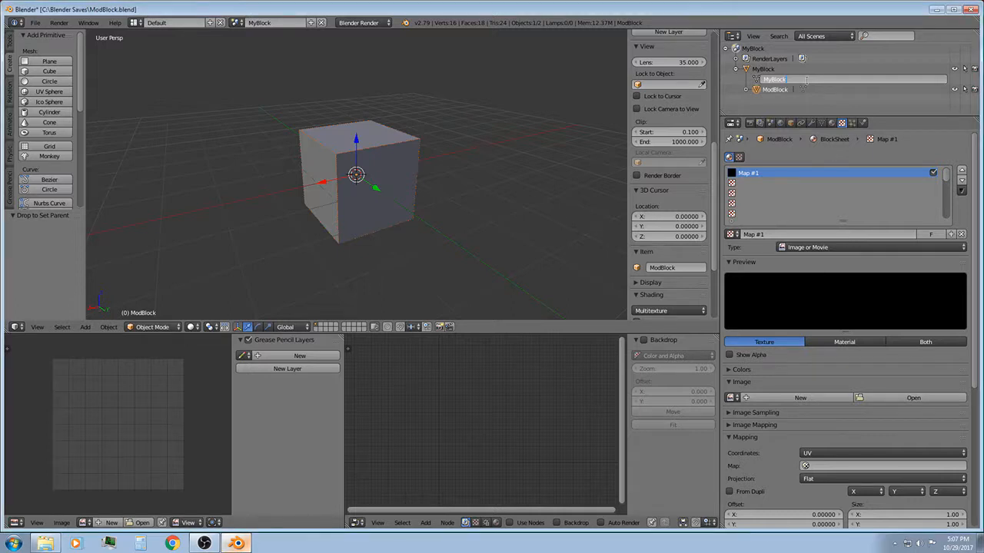
pyautogui.press('Return')
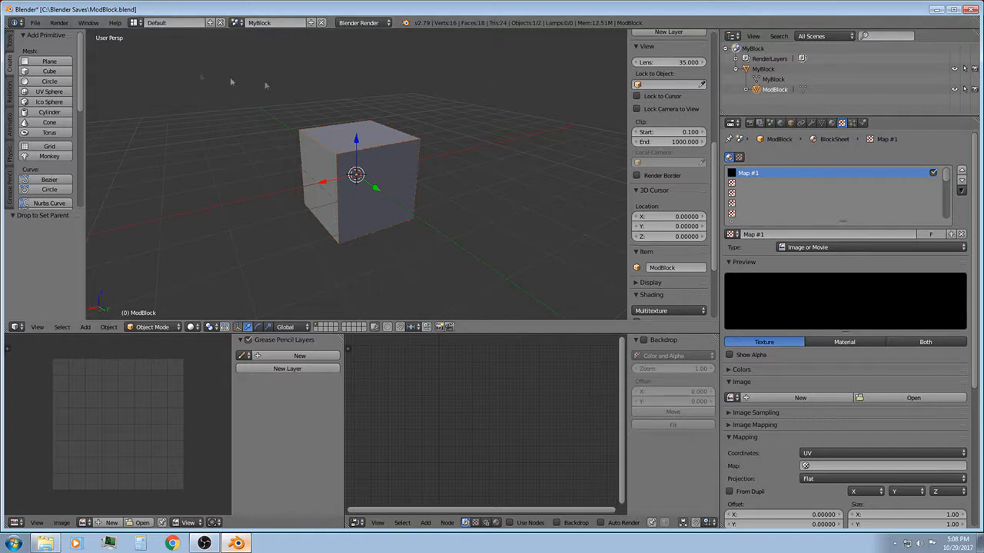
pyautogui.click(36, 23)
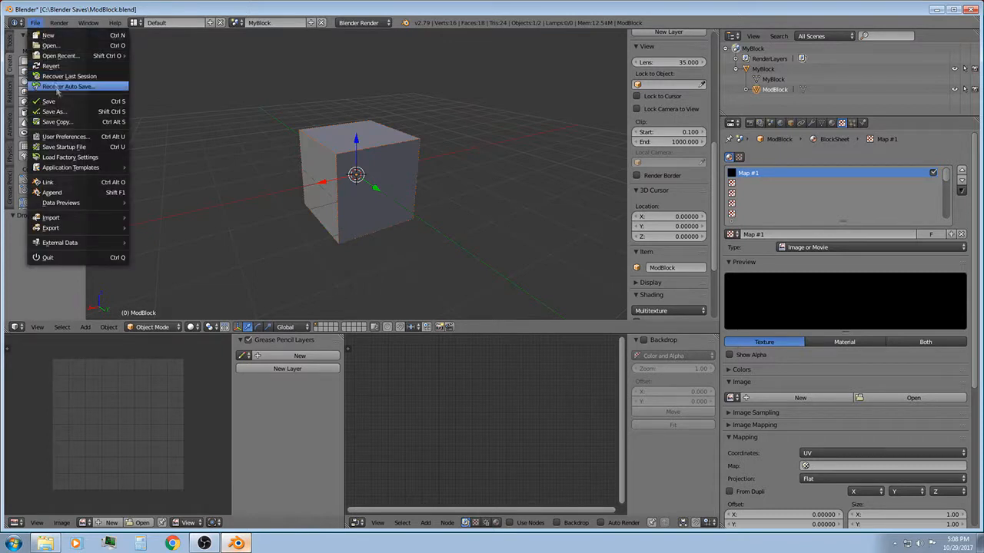
pyautogui.click(62, 104)
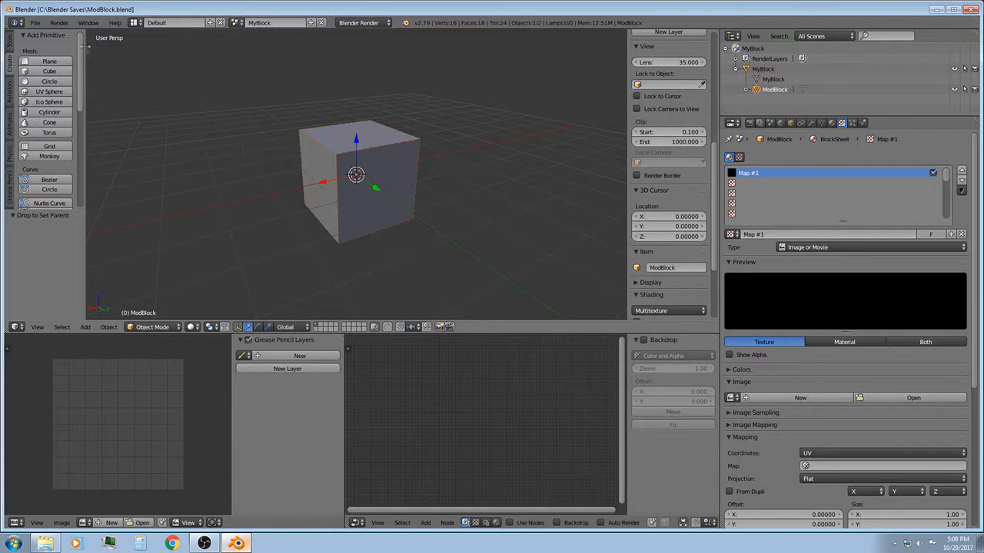
# Add the Space Engineers mount points and block mirroring objects to the scene
pyautogui.moveTo(81, 52); pyautogui.dragTo(87, 162)
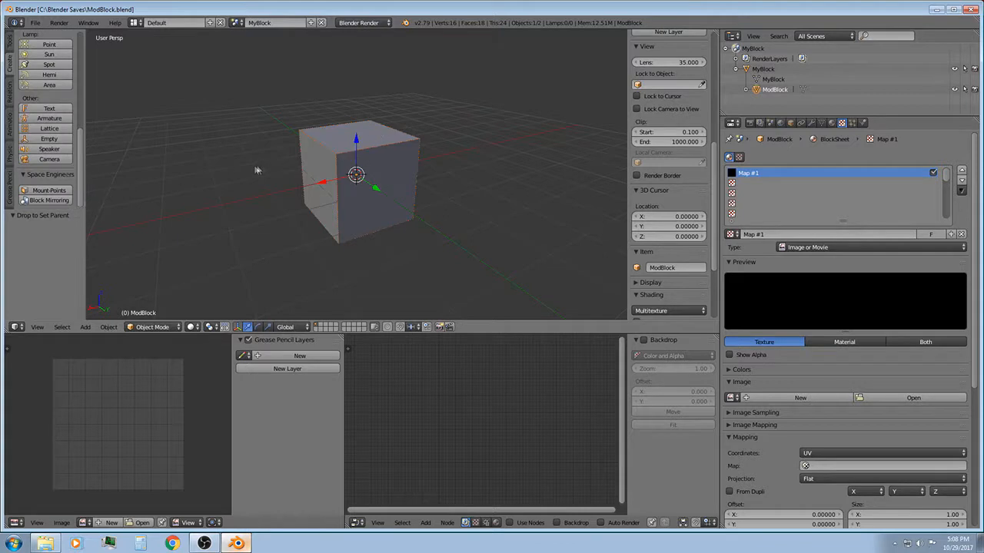
pyautogui.click(49, 191)
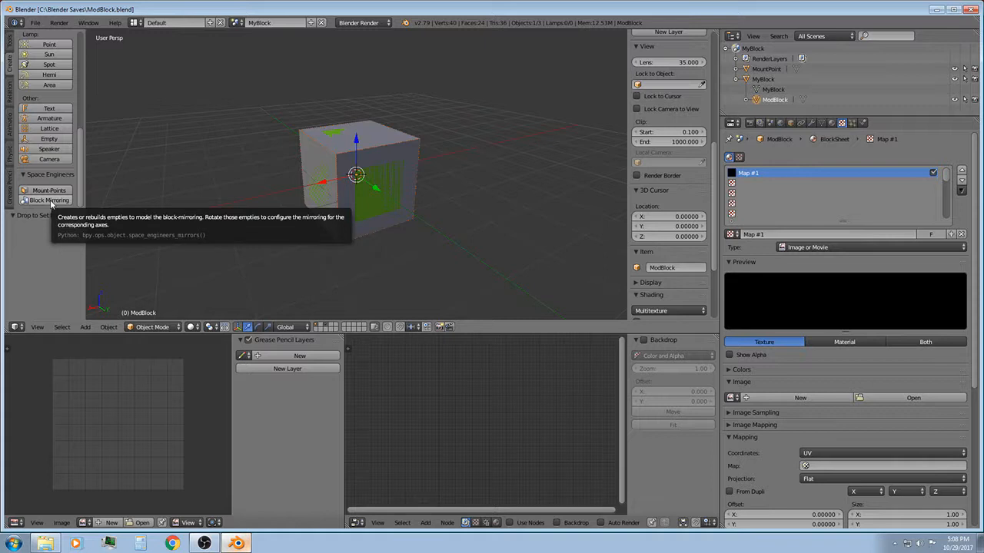
pyautogui.click(50, 200)
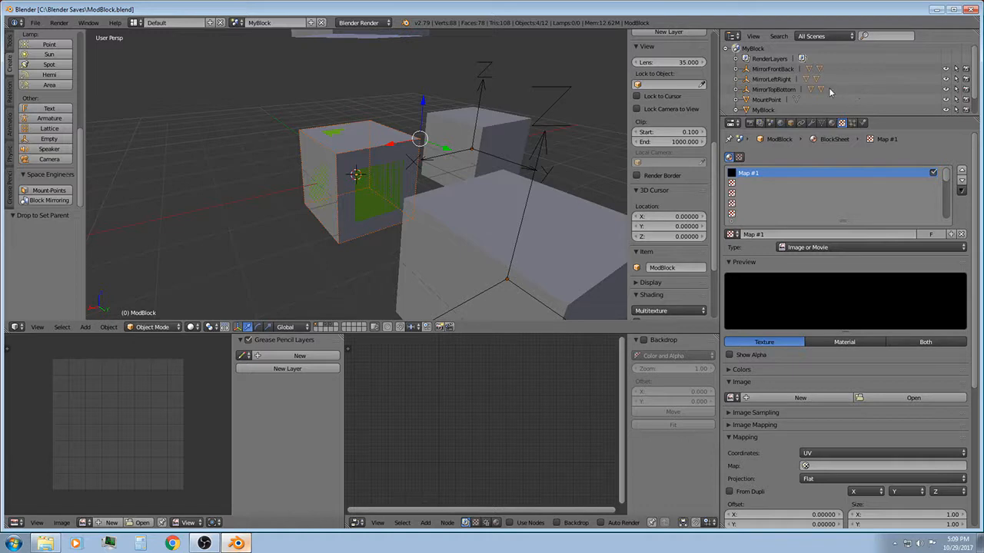
# Add three Plain Axes empties of radius 1.25 at the world origin
pyautogui.scroll(-1, 830, 86)
pyautogui.scroll(1, 830, 86)
pyautogui.click(46, 139)
pyautogui.click(44, 140)
pyautogui.click(44, 143)
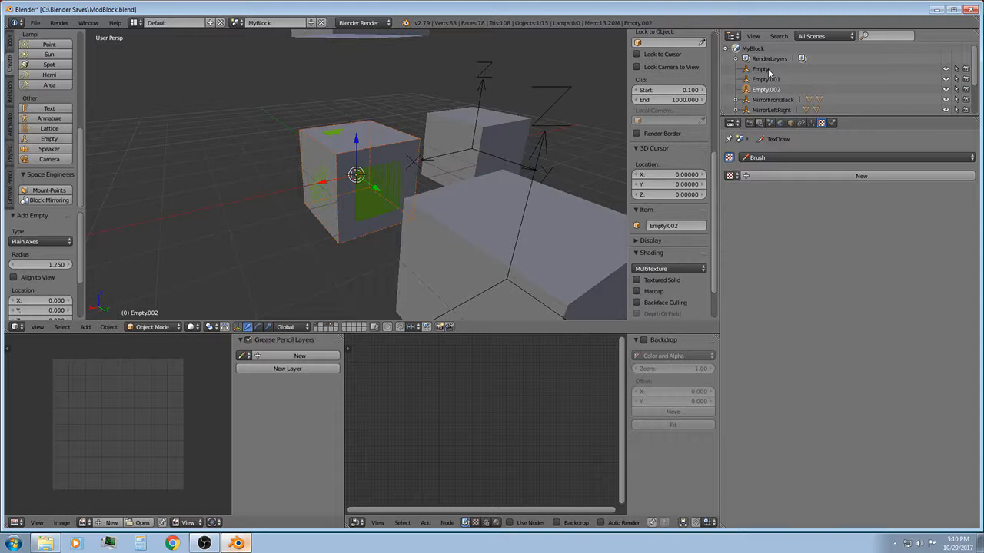
# Rename the first two new empties to Compound_01 and Compound_02 in the Outliner
pyautogui.doubleClick(768, 70)
pyautogui.press('BackSpace')
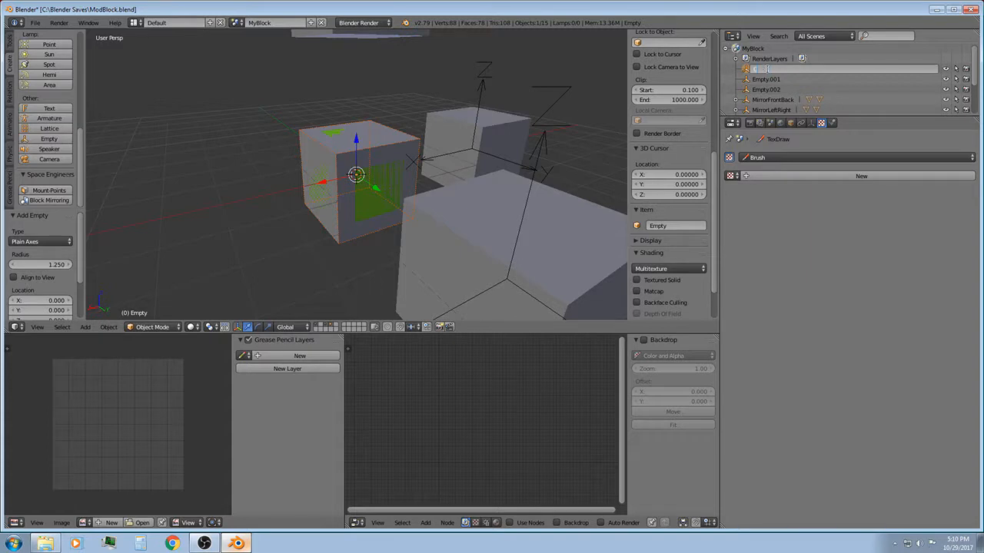
pyautogui.write('Compound_01')
pyautogui.press('Return')
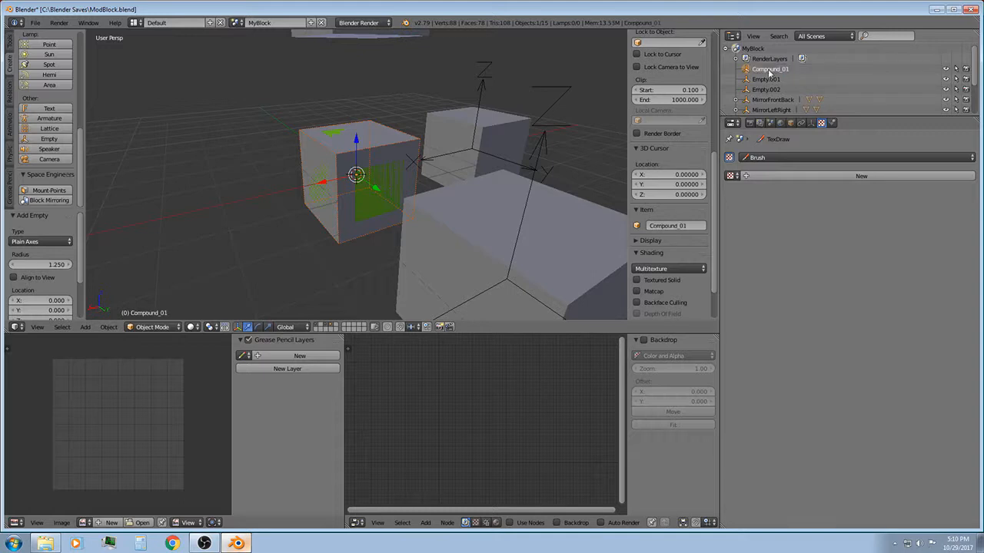
pyautogui.doubleClick(767, 79)
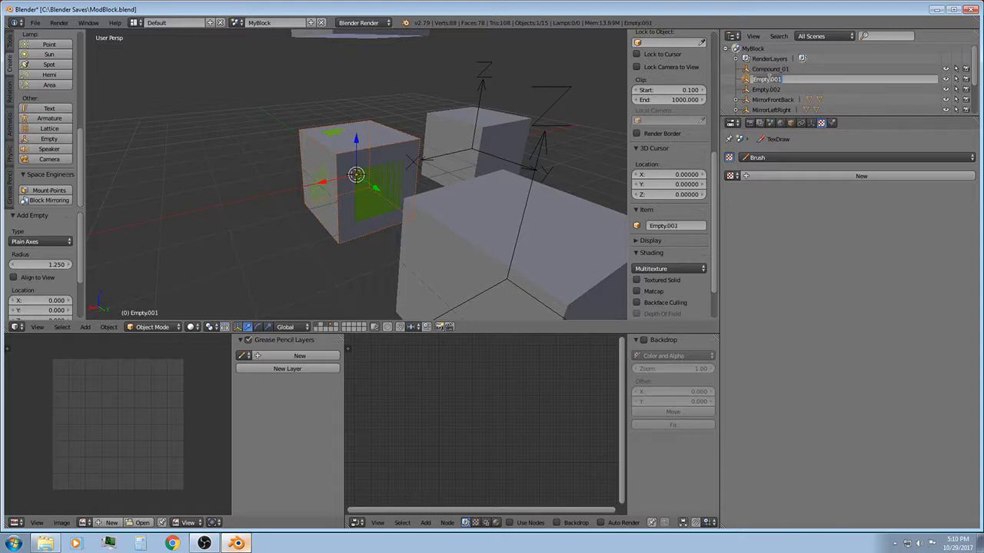
pyautogui.write('Cam')
pyautogui.write('pound_02')
pyautogui.press('Return')
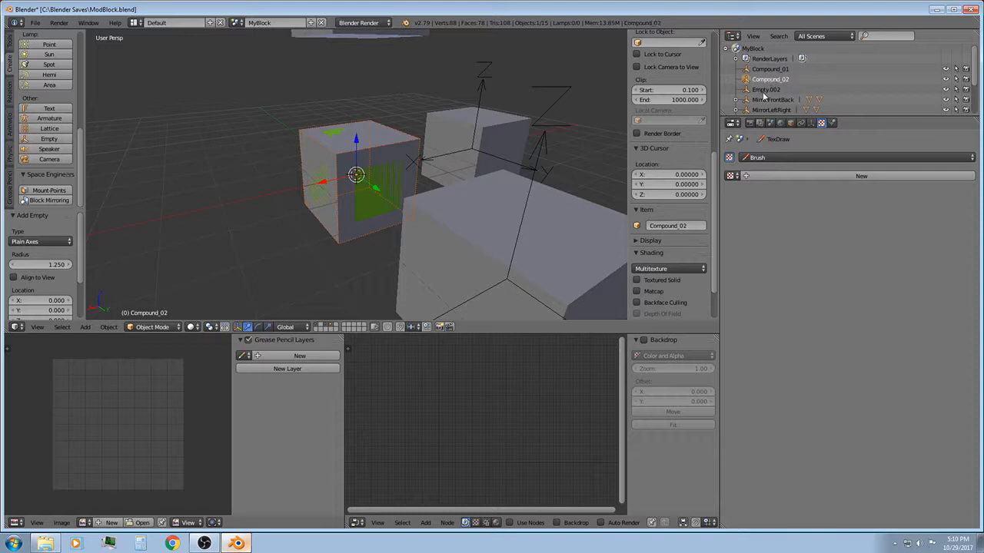
# Rename the third empty to Compound_03 and save the file
pyautogui.doubleClick(764, 90)
pyautogui.press('BackSpace')
pyautogui.write('Compound')
pyautogui.press('BackSpace')
pyautogui.press('BackSpace')
pyautogui.press('BackSpace')
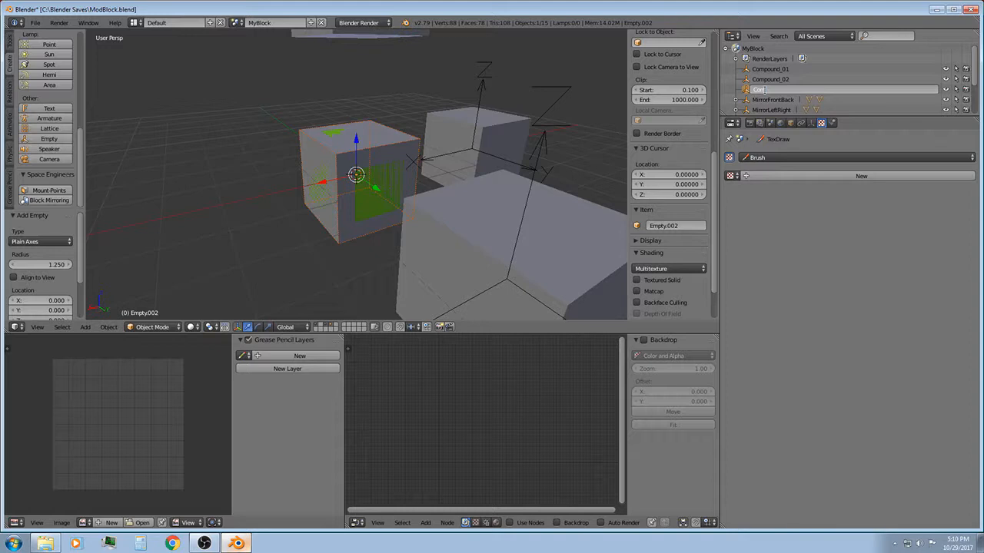
pyautogui.write('und_03')
pyautogui.press('Return')
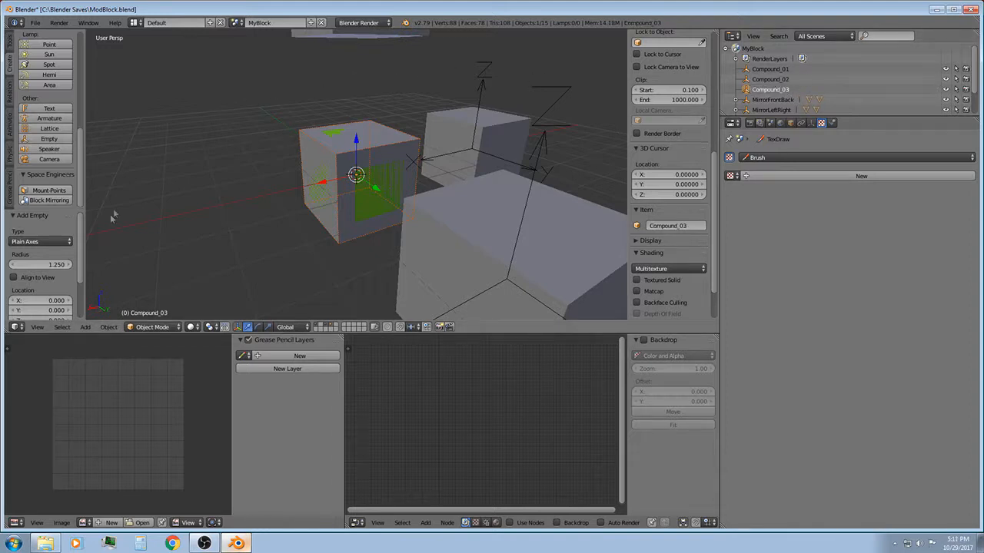
pyautogui.click(36, 23)
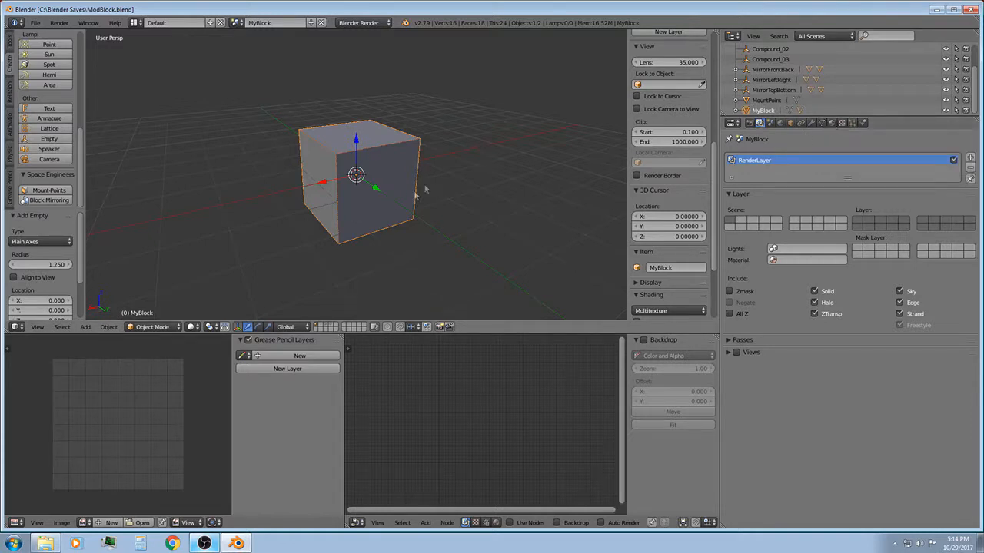
# Assign the existing BlockSheet material to the MyBlock cube
pyautogui.click(831, 123)
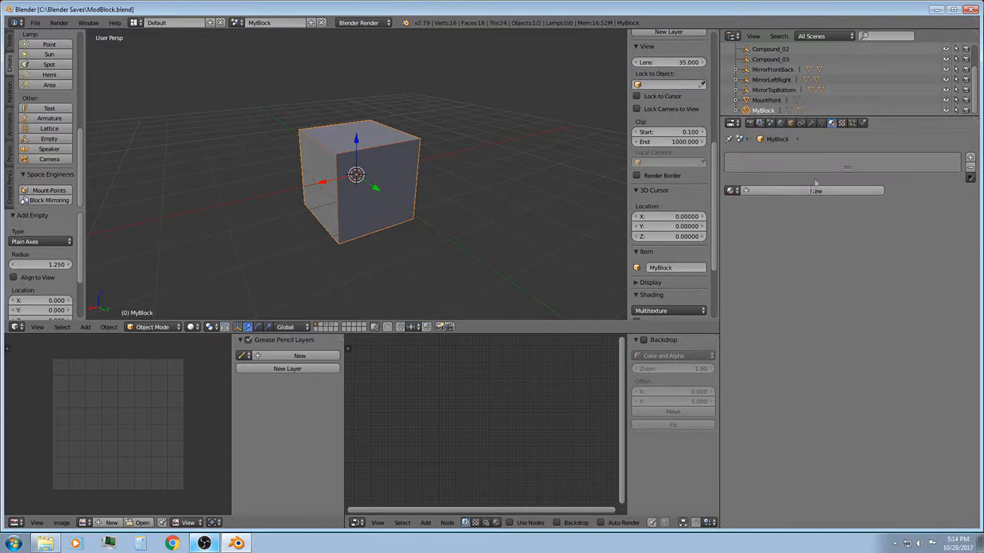
pyautogui.click(731, 191)
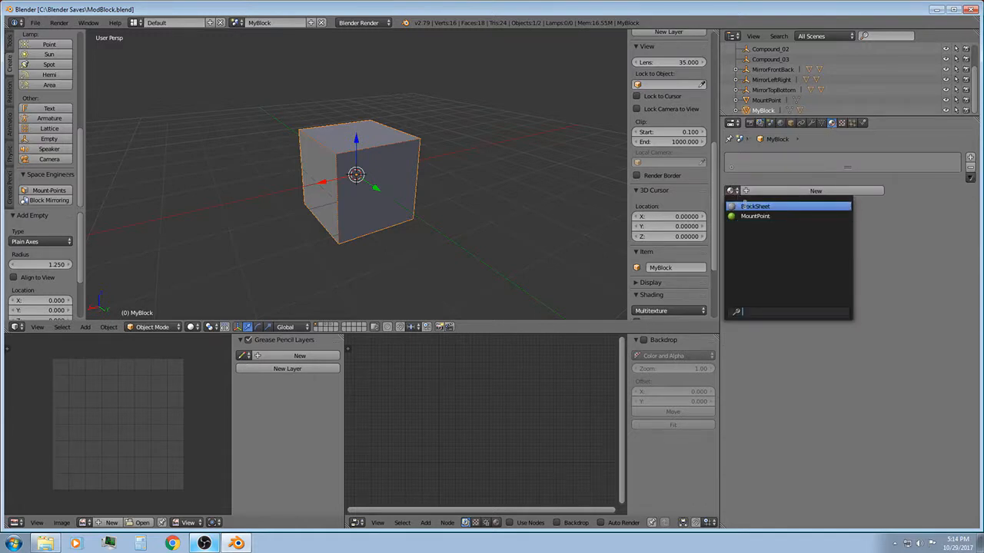
pyautogui.click(740, 205)
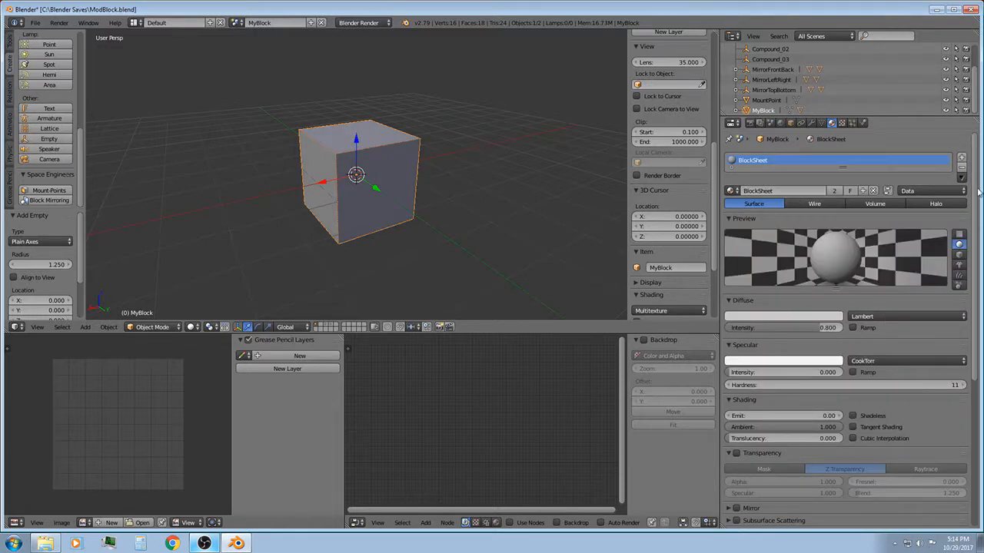
# Convert BlockSheet to a nodes material and set its Space Engineers technique to Alpha-Mask Material
pyautogui.scroll(-8, 976, 192)
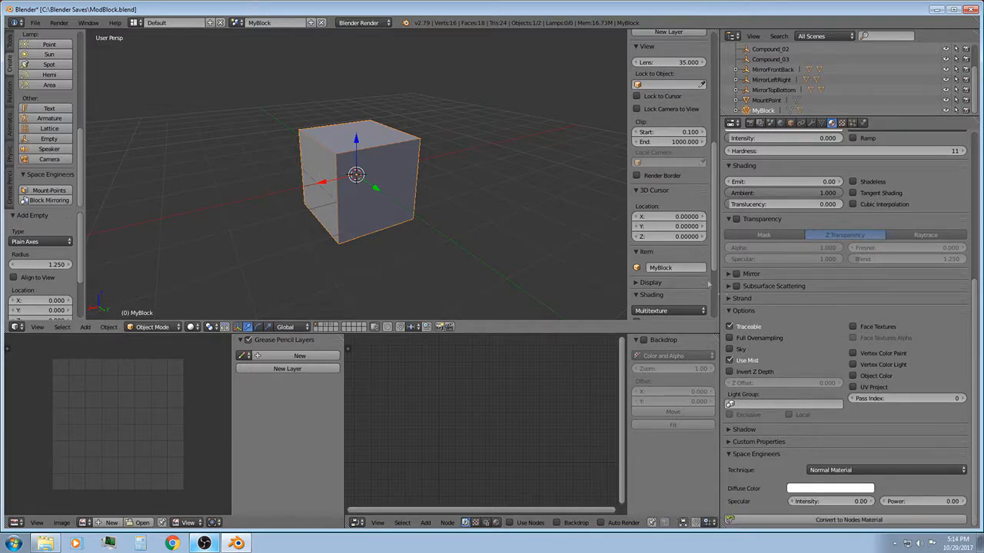
pyautogui.click(829, 520)
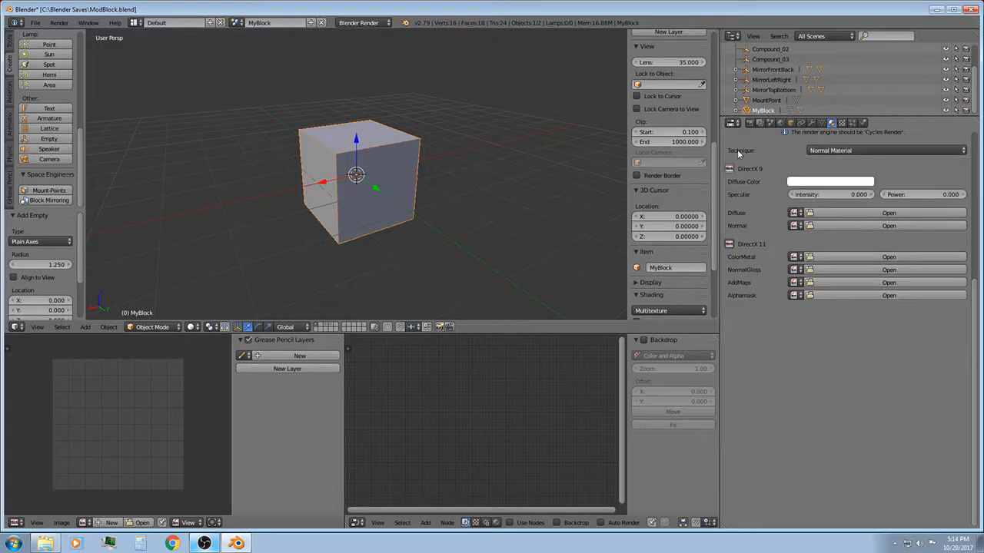
pyautogui.click(834, 150)
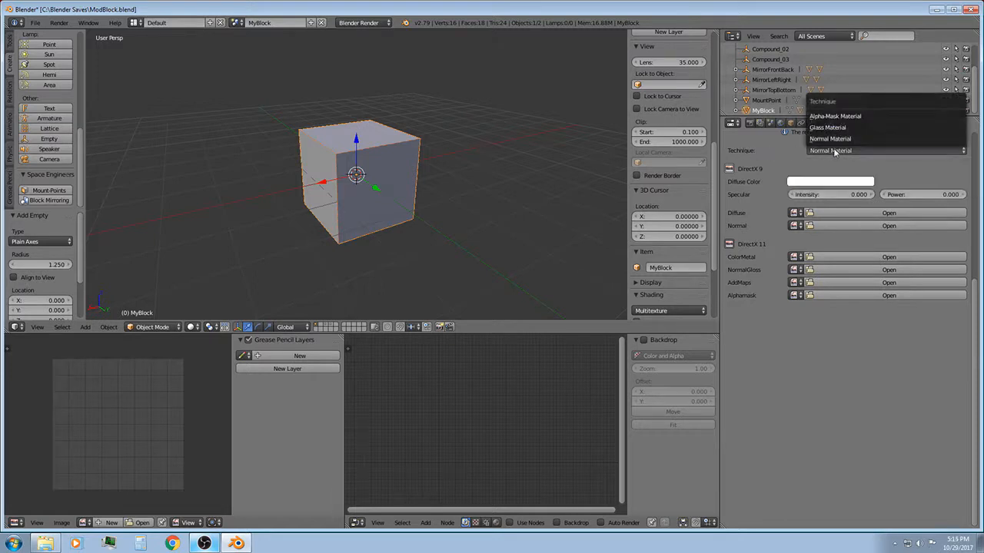
pyautogui.click(832, 119)
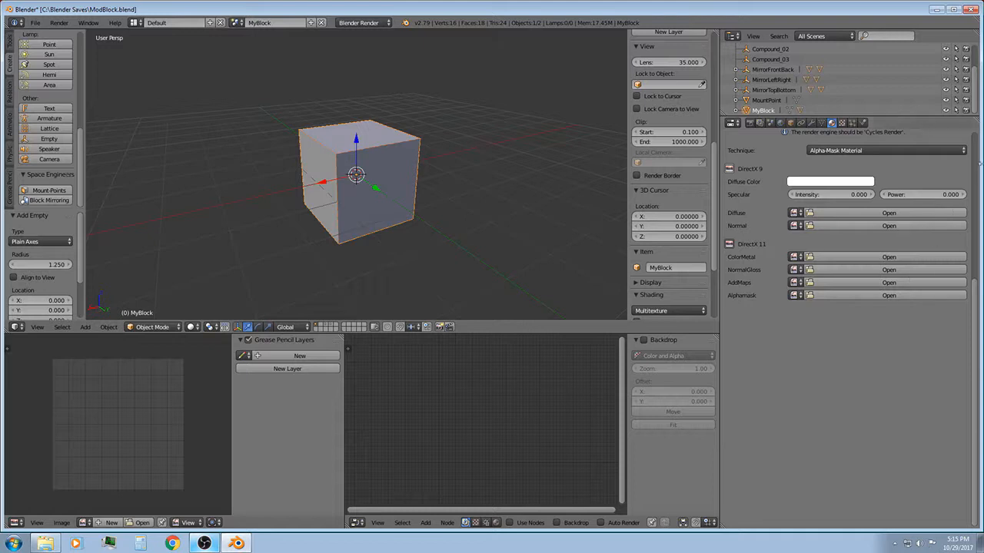
# Move the Space Engineers material section above Preview and expand it to show its texture settings
pyautogui.moveTo(974, 317); pyautogui.dragTo(970, 163)
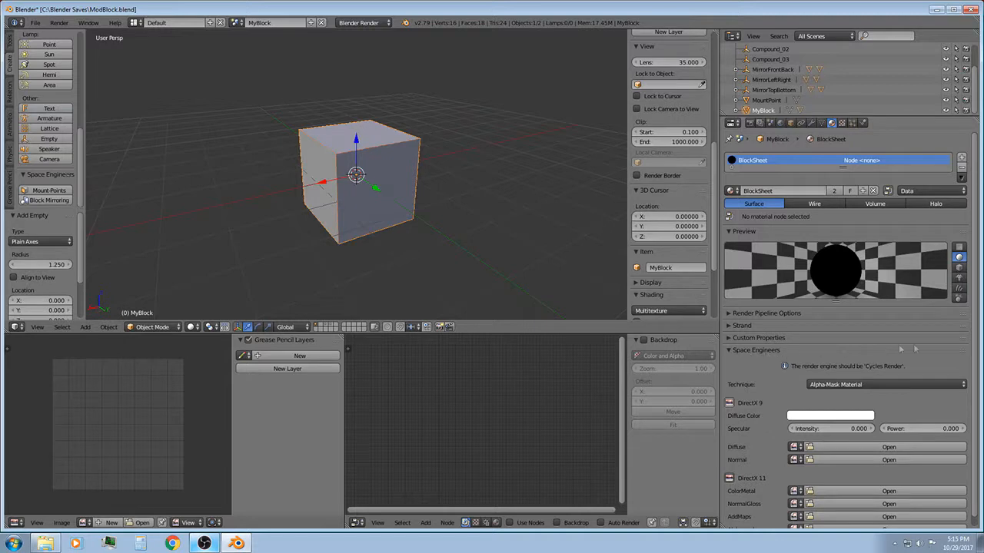
pyautogui.click(751, 350)
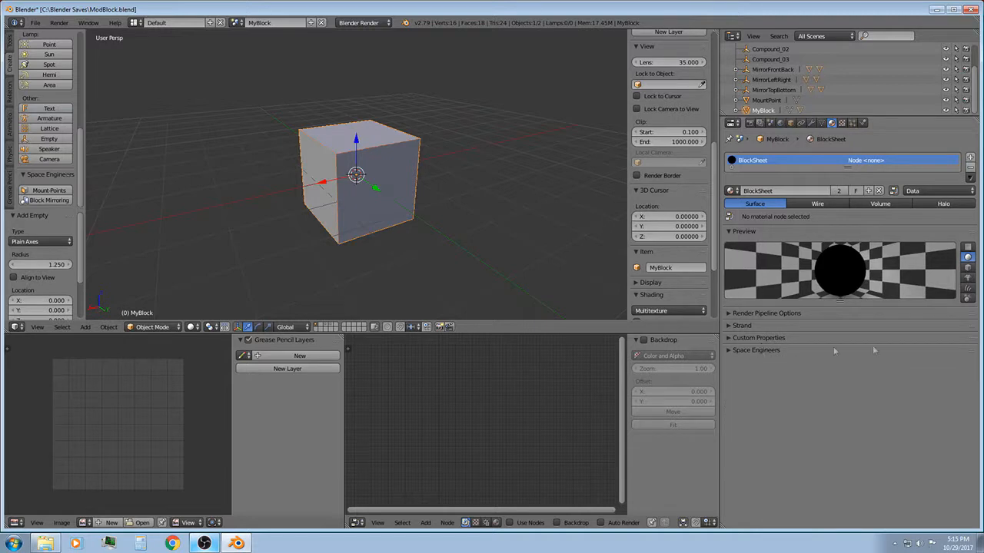
pyautogui.moveTo(970, 350); pyautogui.dragTo(950, 231)
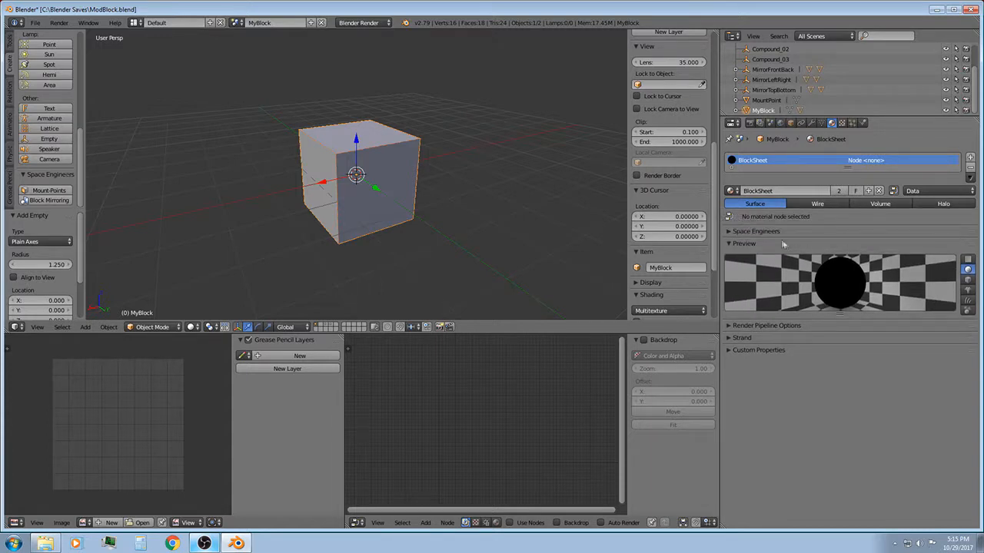
pyautogui.click(728, 232)
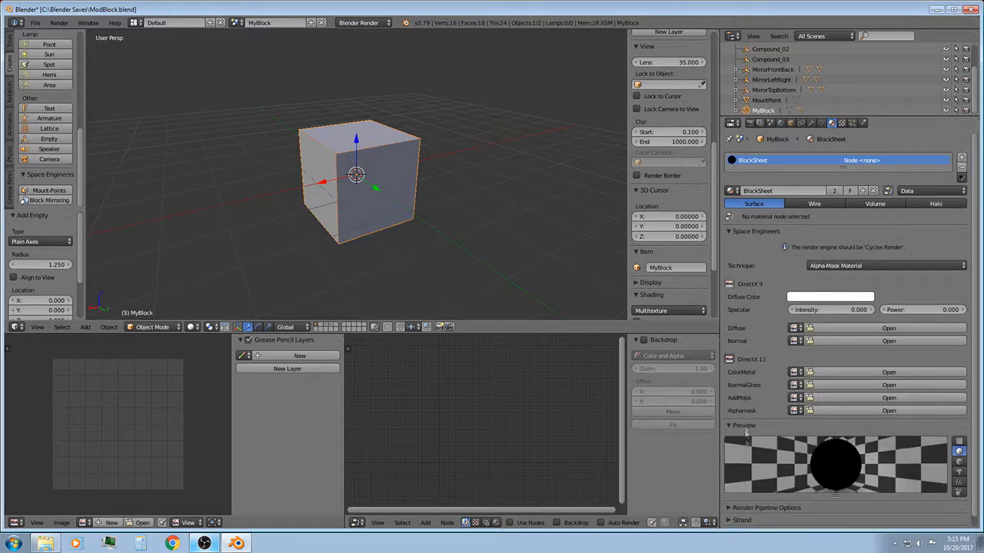
pyautogui.scroll(-1, 788, 354)
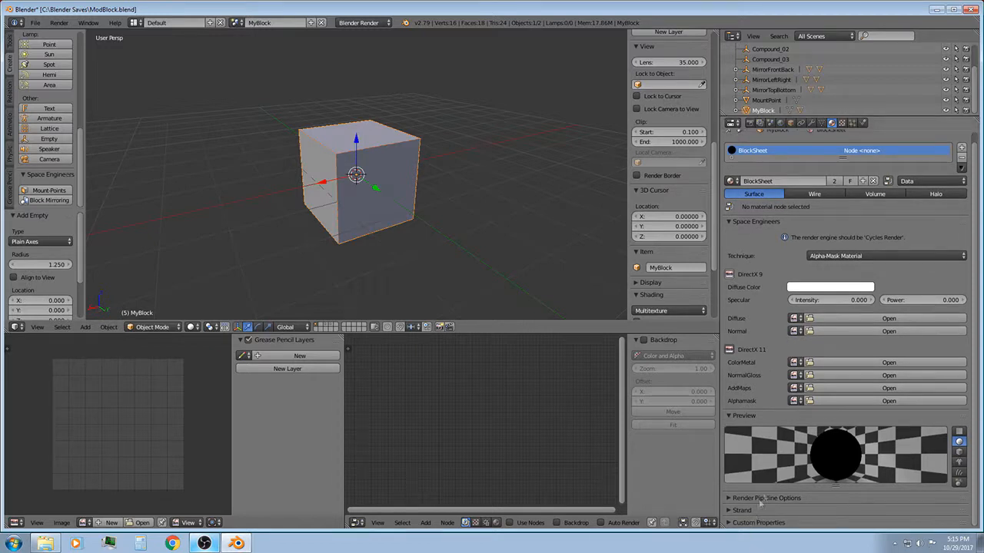
# Switch the scene's render engine from Blender Render to Cycles Render
pyautogui.scroll(1, 776, 474)
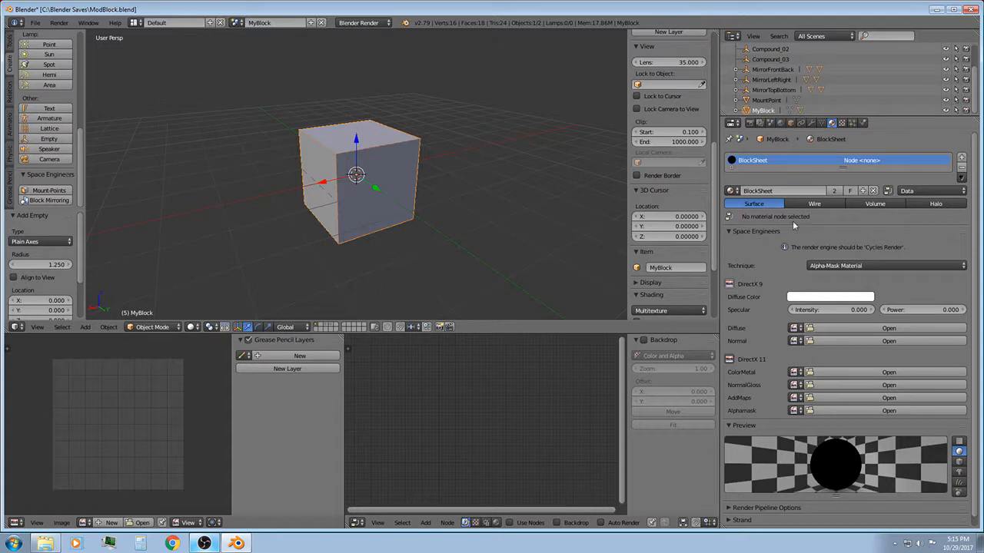
pyautogui.click(364, 24)
pyautogui.click(376, 59)
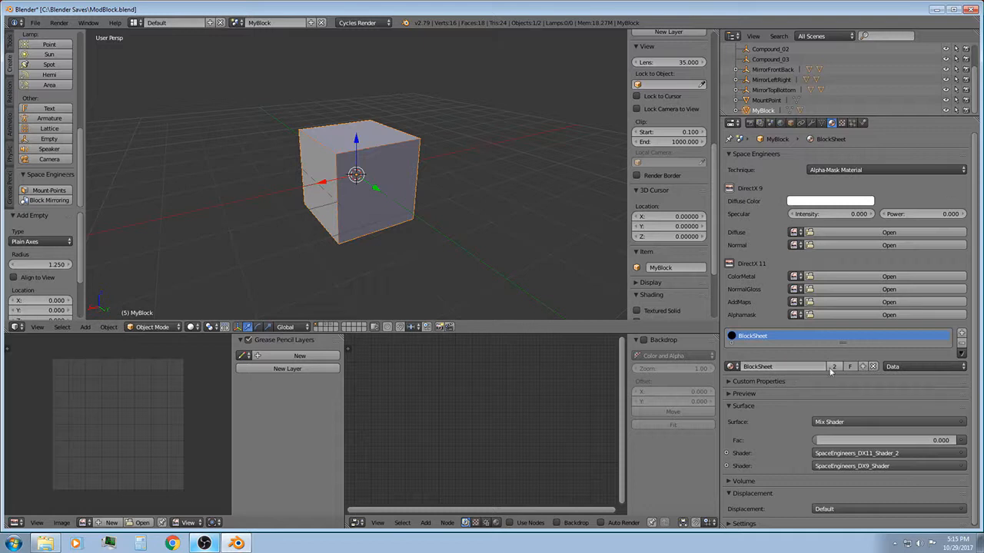
# Display the Brush and Brush Mask texture slots and assign the existing Map #1 texture to Brush Mask
pyautogui.click(842, 123)
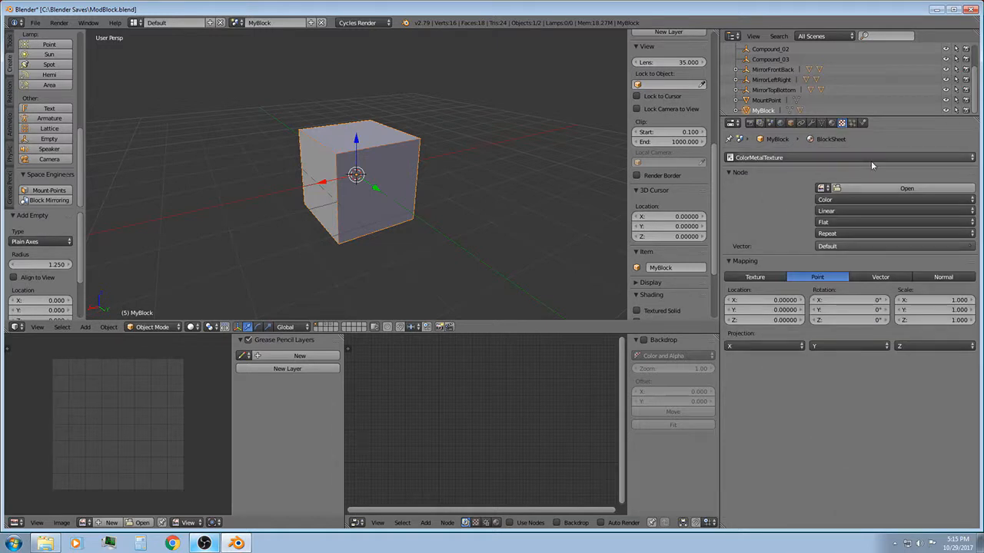
pyautogui.click(813, 159)
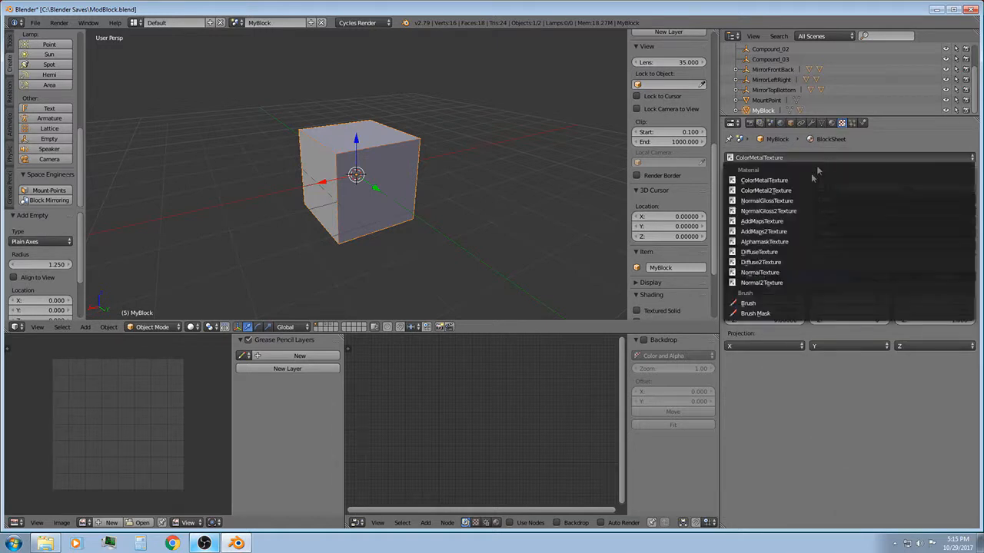
pyautogui.click(760, 304)
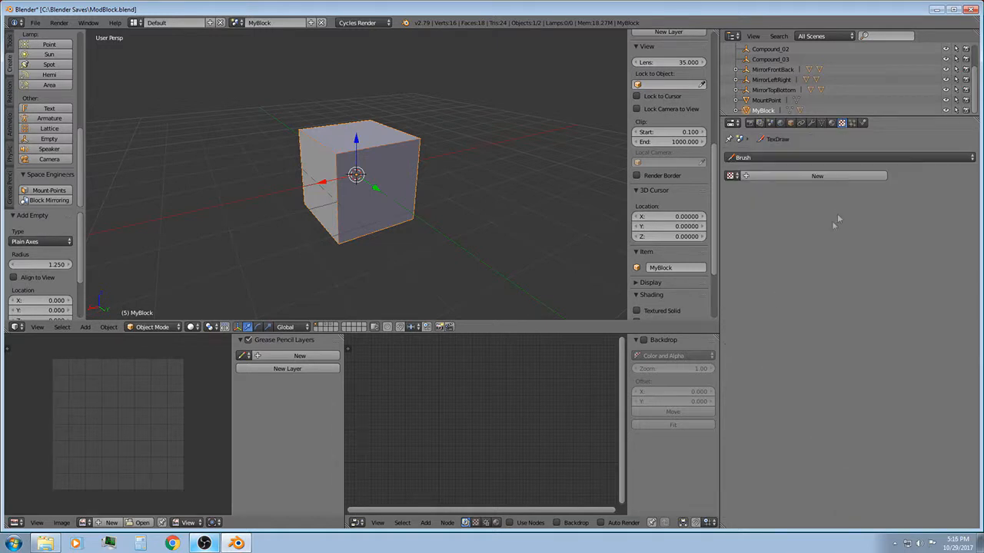
pyautogui.click(764, 158)
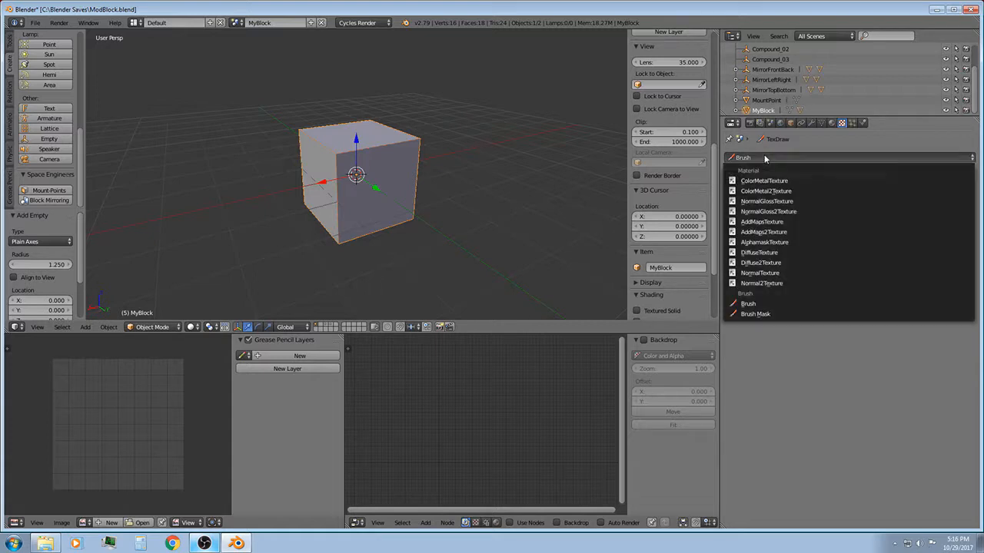
pyautogui.click(770, 314)
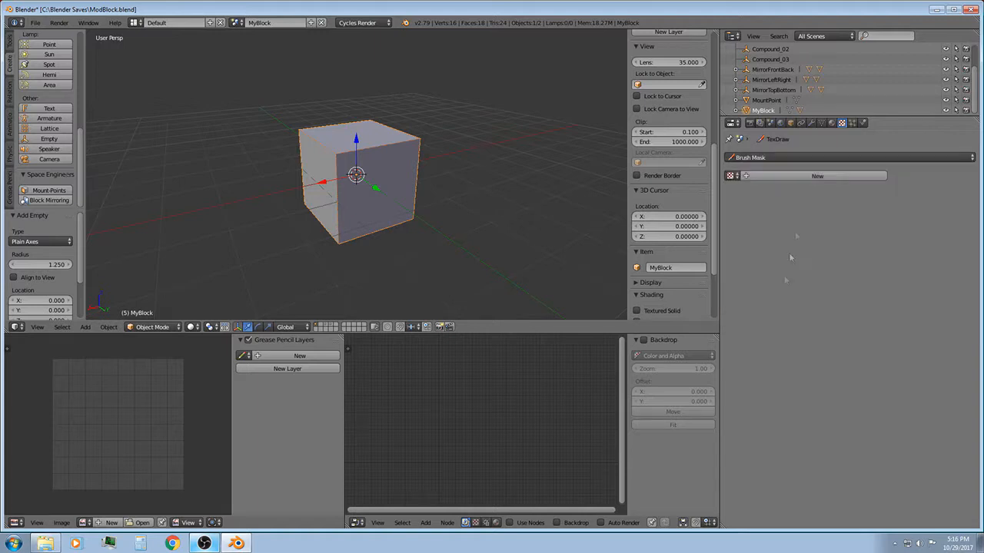
pyautogui.click(737, 177)
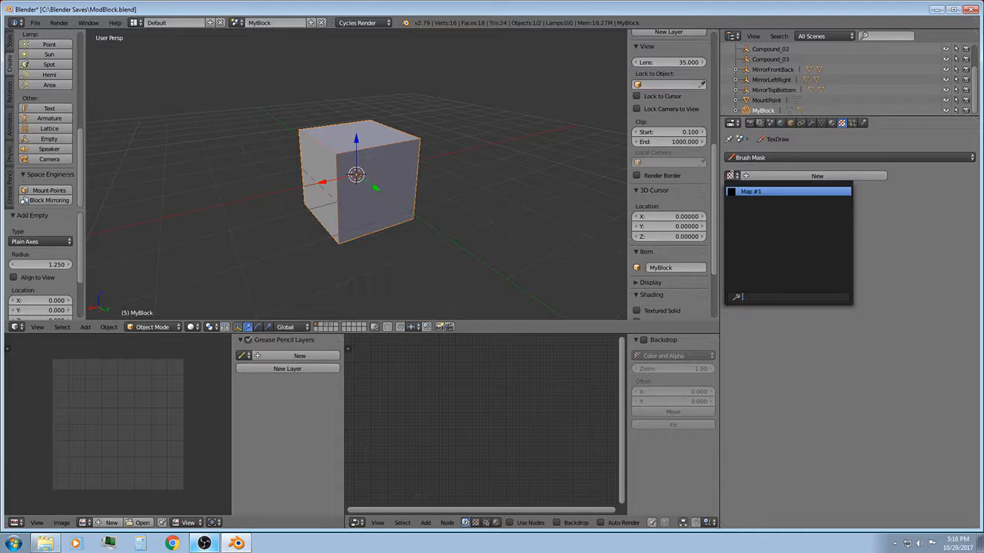
pyautogui.click(747, 191)
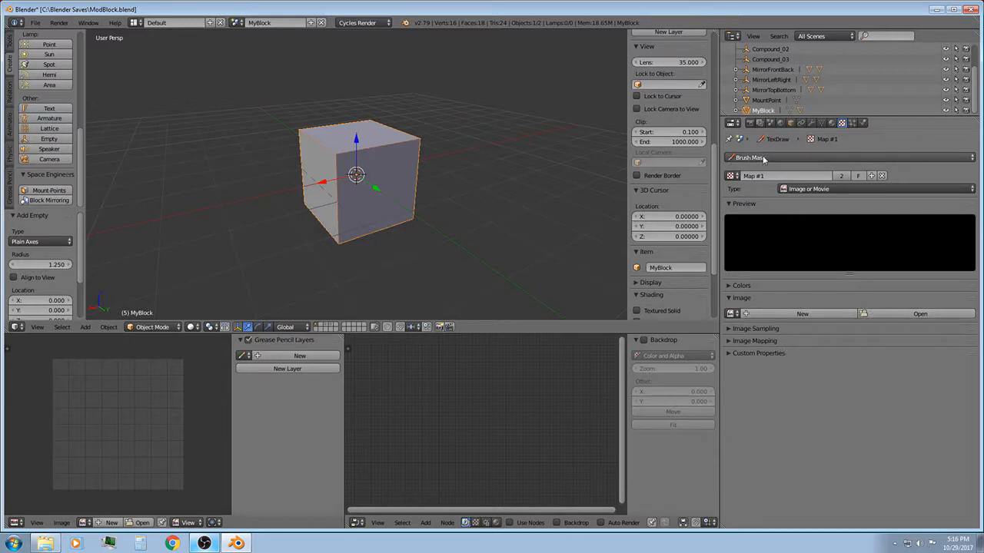
# Review the BlockSheet material settings and its DiffuseTexture, ColorMetalTexture and AlphamaskTexture slots
pyautogui.click(832, 124)
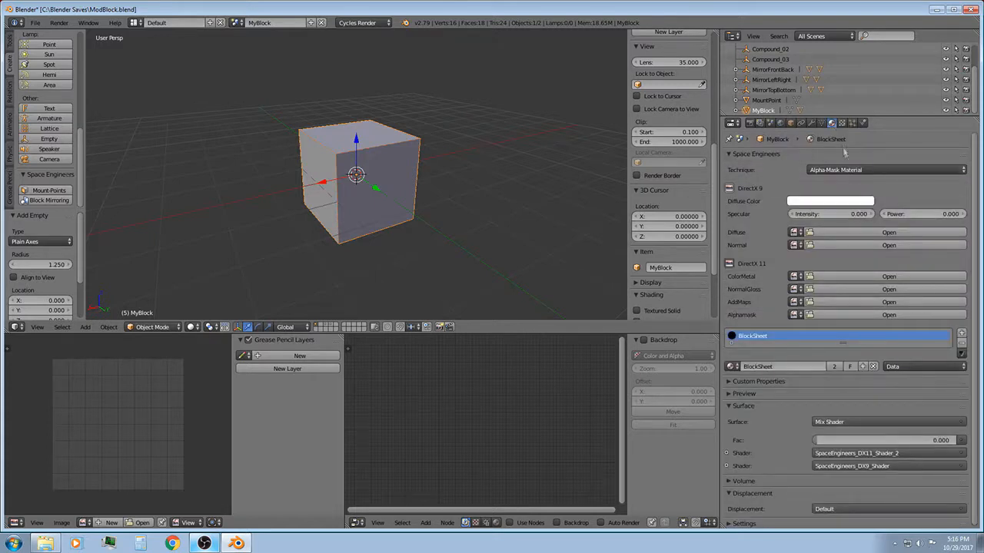
pyautogui.click(842, 124)
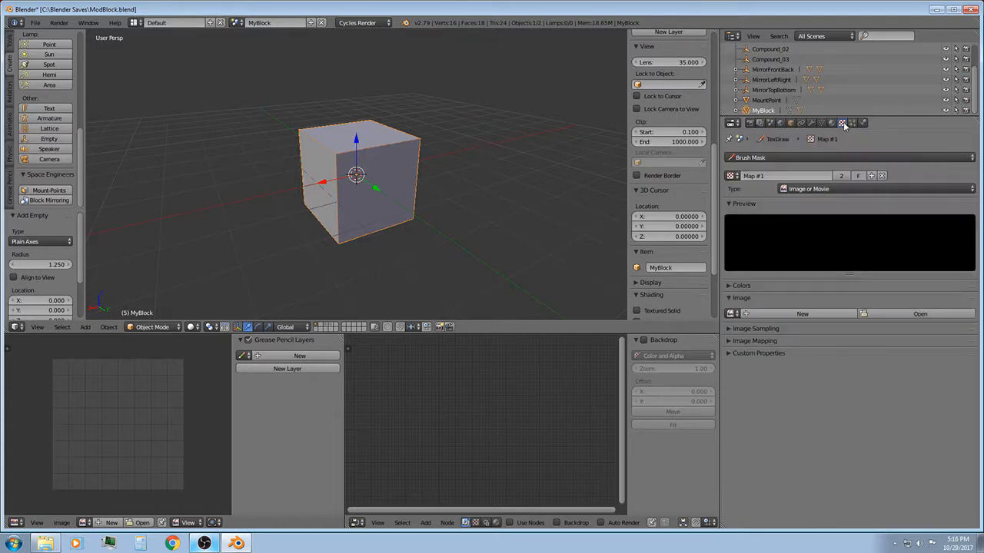
pyautogui.click(806, 159)
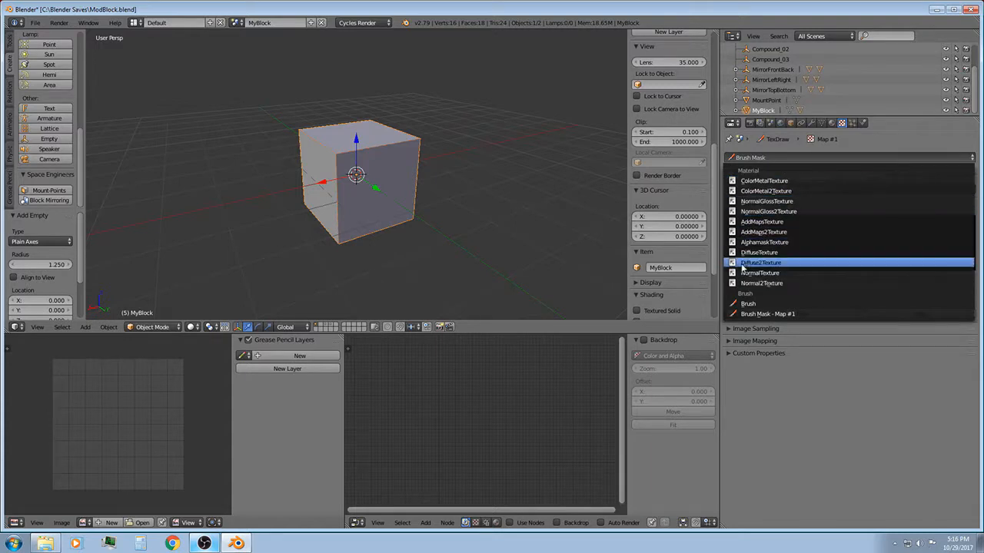
pyautogui.click(774, 253)
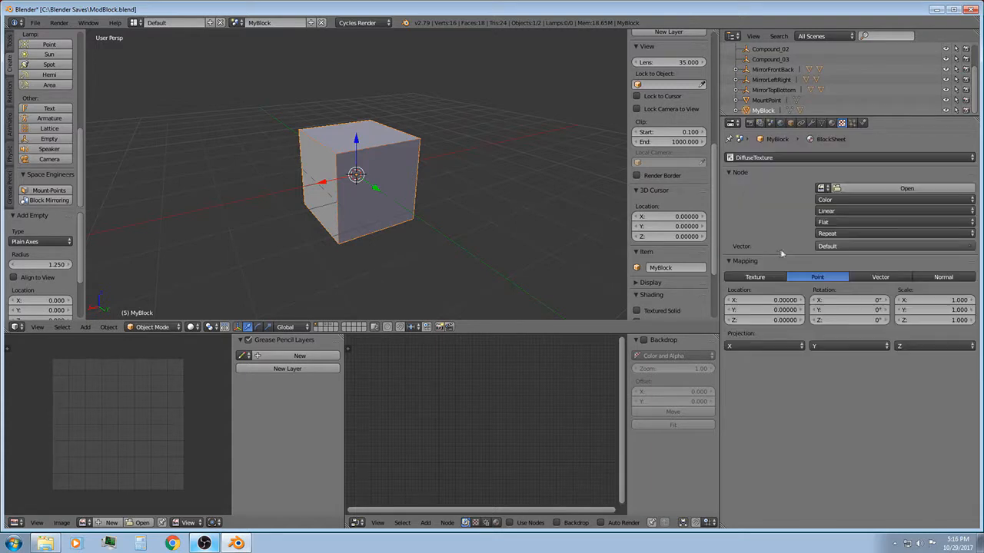
pyautogui.click(776, 159)
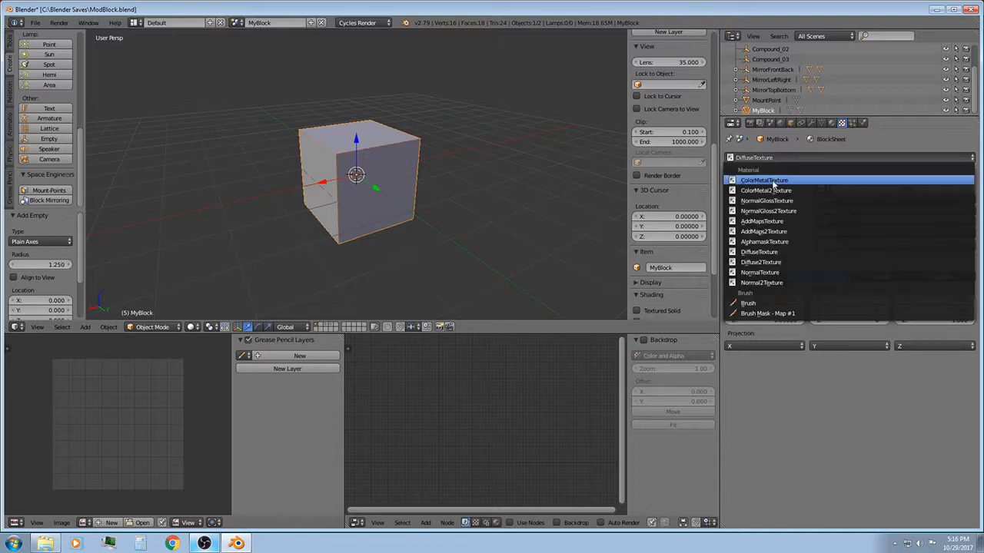
pyautogui.click(772, 179)
pyautogui.click(783, 158)
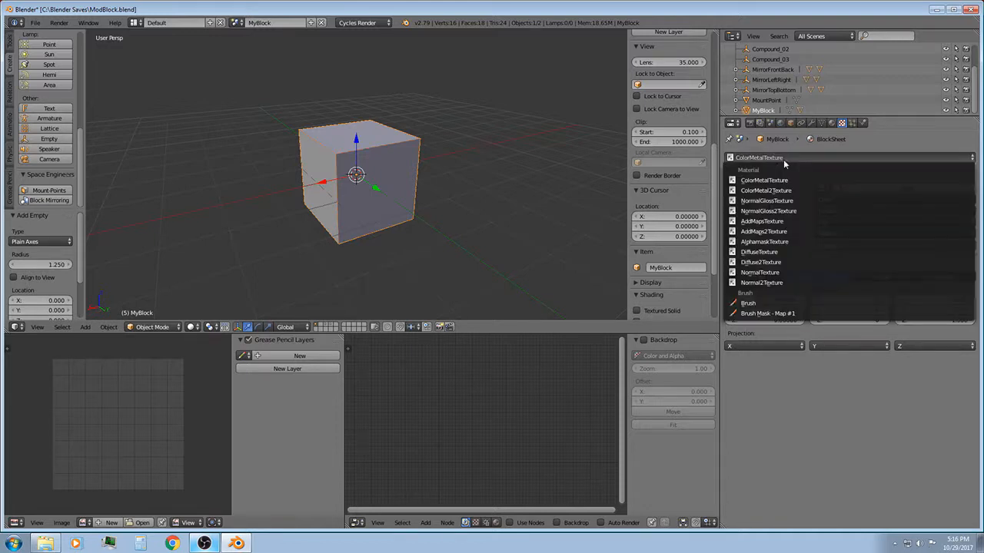
pyautogui.click(768, 241)
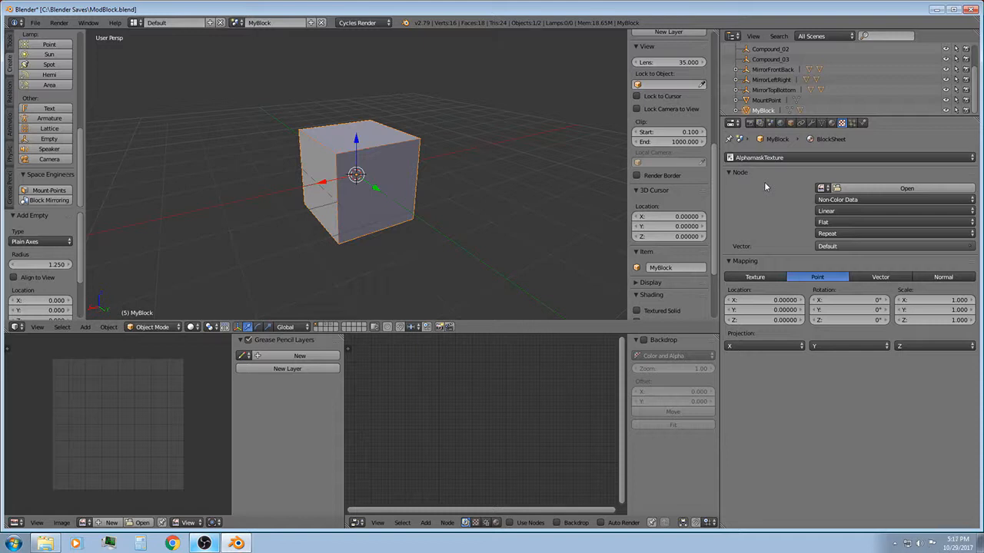
# Return the texture settings to the Brush Mask slot with Map #1 and save the file
pyautogui.click(775, 159)
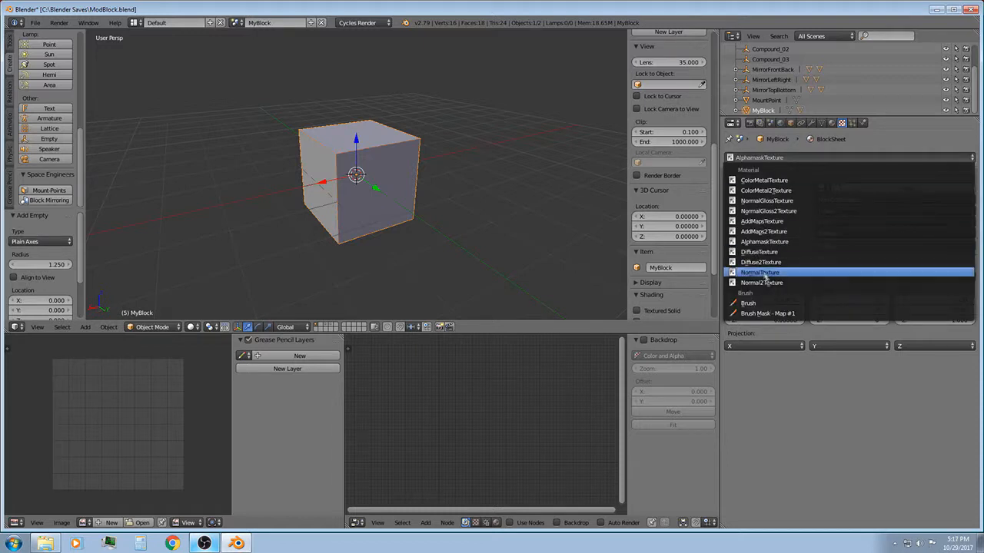
pyautogui.click(767, 313)
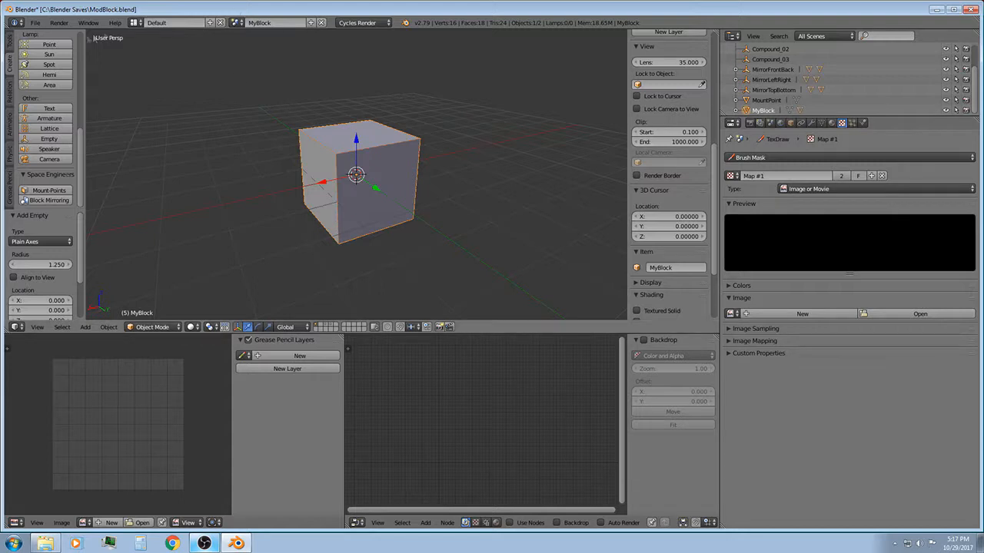
pyautogui.click(36, 22)
pyautogui.click(49, 101)
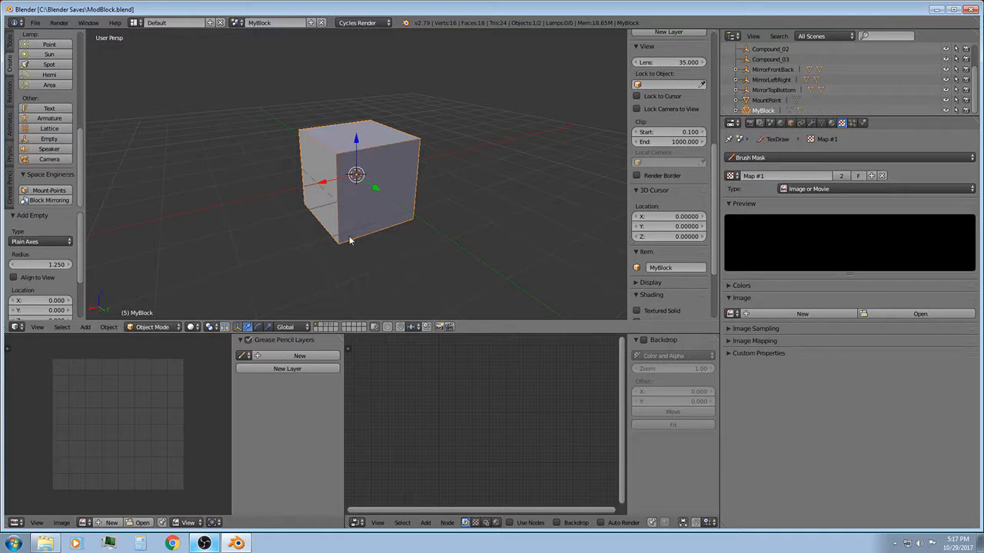
# Unwrap all faces of the MyBlock cube in Edit Mode with the standard Unwrap method and save the file
pyautogui.click(150, 327)
pyautogui.click(159, 310)
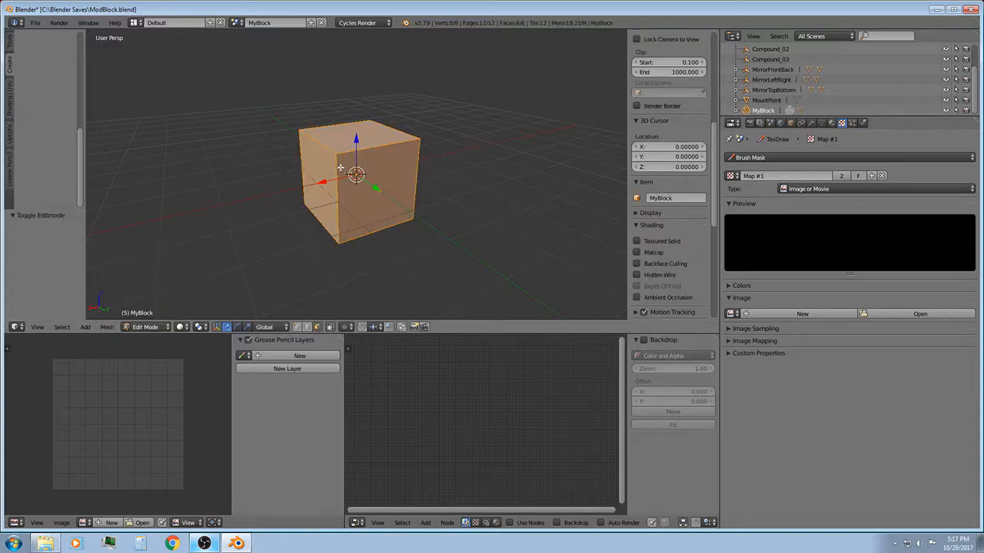
pyautogui.moveTo(466, 197); pyautogui.dragTo(424, 186, button='middle')
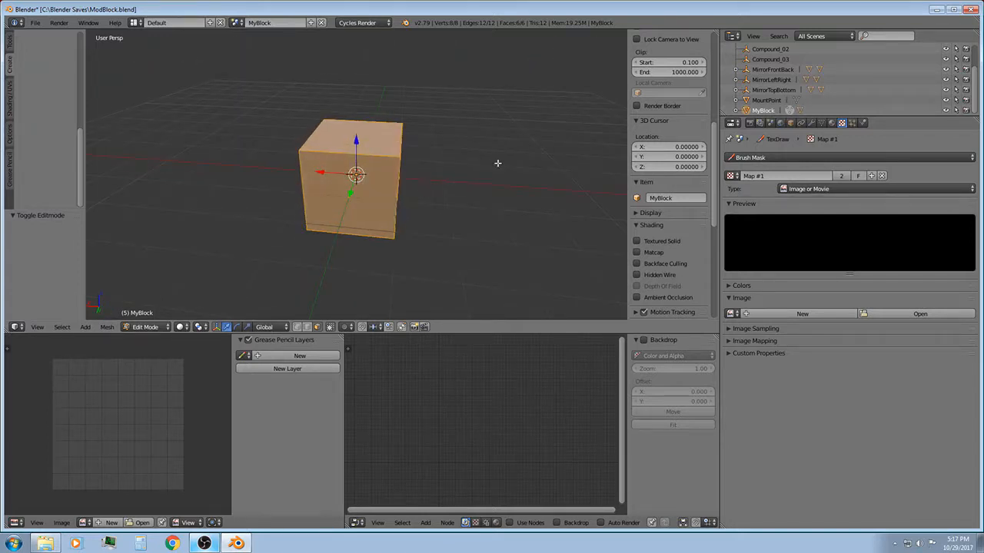
pyautogui.press('u')
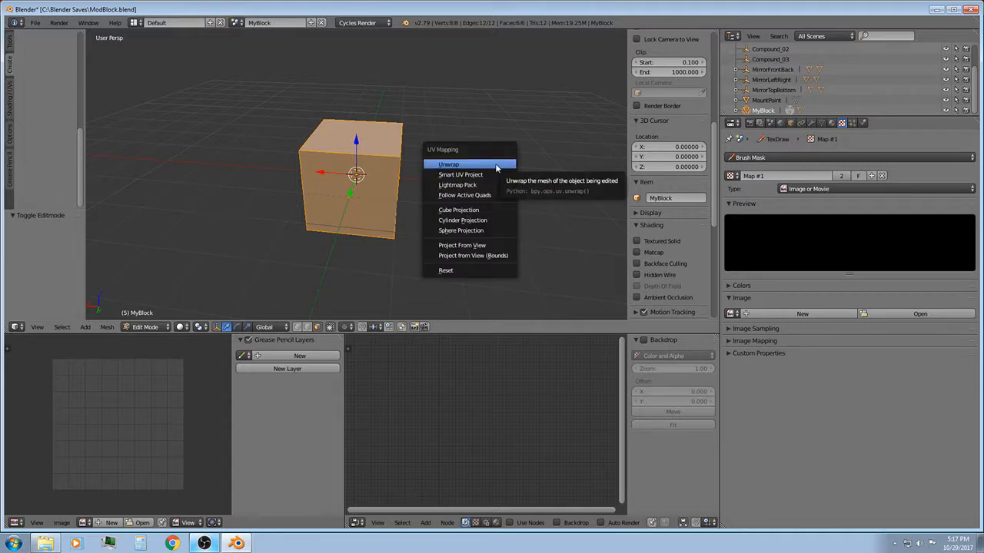
pyautogui.click(496, 168)
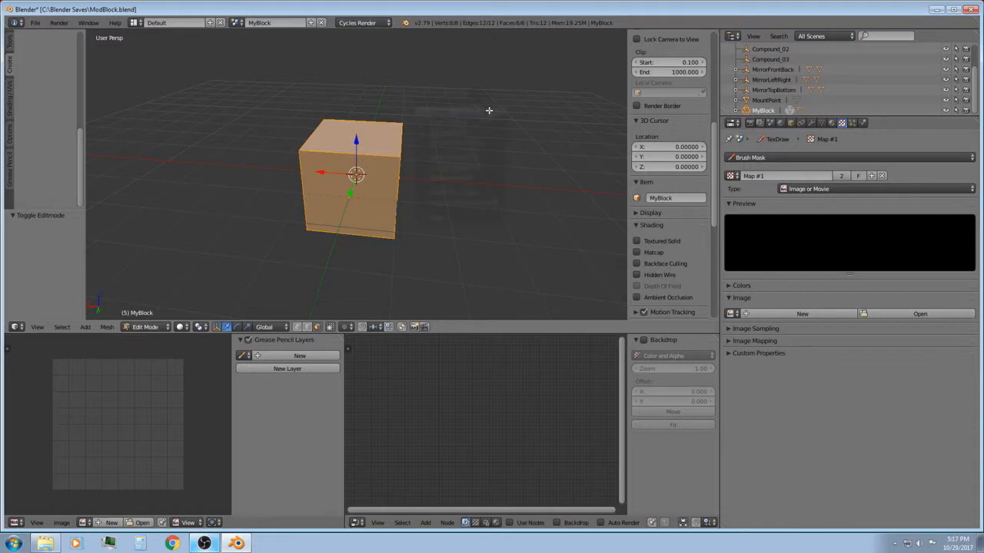
pyautogui.press('u')
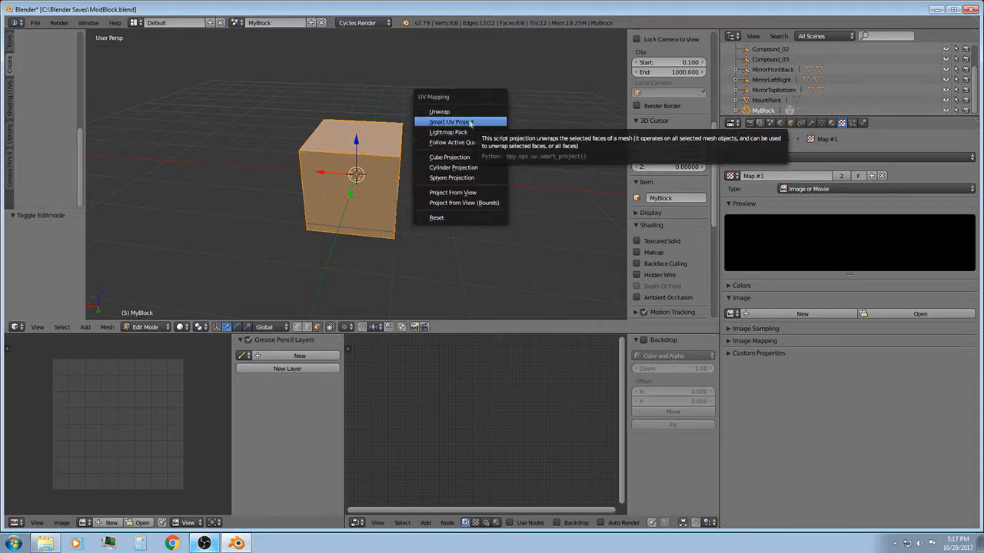
pyautogui.click(464, 111)
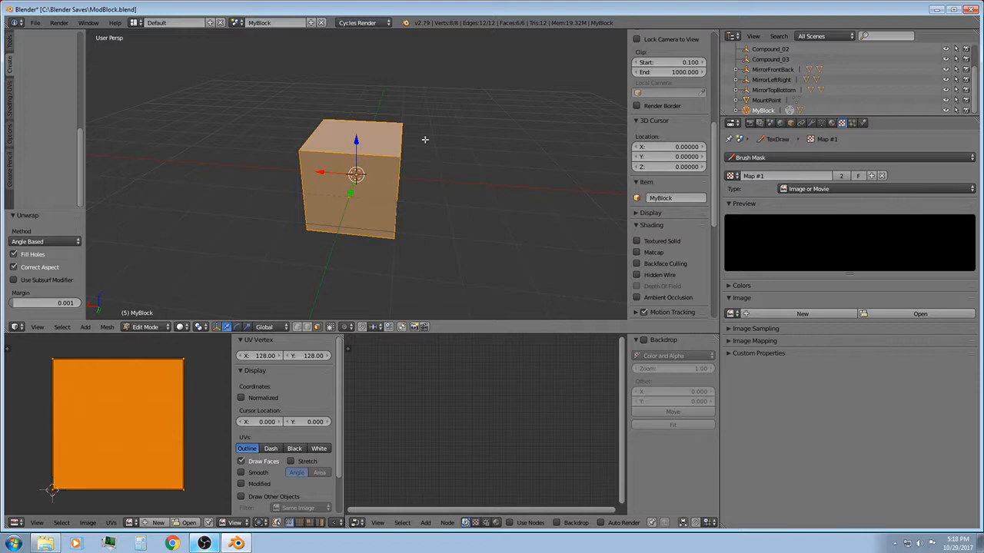
pyautogui.click(38, 24)
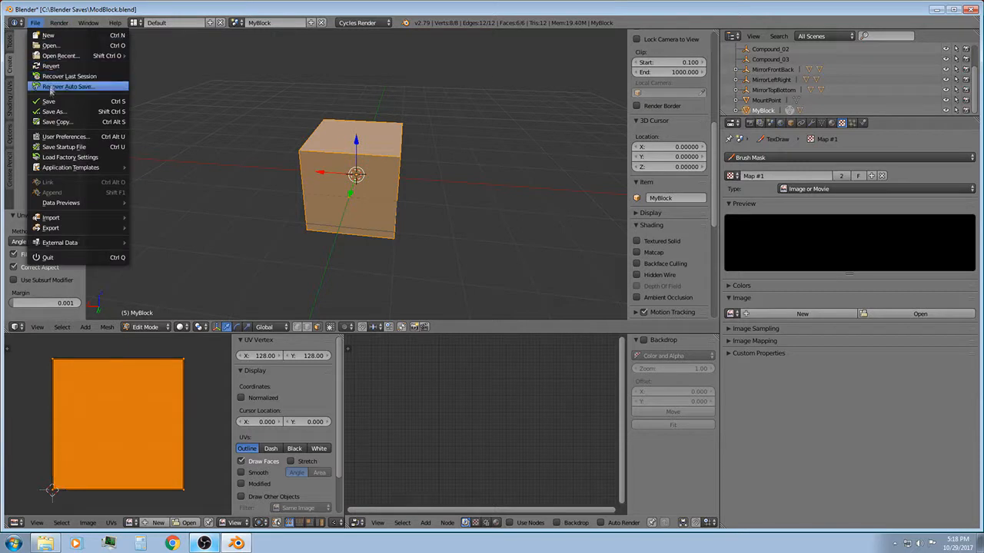
pyautogui.click(49, 101)
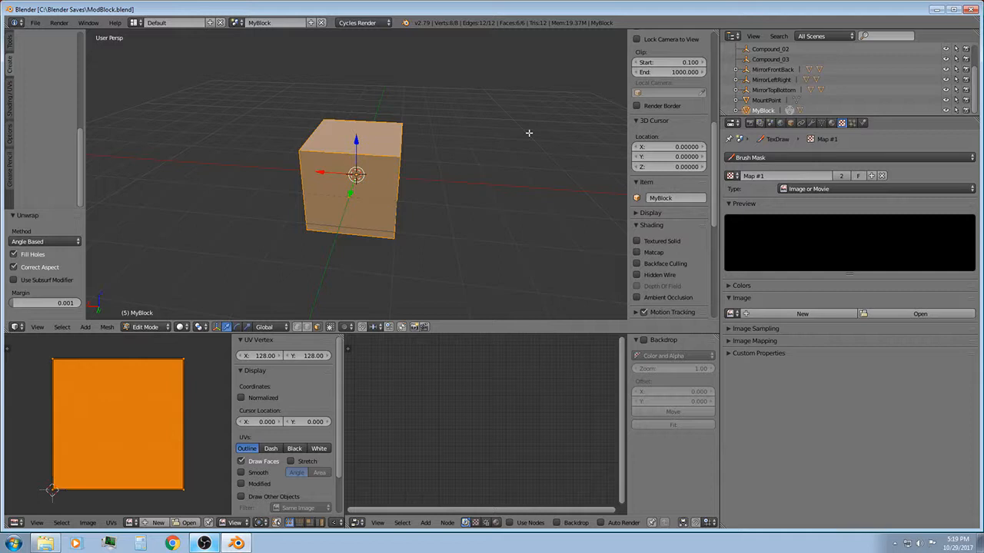
# Switch to the Windows desktop and duplicate the ModBlock folder there
pyautogui.click(578, 541)
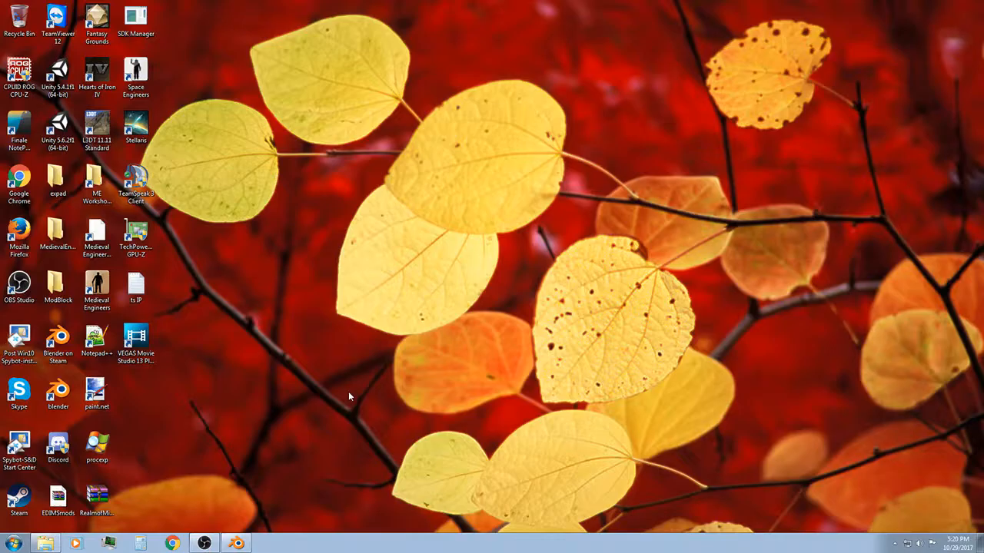
pyautogui.rightClick(60, 287)
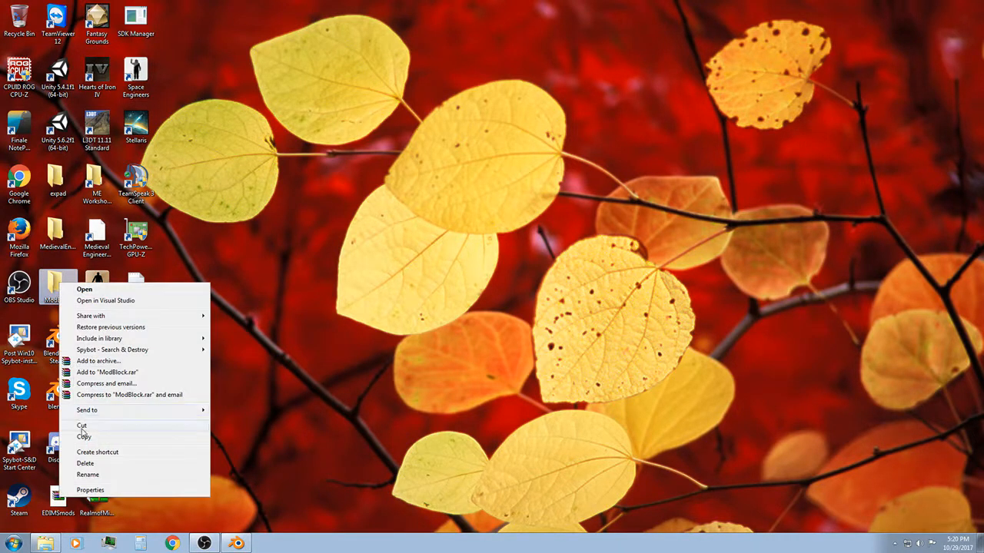
pyautogui.click(83, 435)
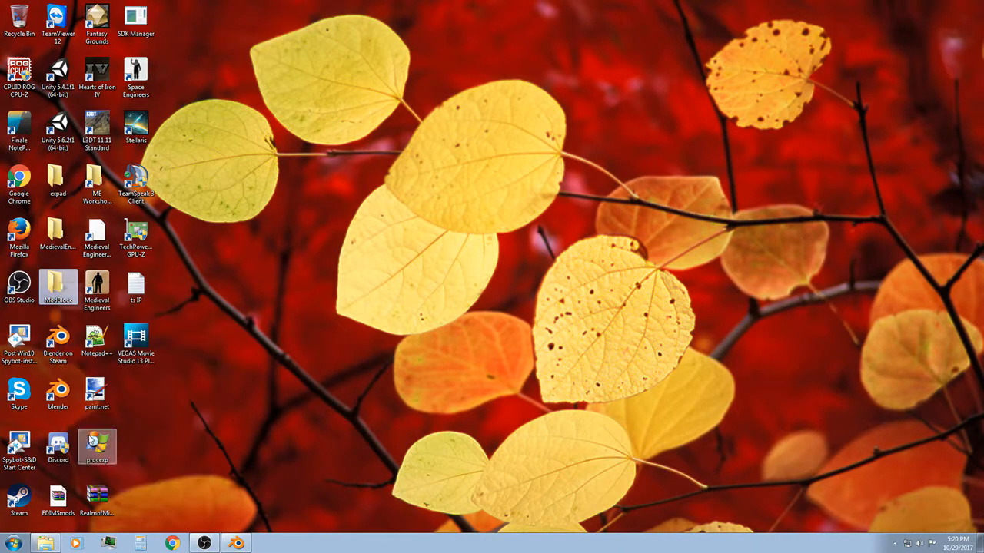
pyautogui.rightClick(268, 274)
pyautogui.click(304, 345)
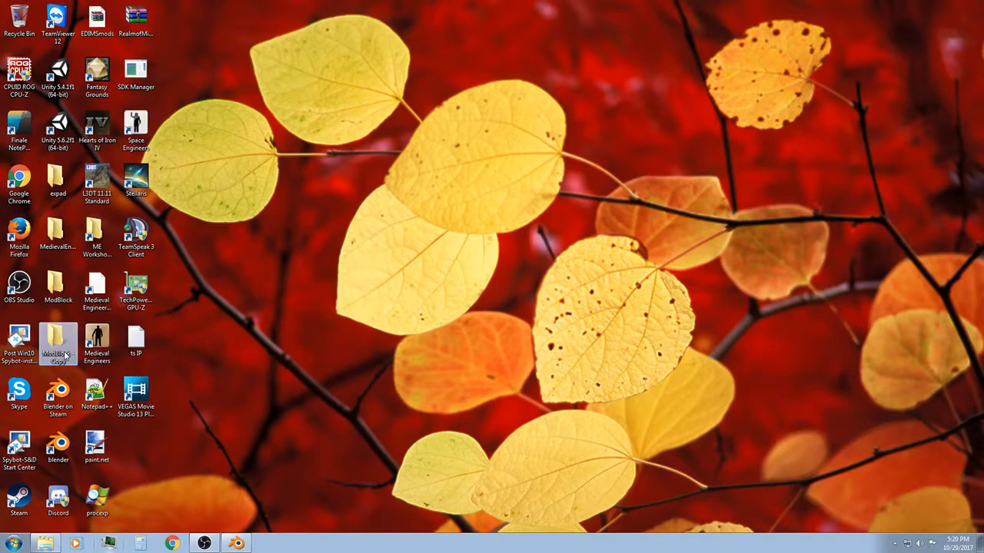
# Rename the copied ModBlock folder on the desktop to MyBlock
pyautogui.click(65, 357)
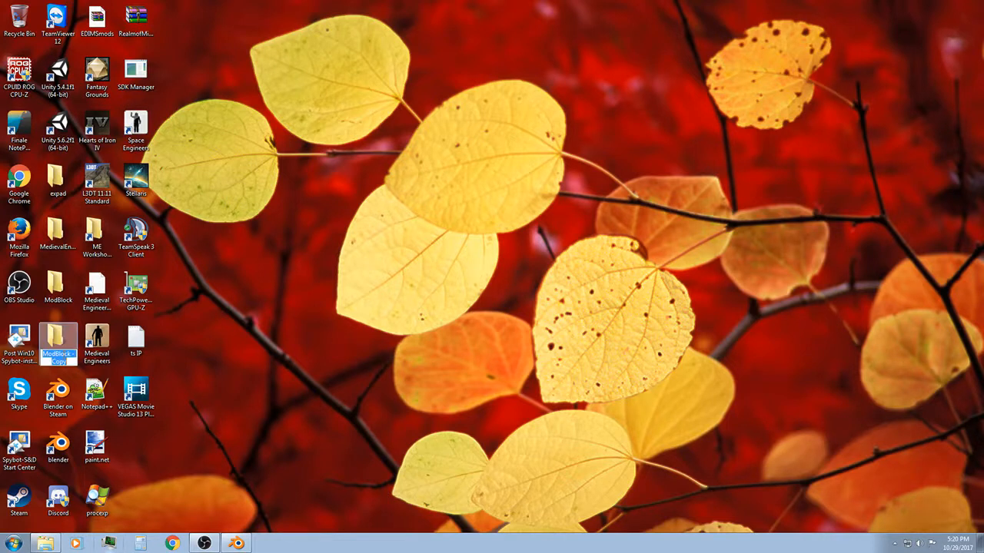
pyautogui.write('MyBlock')
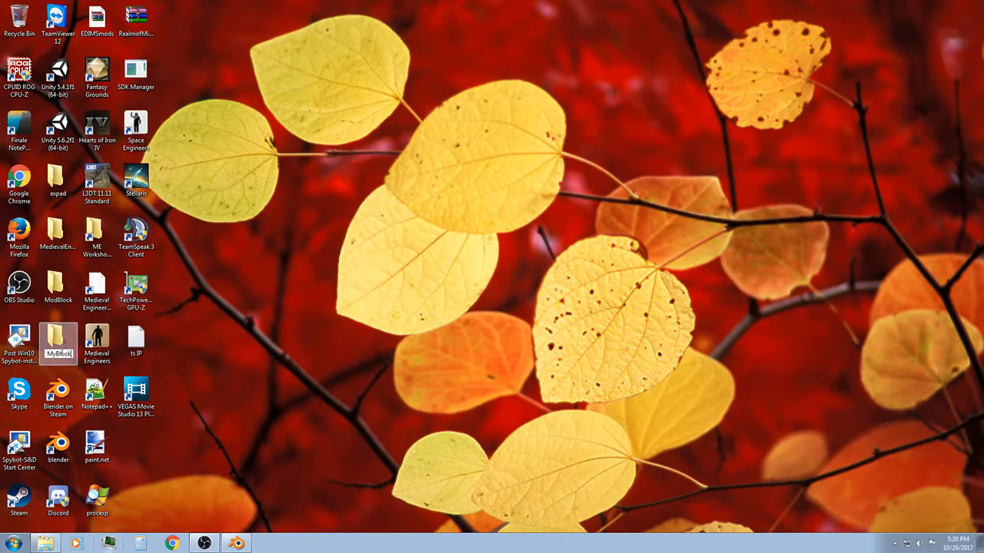
pyautogui.press('Return')
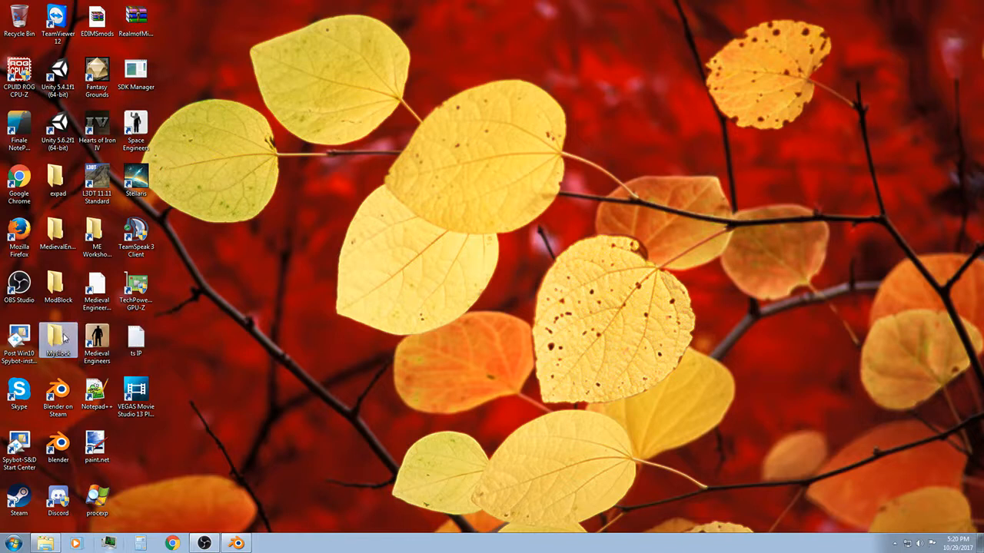
# Move the MyBlock folder from the desktop into the MedievalEngineers Mods folder
pyautogui.rightClick(55, 347)
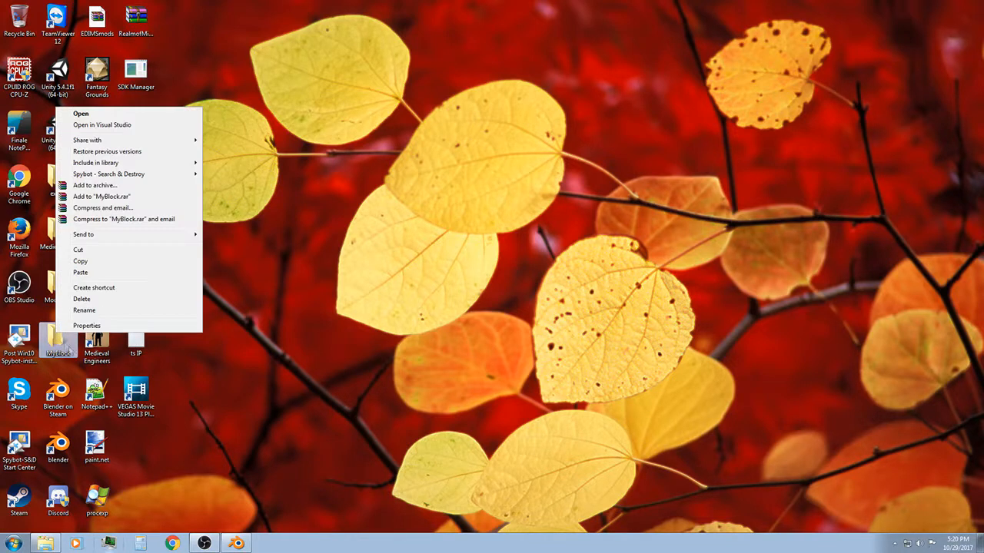
pyautogui.click(91, 256)
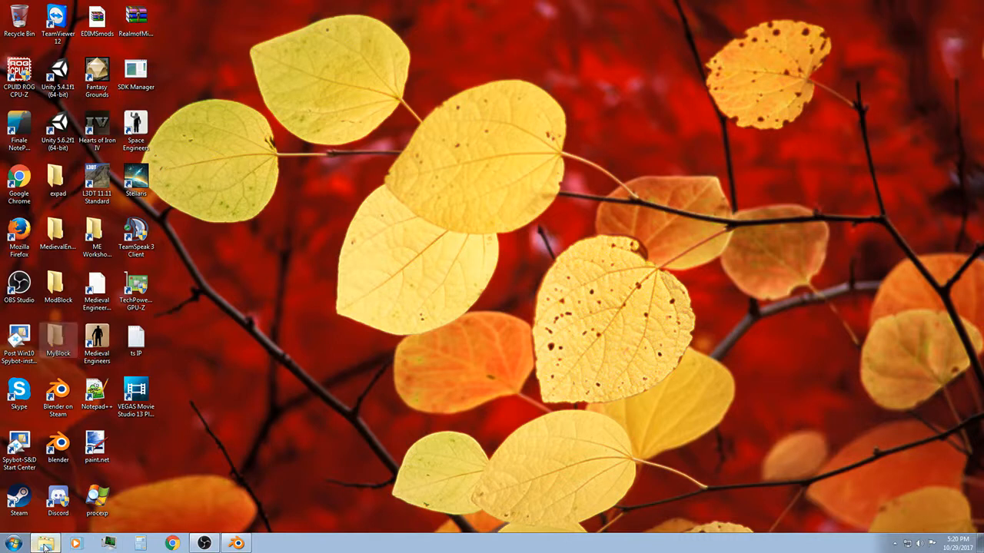
pyautogui.click(45, 543)
pyautogui.rightClick(541, 156)
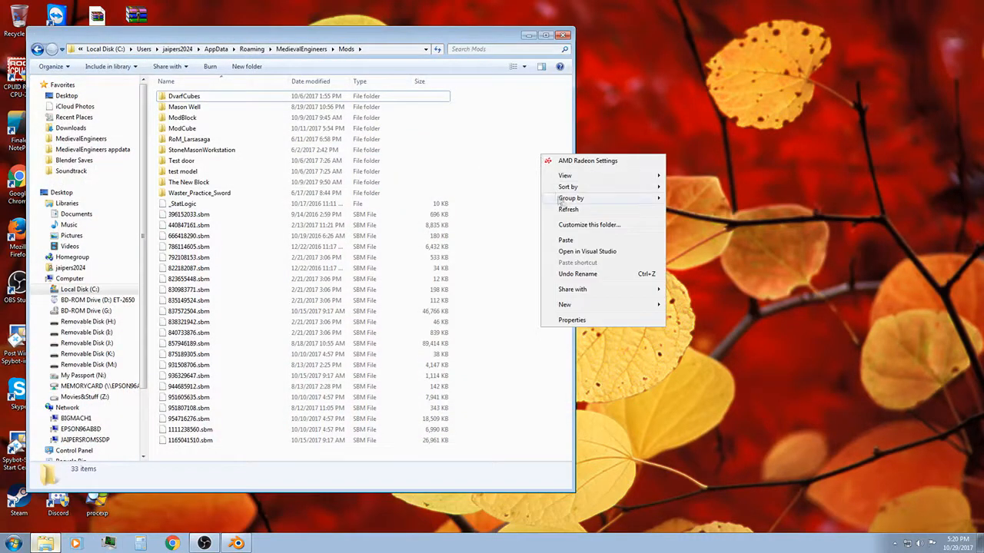
pyautogui.click(568, 239)
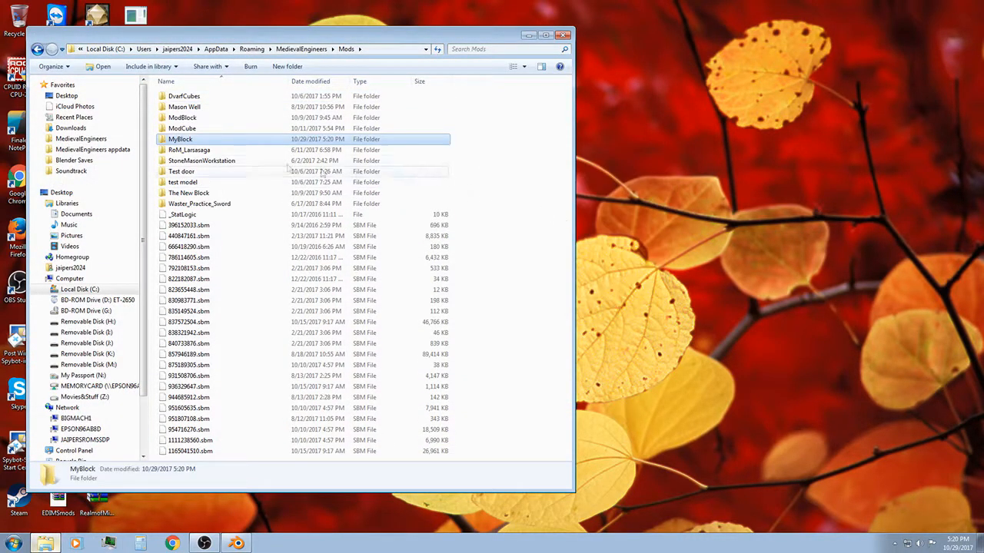
pyautogui.press('alt')
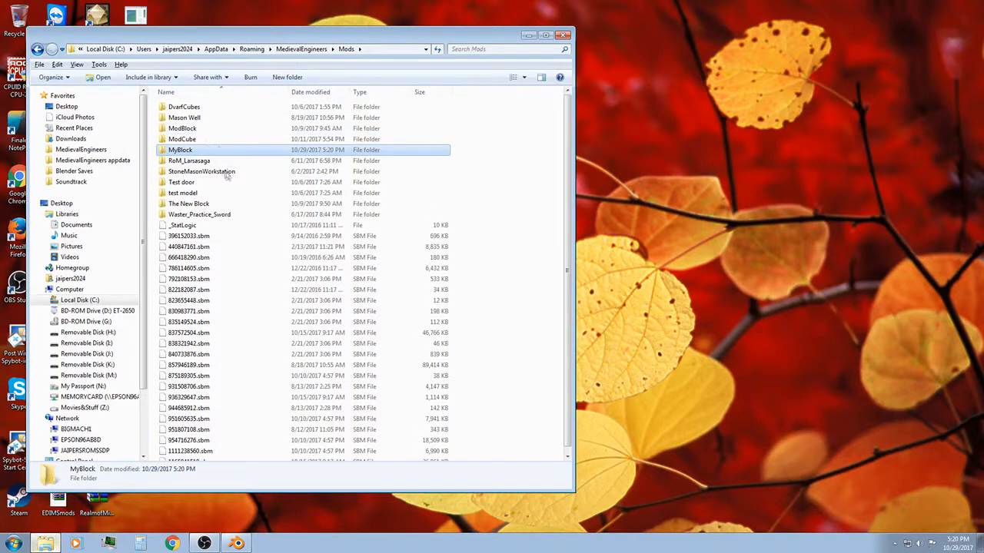
# Copy the BlackGranite alphamask, cm, de and ng texture files from ModCube's Textures\Models folder
pyautogui.click(193, 141)
pyautogui.doubleClick(205, 128)
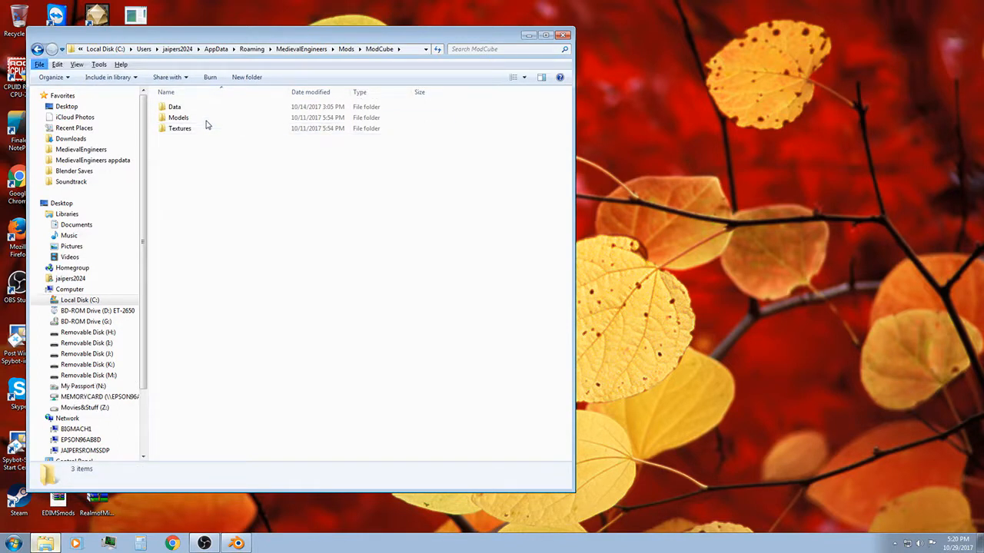
pyautogui.doubleClick(201, 121)
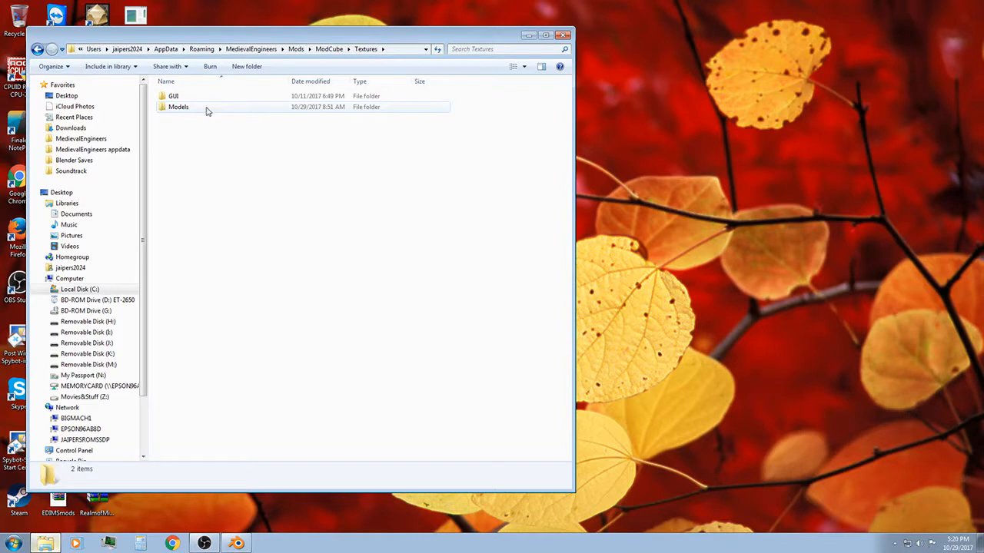
pyautogui.doubleClick(197, 109)
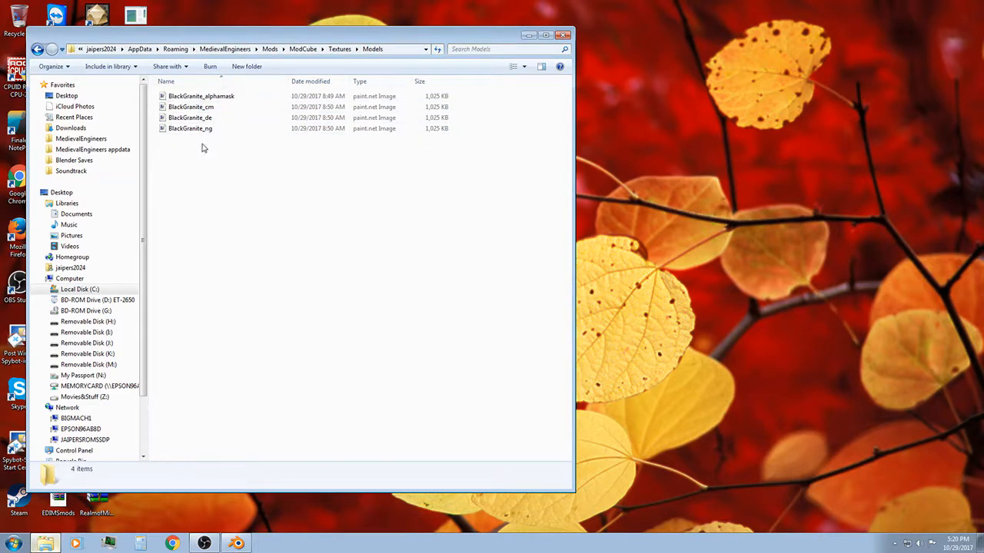
pyautogui.moveTo(208, 148); pyautogui.dragTo(257, 95)
pyautogui.rightClick(256, 95)
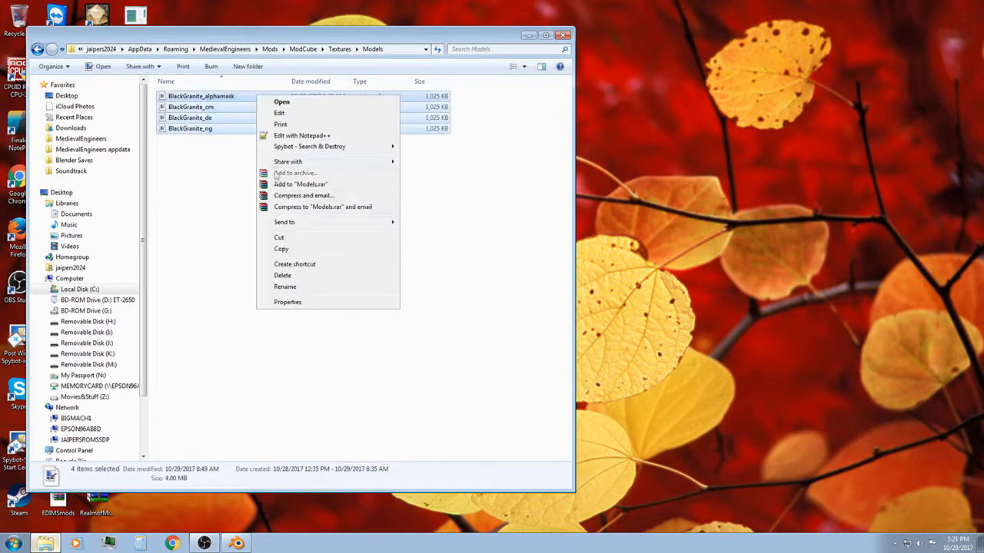
pyautogui.click(281, 249)
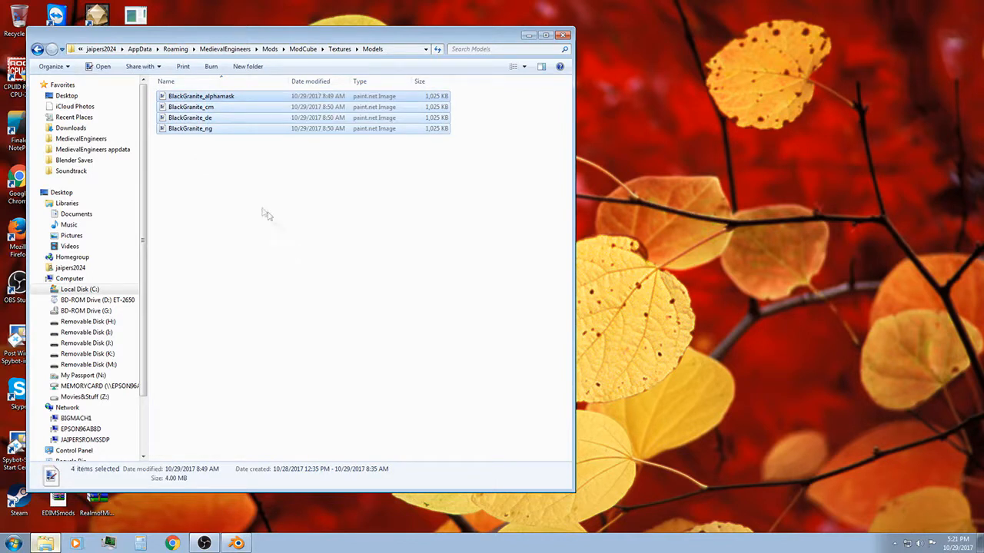
# Replace the Daddiepink texture in MyBlock's Textures\Models folder with the copied BlackGranite files
pyautogui.click(37, 48)
pyautogui.click(37, 49)
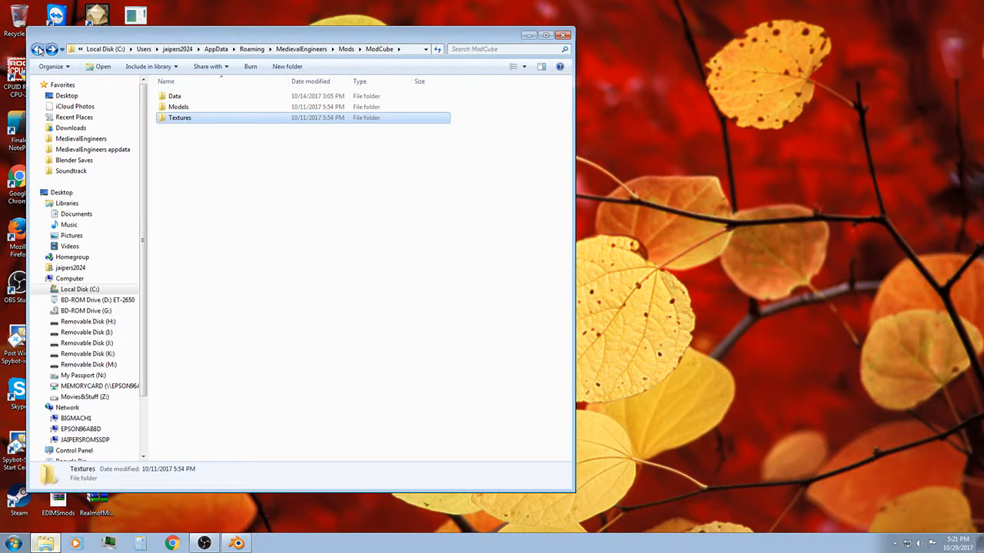
pyautogui.click(37, 48)
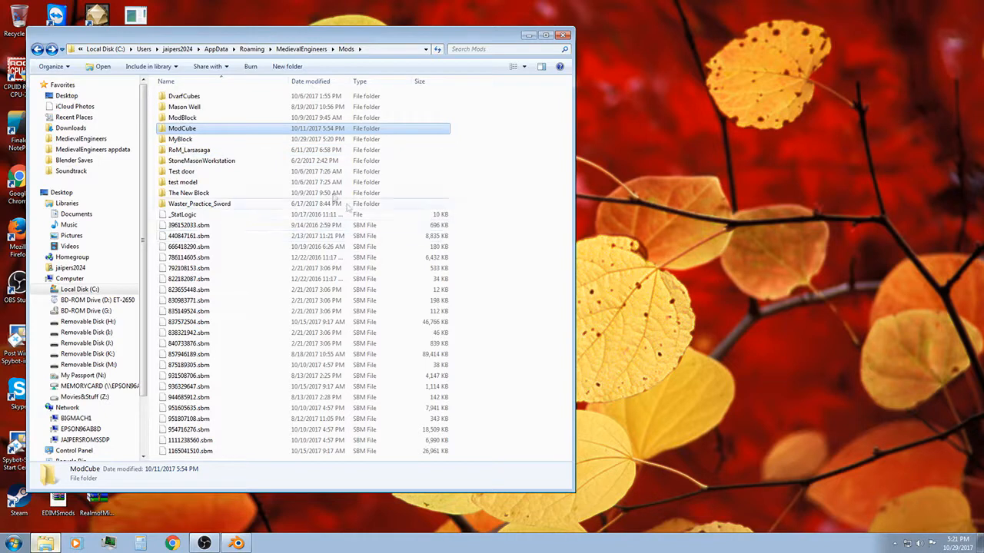
pyautogui.press('alt')
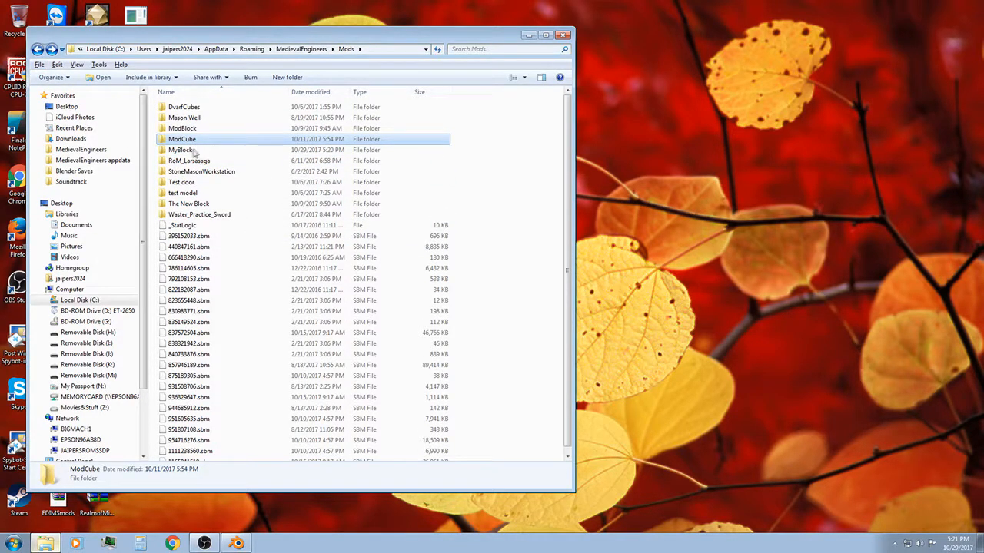
pyautogui.click(194, 152)
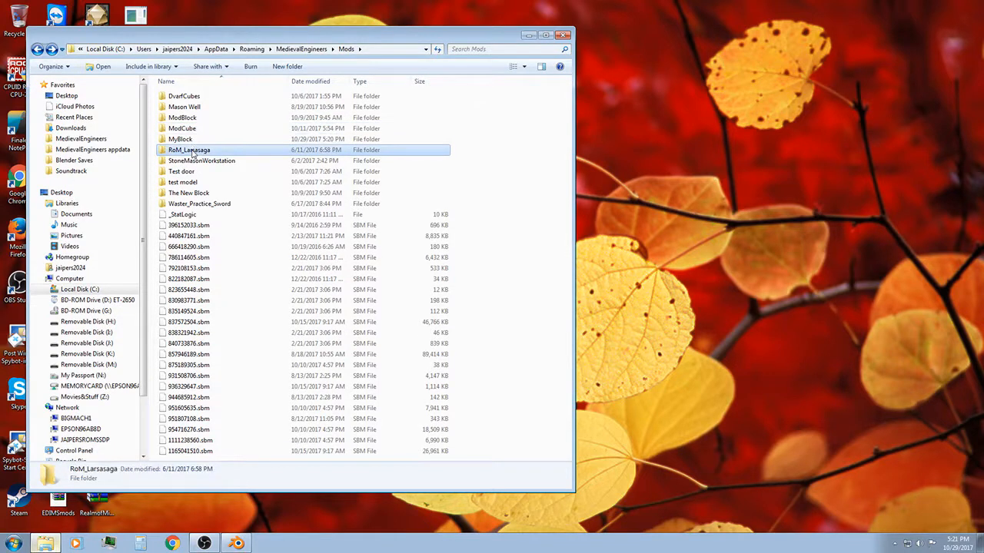
pyautogui.doubleClick(194, 140)
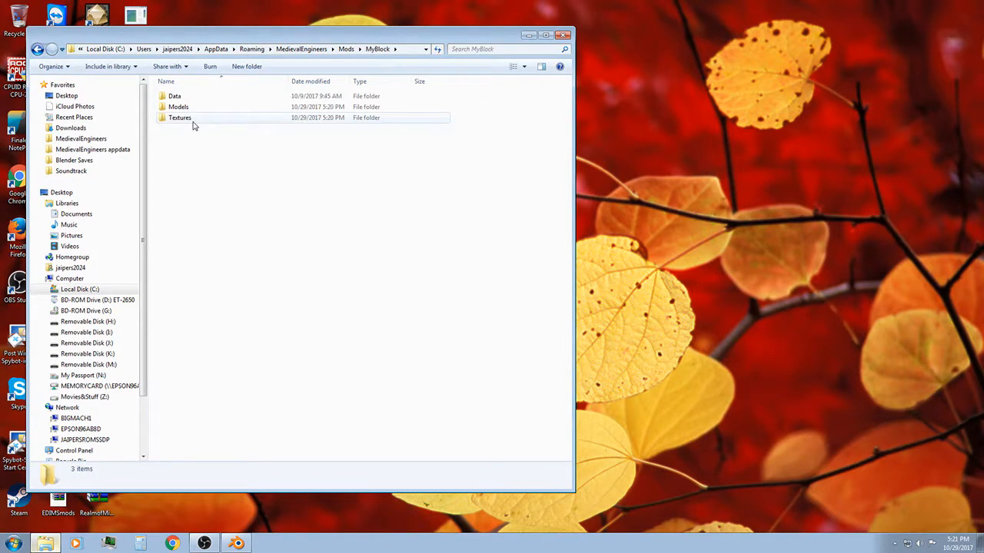
pyautogui.doubleClick(191, 119)
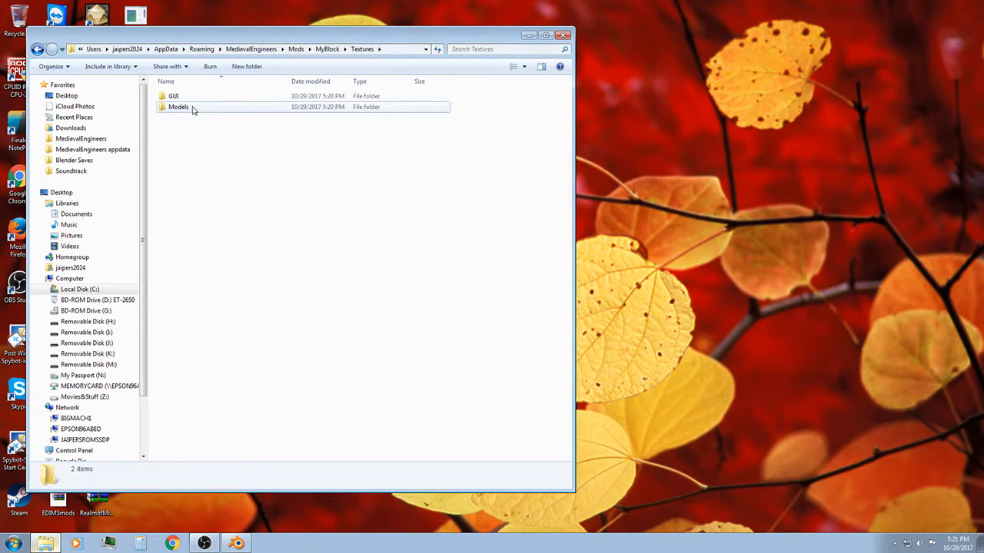
pyautogui.doubleClick(192, 109)
pyautogui.click(204, 99)
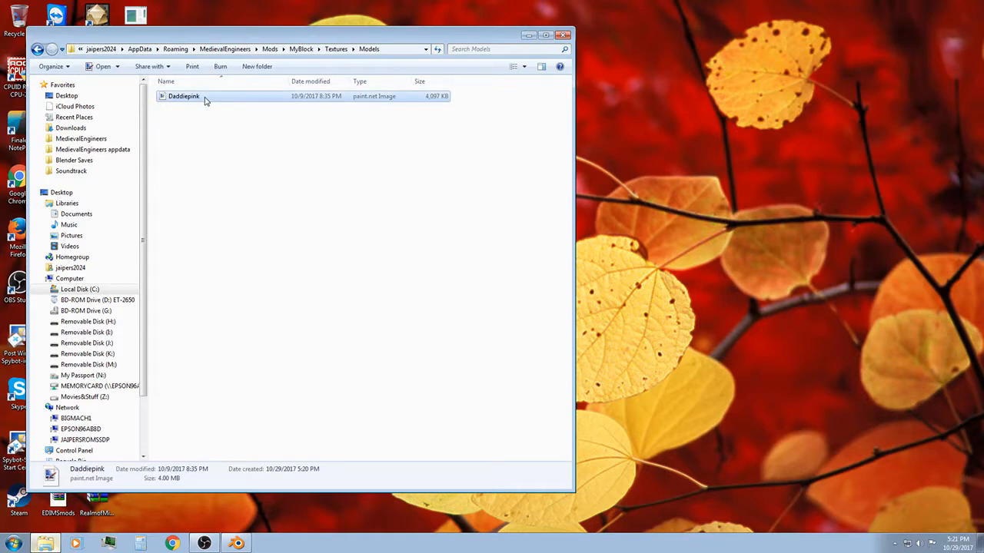
pyautogui.rightClick(204, 98)
pyautogui.click(231, 300)
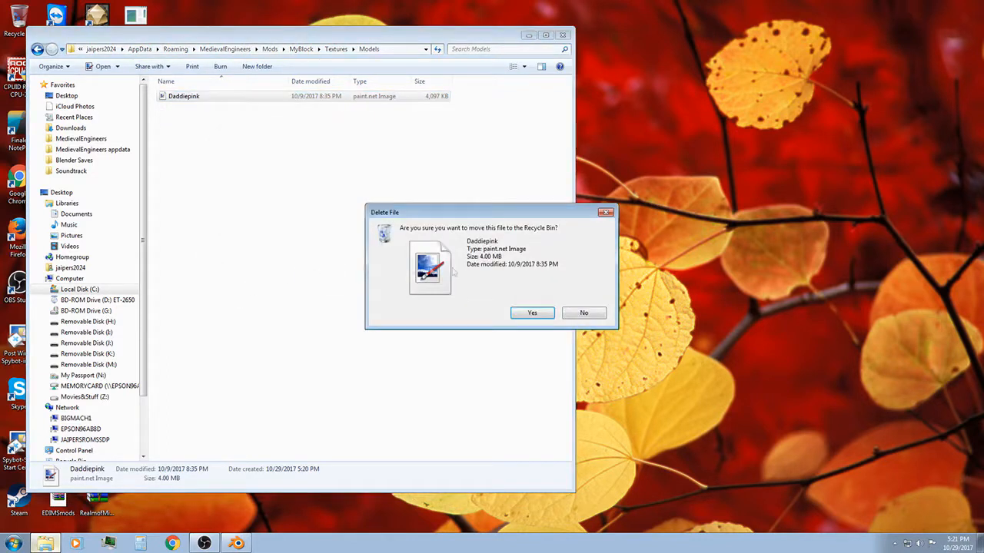
pyautogui.click(530, 310)
pyautogui.rightClick(216, 146)
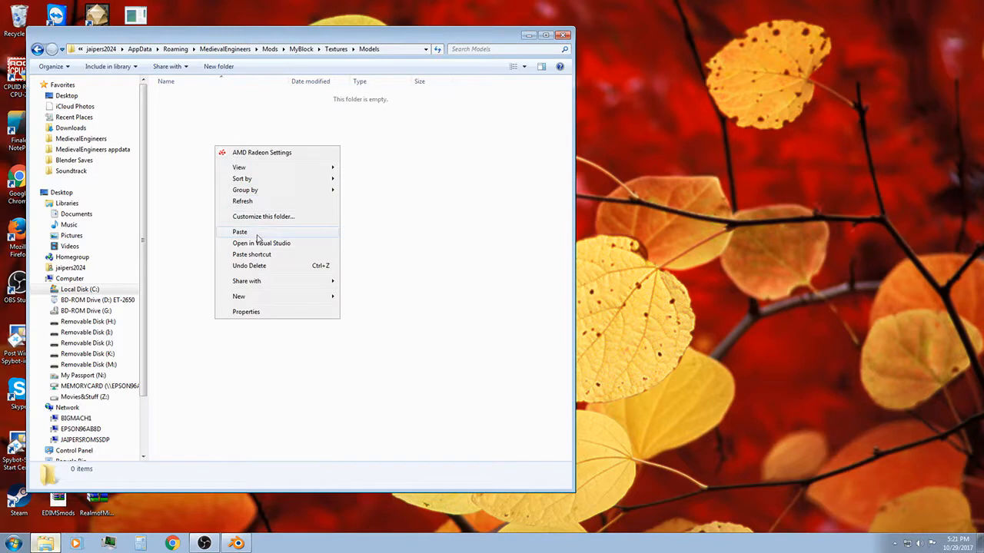
pyautogui.click(240, 232)
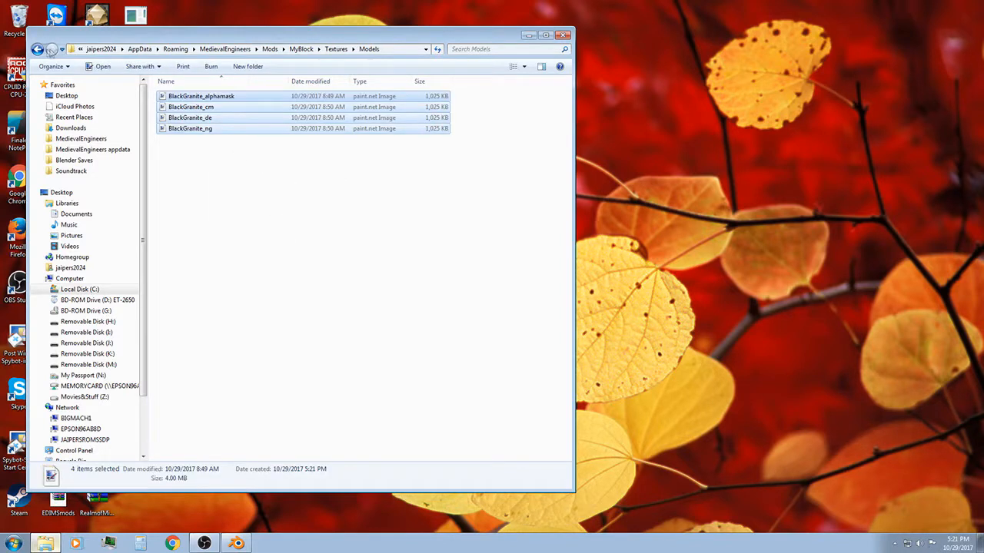
# Copy the ModCube SBC file from the ModCube mod's Data folder
pyautogui.click(37, 49)
pyautogui.click(37, 49)
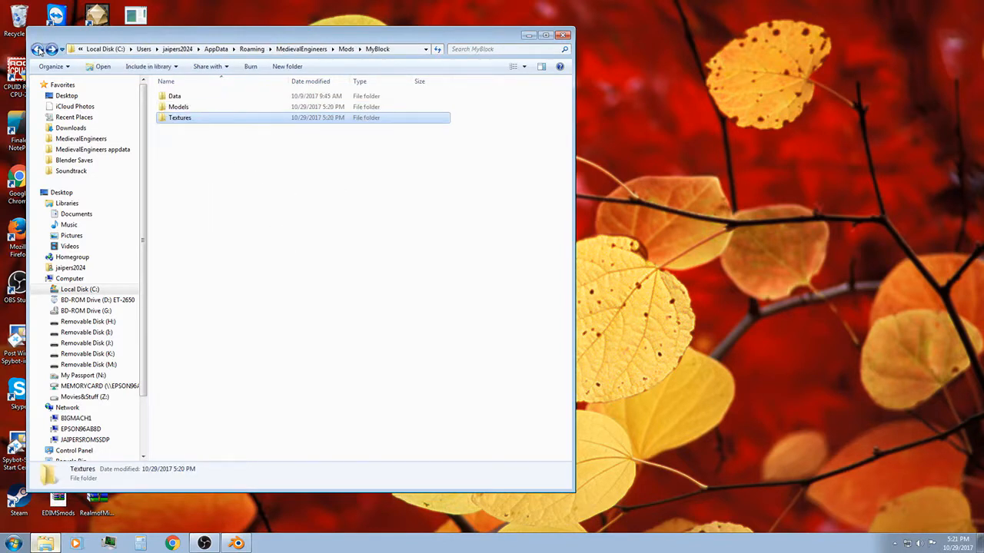
pyautogui.click(37, 49)
pyautogui.doubleClick(206, 129)
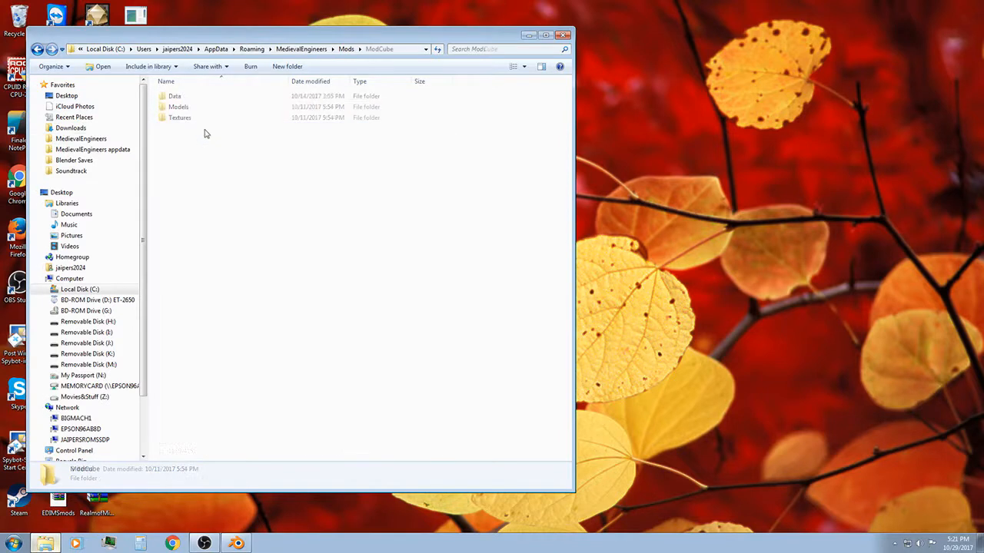
pyautogui.doubleClick(198, 99)
pyautogui.rightClick(199, 98)
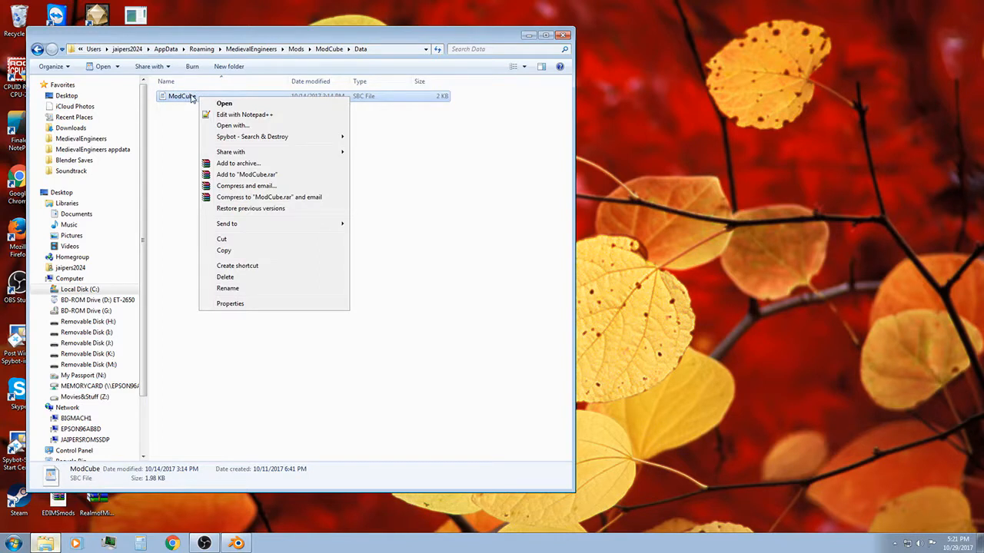
pyautogui.click(234, 250)
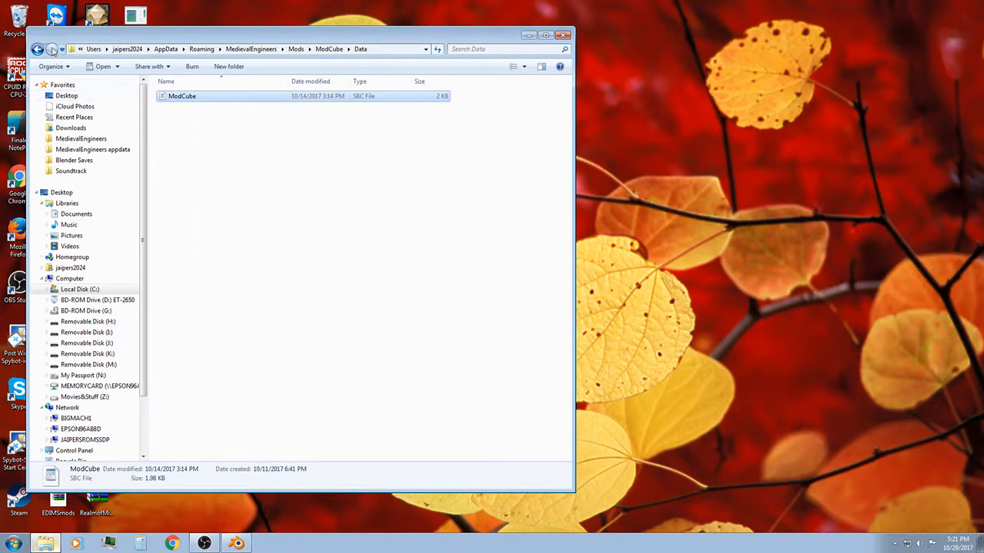
# Paste the ModCube SBC file into the MyBlock mod's Data folder and rename the copy MyBlock
pyautogui.click(36, 49)
pyautogui.click(37, 49)
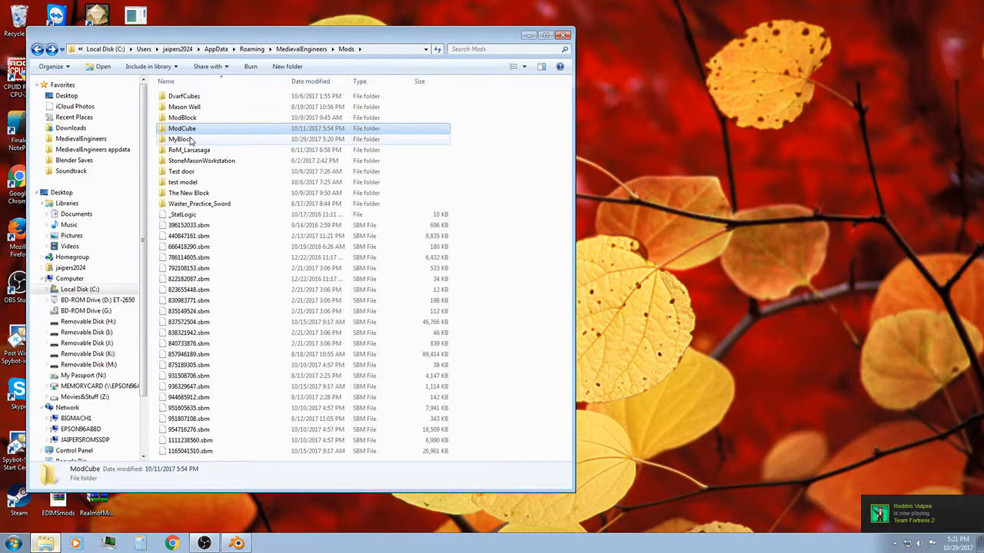
pyautogui.doubleClick(192, 141)
pyautogui.doubleClick(184, 100)
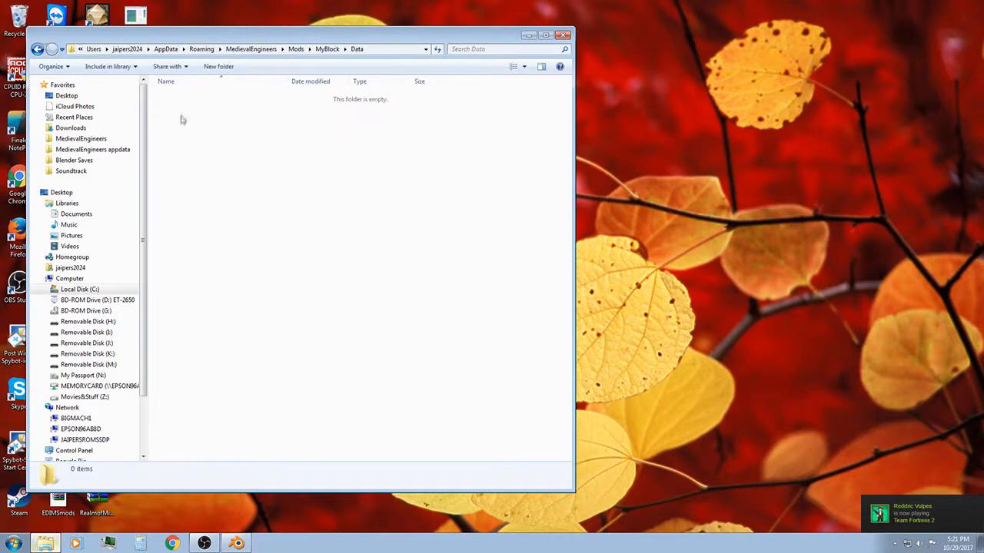
pyautogui.rightClick(182, 119)
pyautogui.click(215, 200)
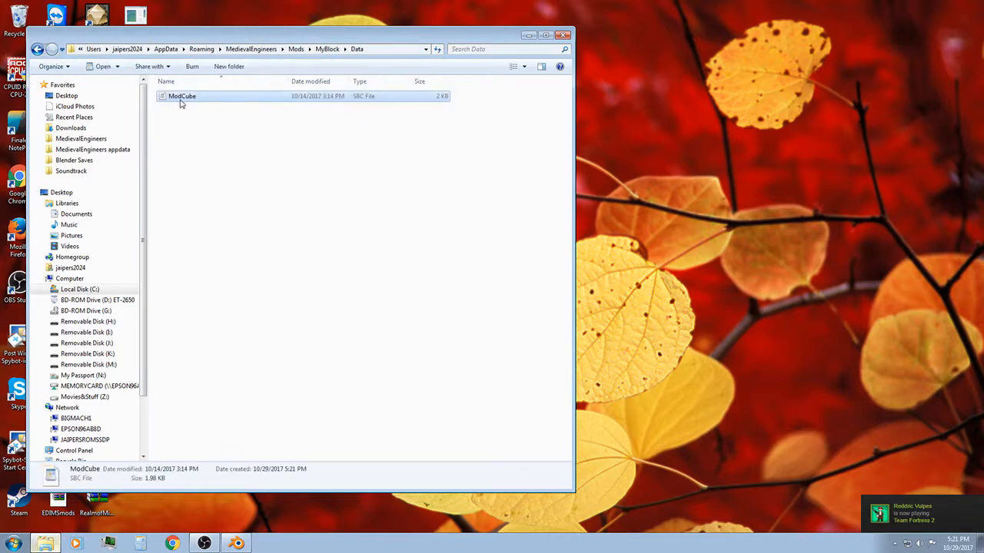
pyautogui.press('F2')
pyautogui.write('MyBlock')
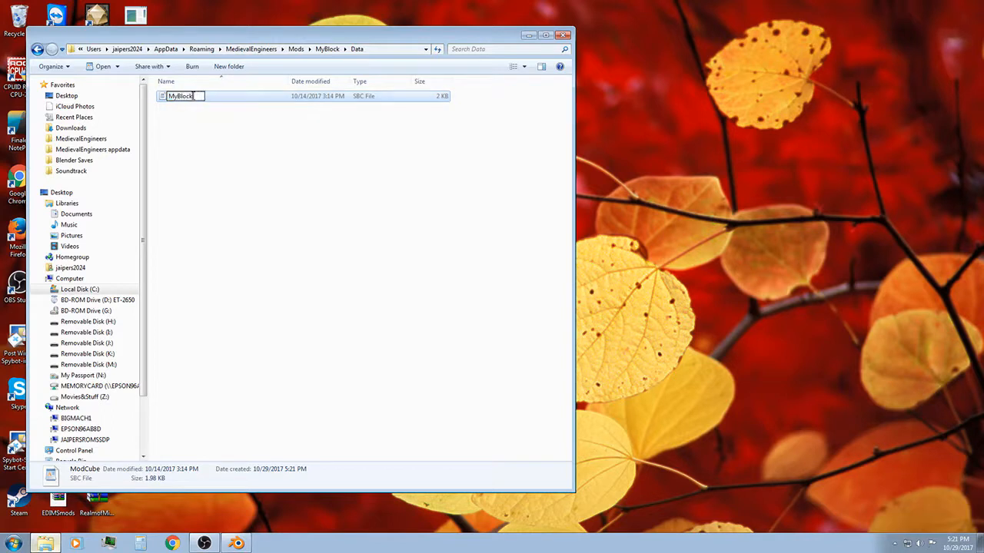
pyautogui.press('Return')
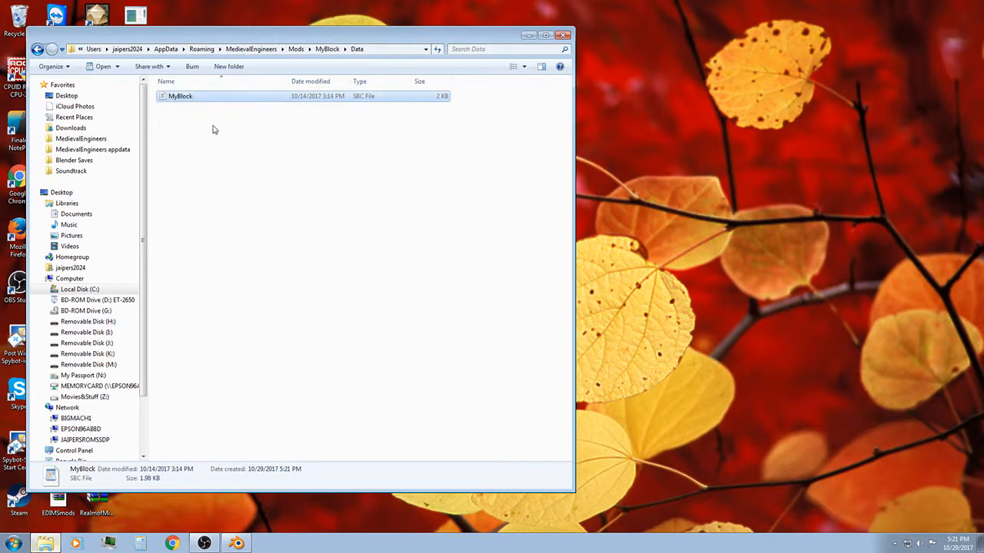
# Open the MyBlock.sbc file from the MyBlock mod's Data folder in Notepad++
pyautogui.press('alt')
pyautogui.click(38, 49)
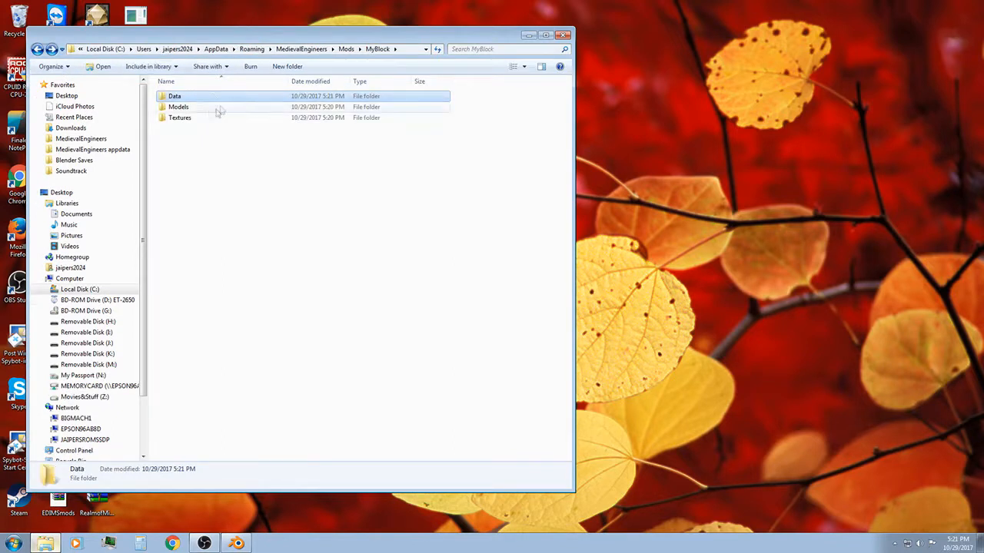
pyautogui.doubleClick(185, 100)
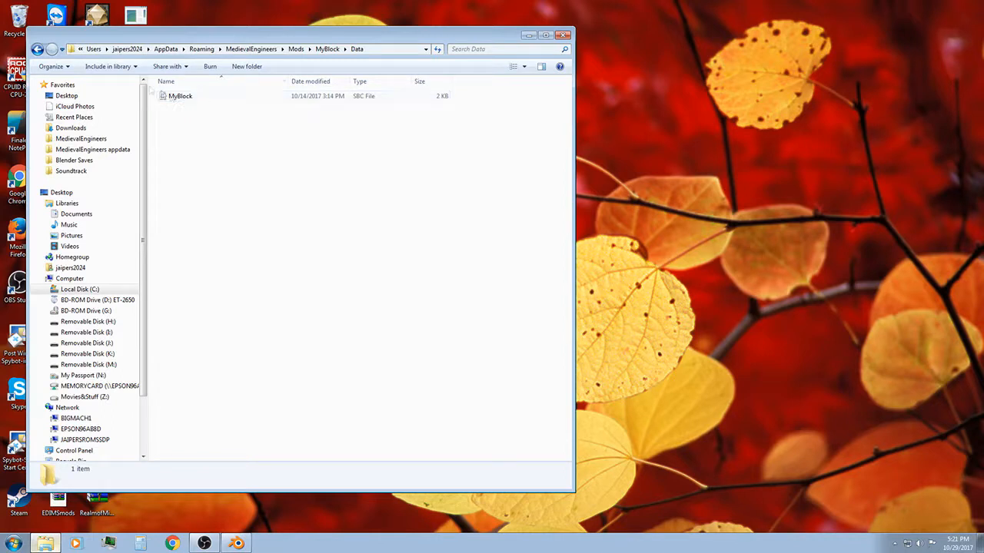
pyautogui.click(38, 49)
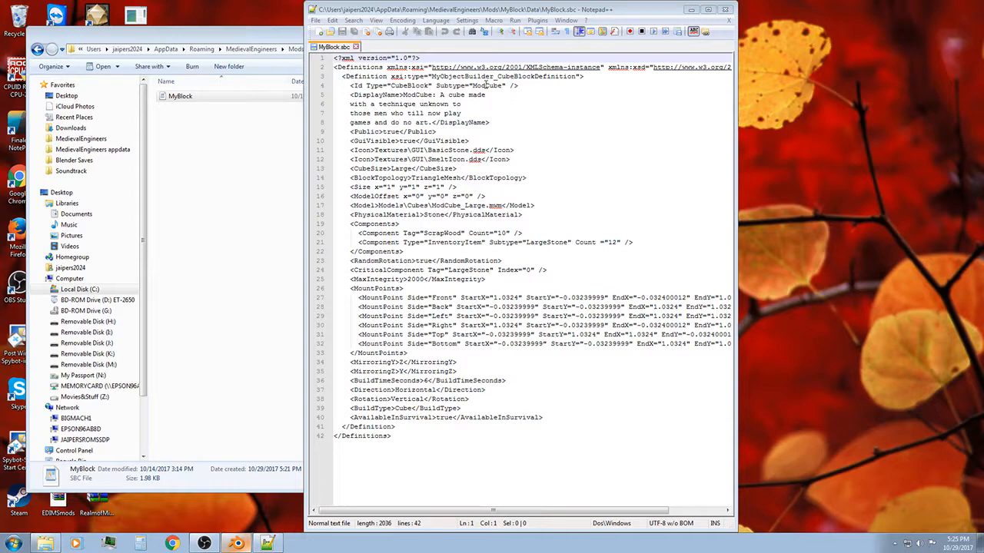
# Replace ModCube with MyBlock in the block's Subtype and at the start of its DisplayName in the SBC file
pyautogui.doubleClick(486, 85)
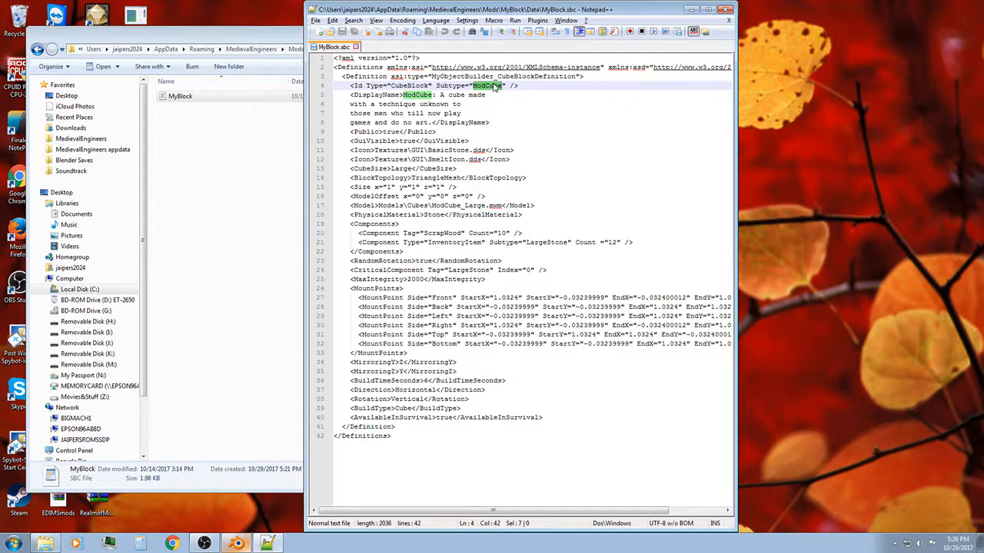
pyautogui.press('alt')
pyautogui.press('m')
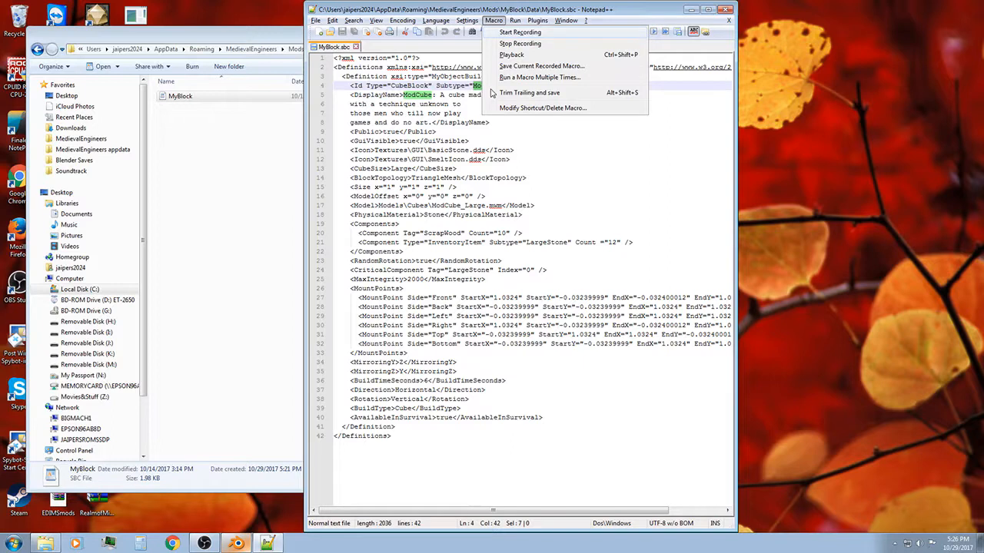
pyautogui.press('Escape')
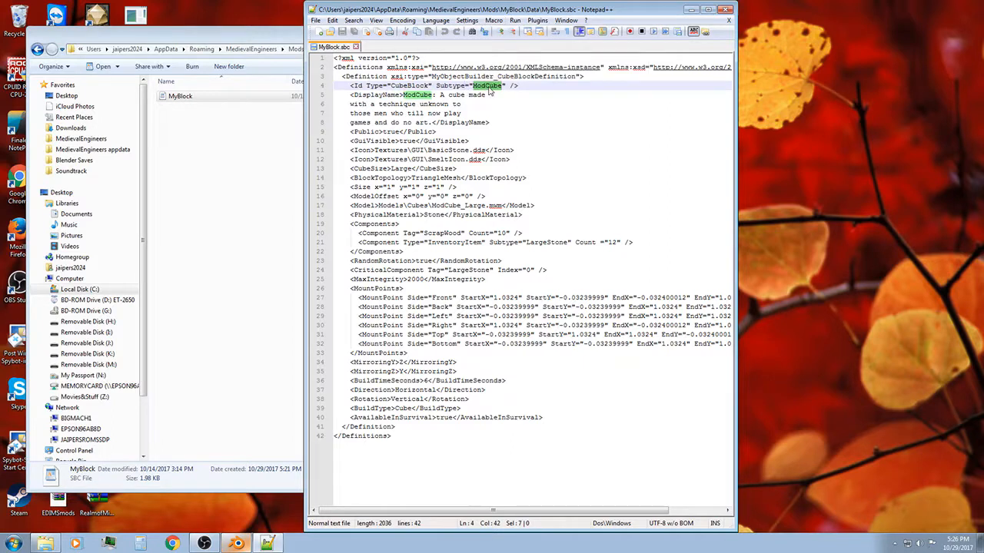
pyautogui.write('MyBlock')
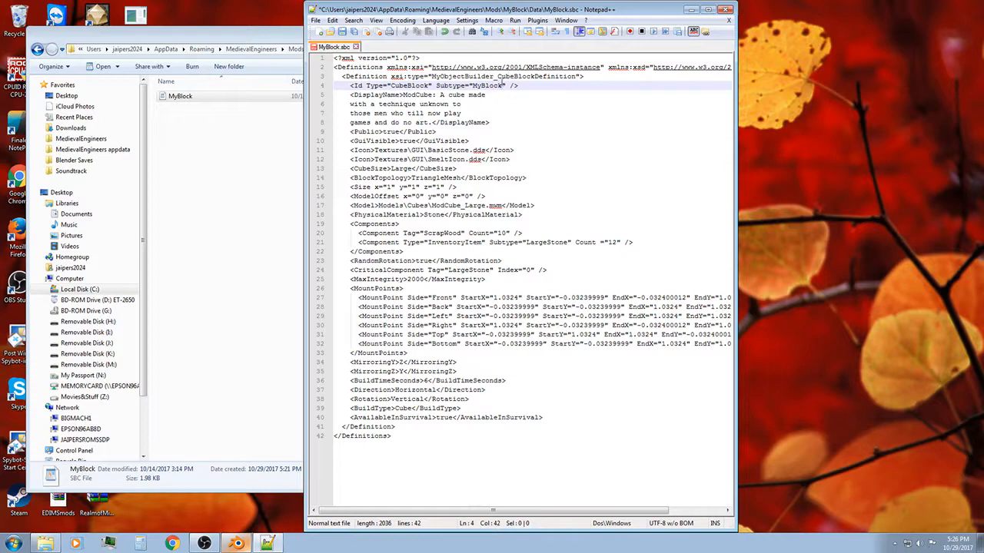
pyautogui.doubleClick(422, 95)
pyautogui.write('MyBlock')
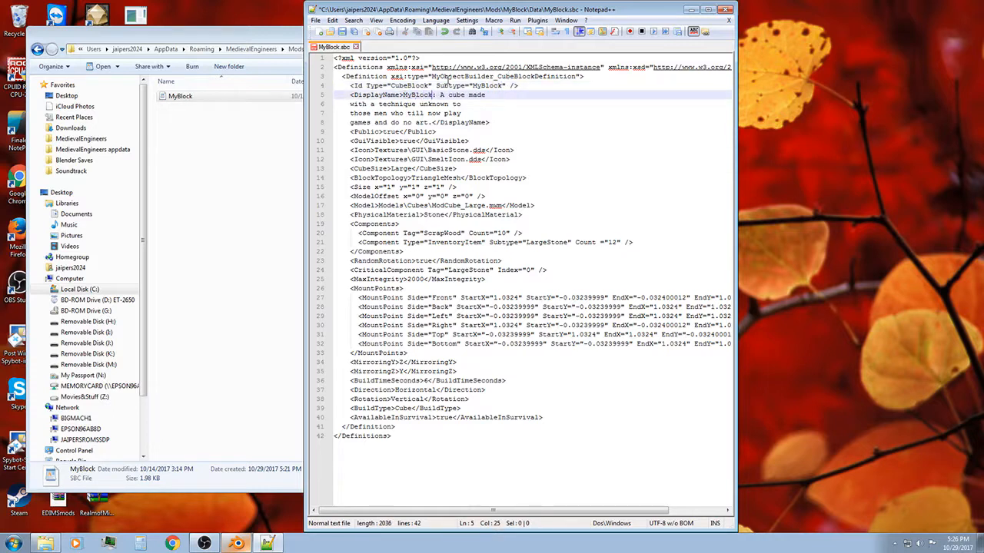
pyautogui.click(504, 106)
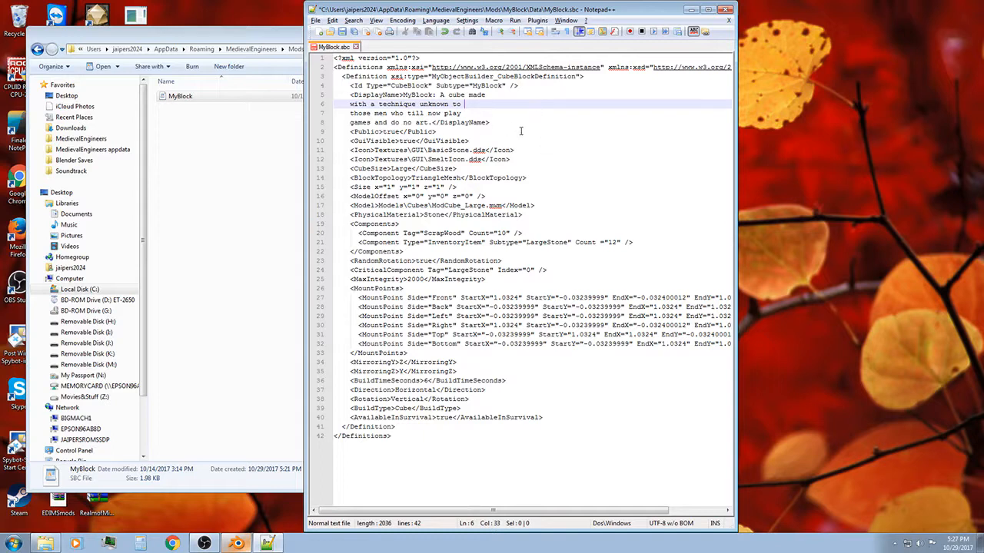
# Save the MyBlock.sbc file with the new Subtype and DisplayName
pyautogui.press('alt')
pyautogui.press('alt')
pyautogui.press('alt')
pyautogui.click(316, 20)
pyautogui.click(331, 78)
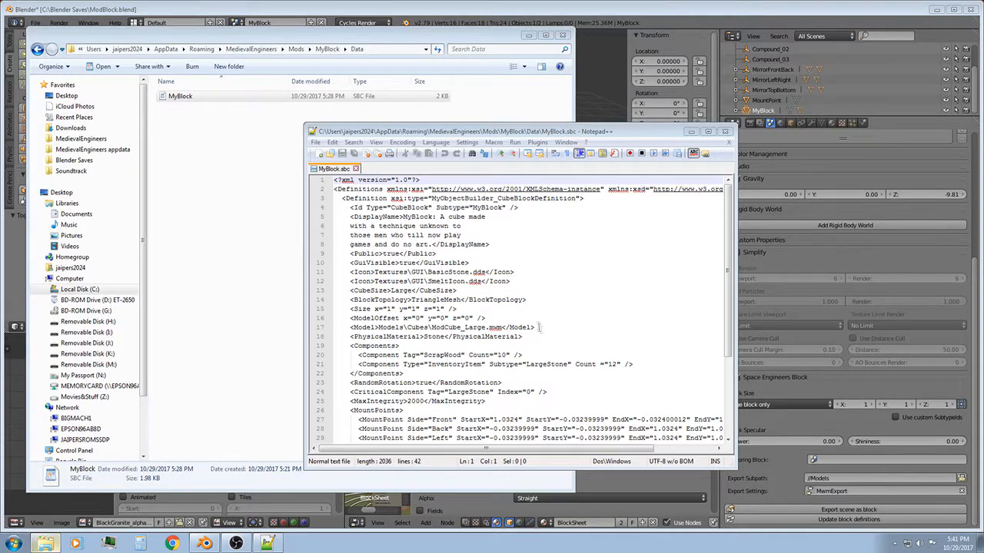
# Change the model path in the Model tag to Models\Cubes\MyBlock_Large.mwm
pyautogui.click(522, 336)
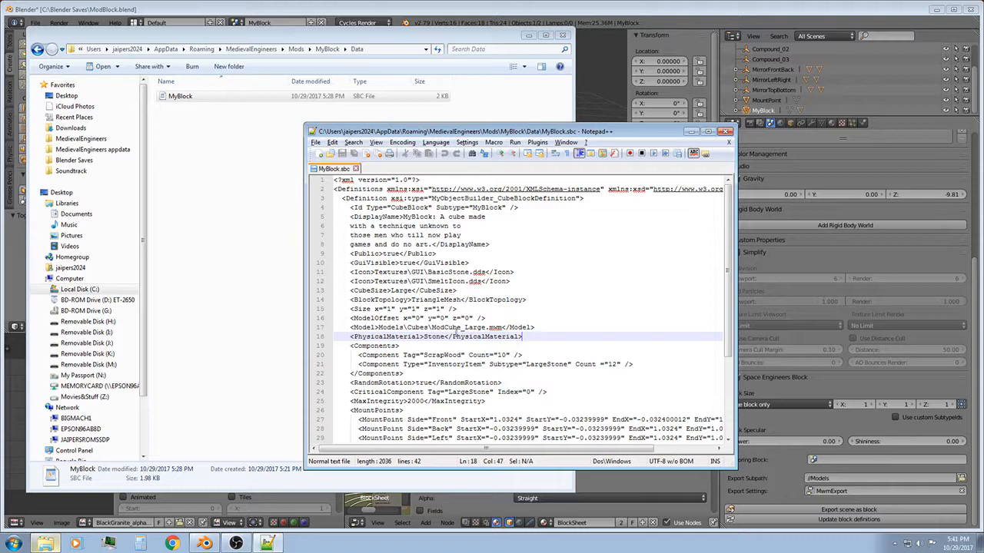
pyautogui.press('alt')
pyautogui.press('alt')
pyautogui.scroll(-2, 524, 337)
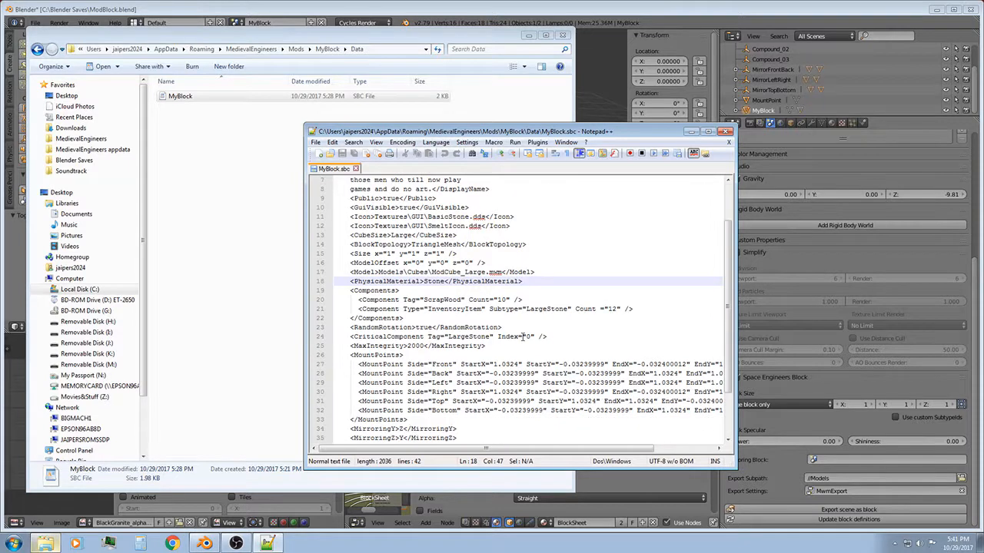
pyautogui.press('alt')
pyautogui.press('alt')
pyautogui.moveTo(462, 272); pyautogui.dragTo(431, 272)
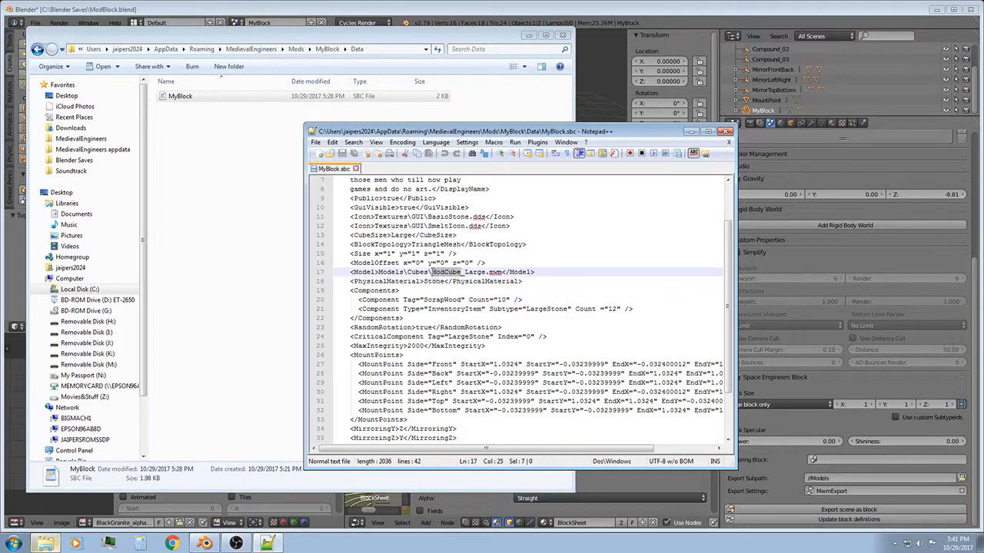
pyautogui.write('MyBlock')
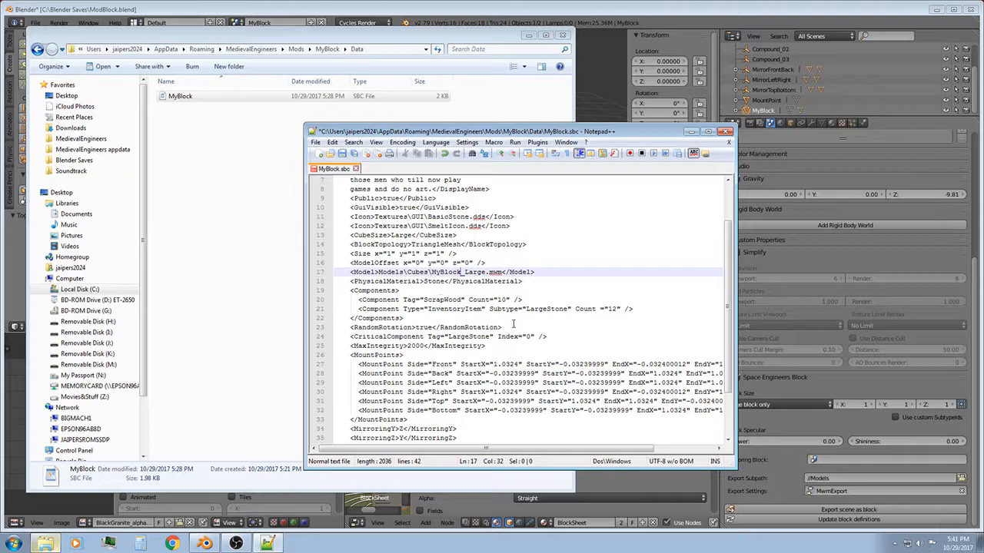
pyautogui.scroll(2, 500, 265)
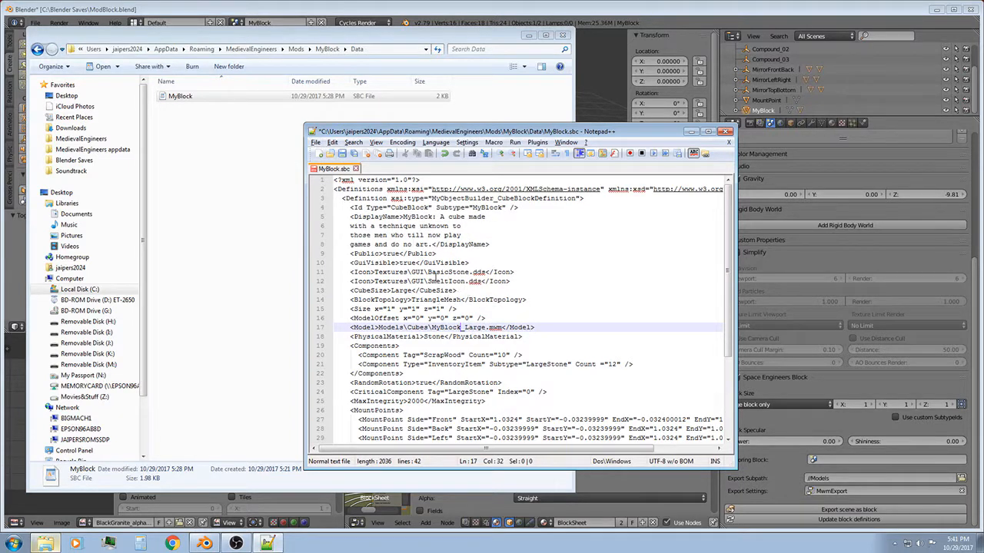
# Save the model path change, close MyBlock.sbc and switch to Blender
pyautogui.click(316, 143)
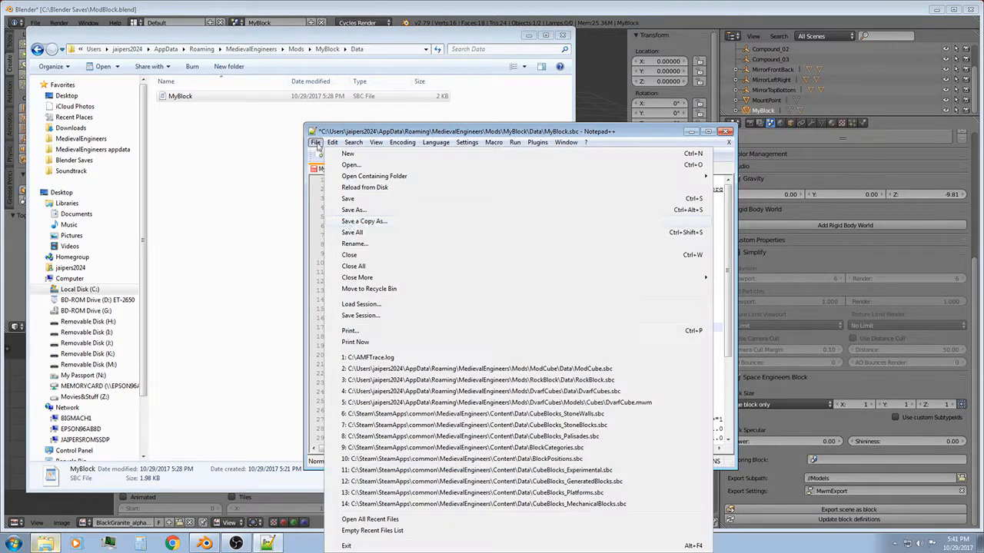
pyautogui.click(348, 199)
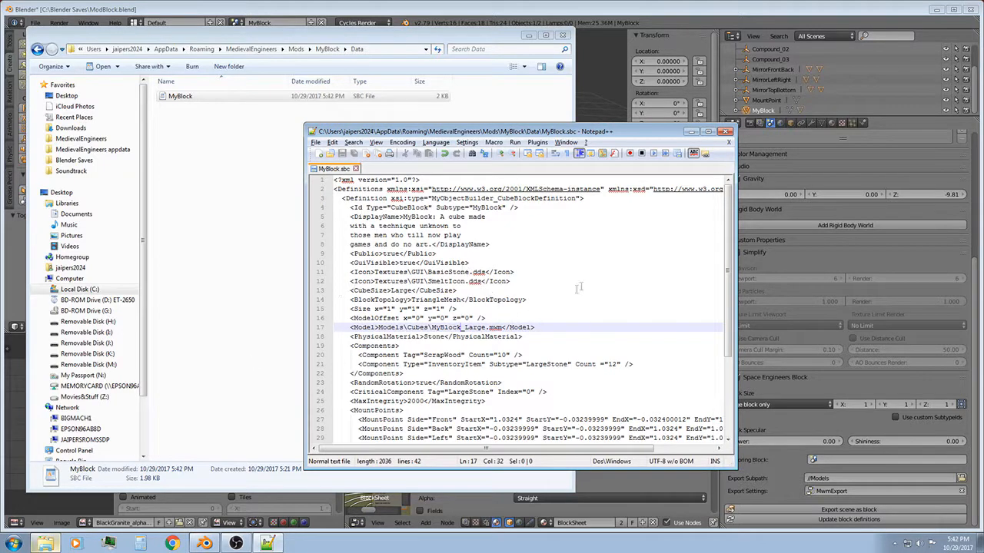
pyautogui.press('alt')
pyautogui.click(729, 143)
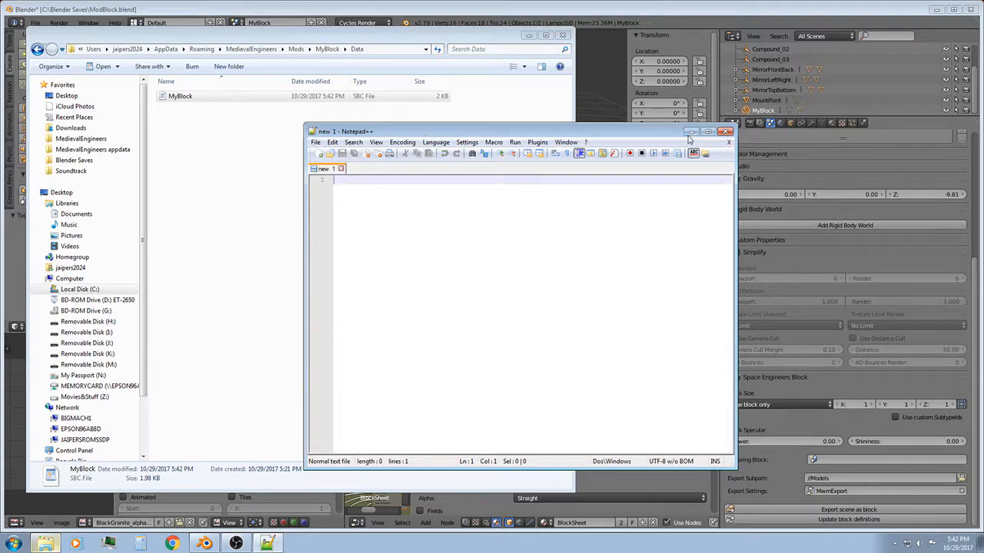
pyautogui.click(691, 131)
pyautogui.click(440, 547)
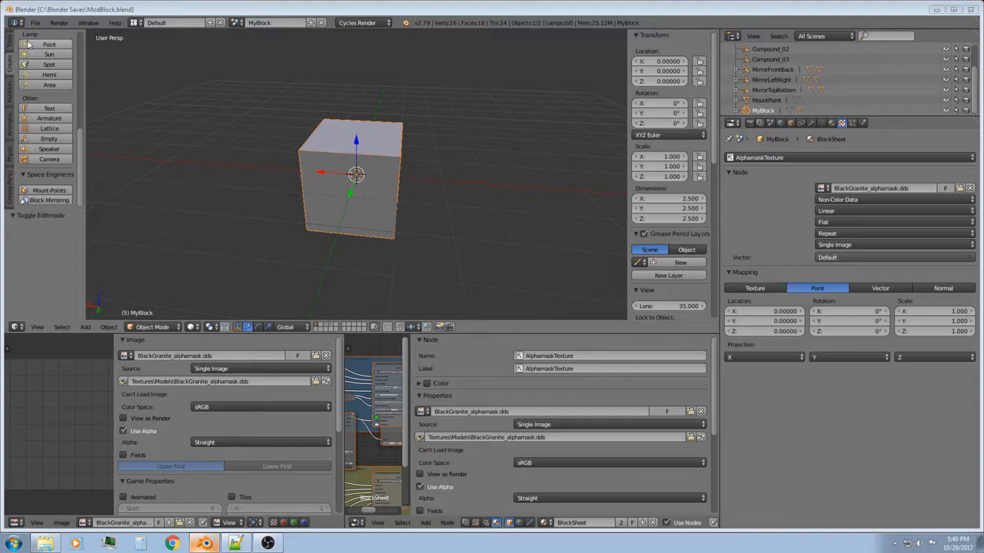
# Set the scene's Space Engineers block size to Large block only
pyautogui.click(769, 123)
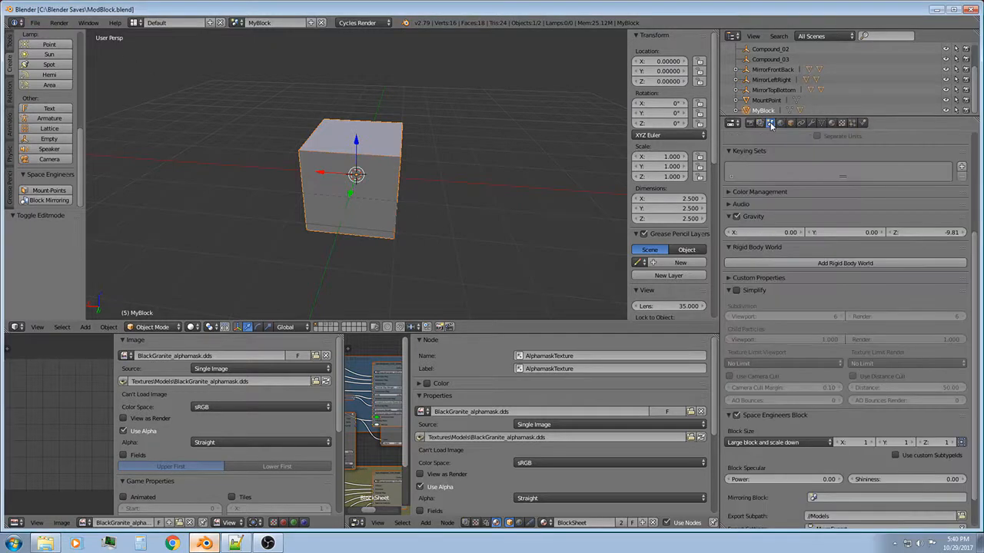
pyautogui.scroll(-2, 845, 380)
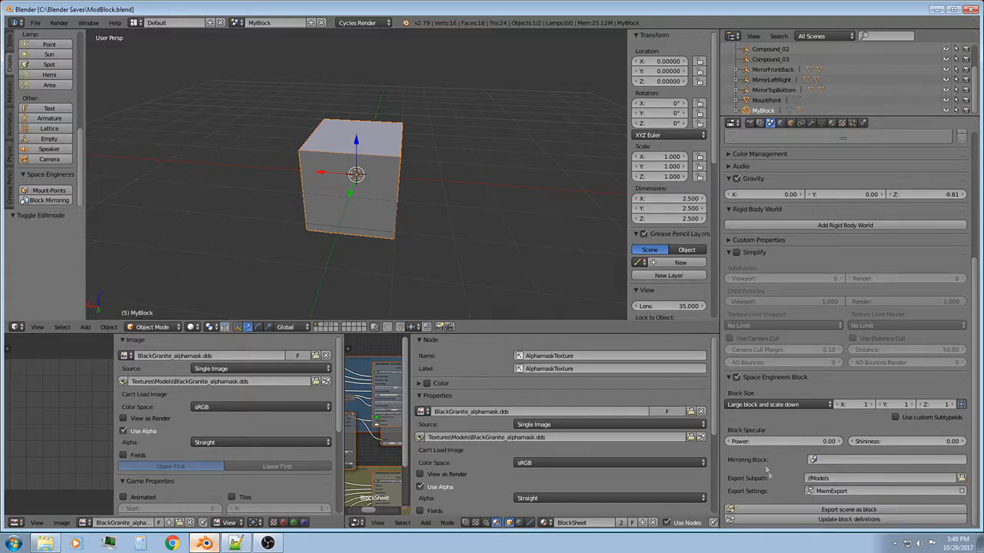
pyautogui.click(765, 405)
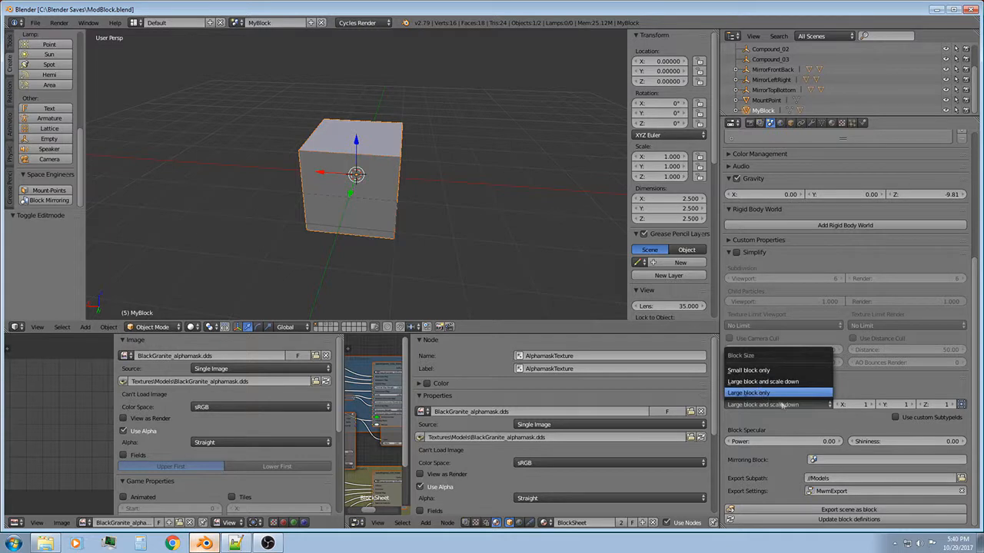
pyautogui.click(755, 395)
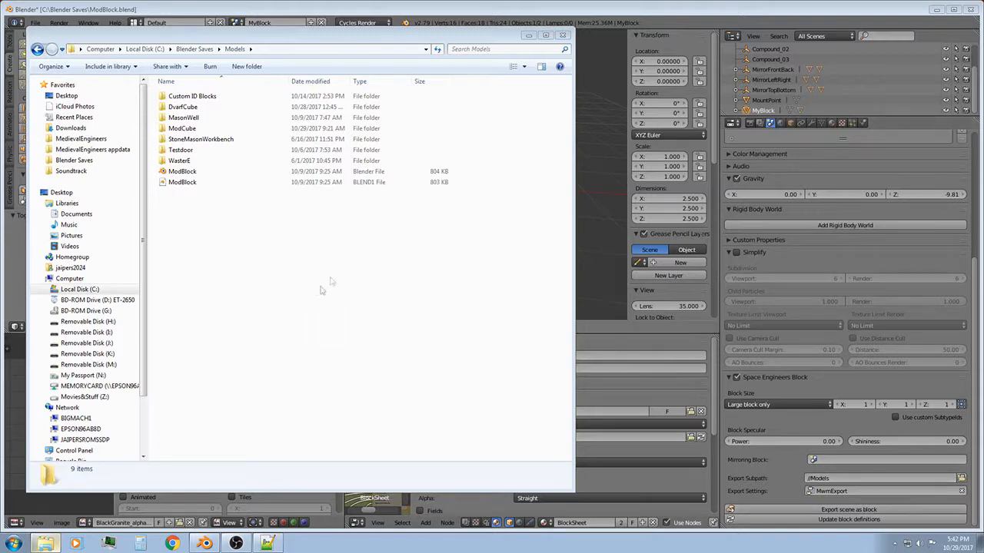
# Export the MyBlock scene as a block and save the ModBlock Blender file
pyautogui.click(529, 37)
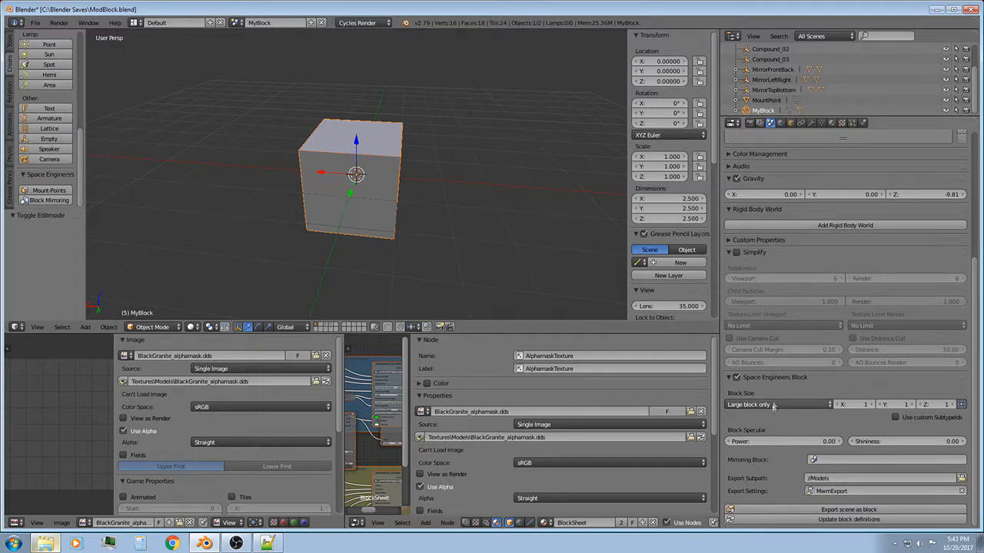
pyautogui.click(818, 510)
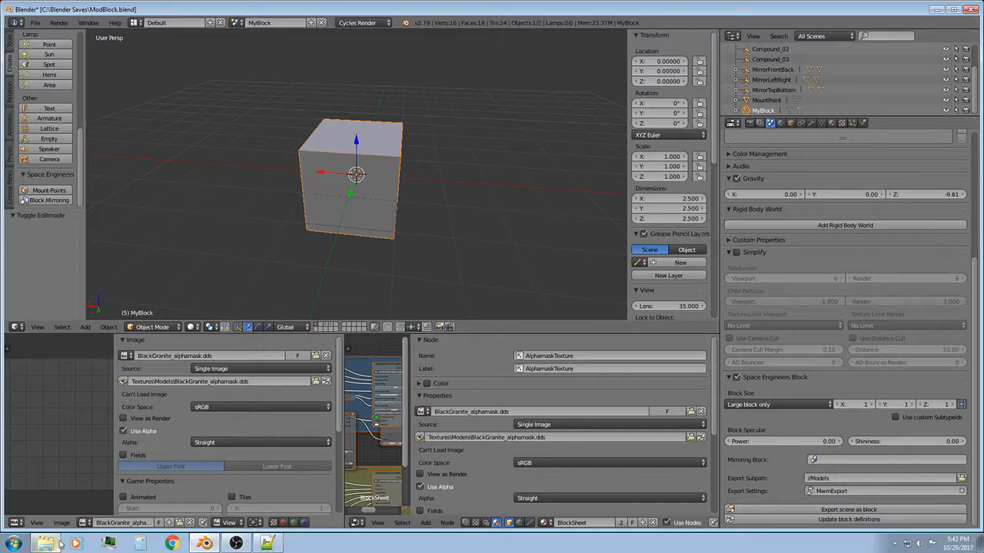
pyautogui.click(266, 544)
pyautogui.click(266, 544)
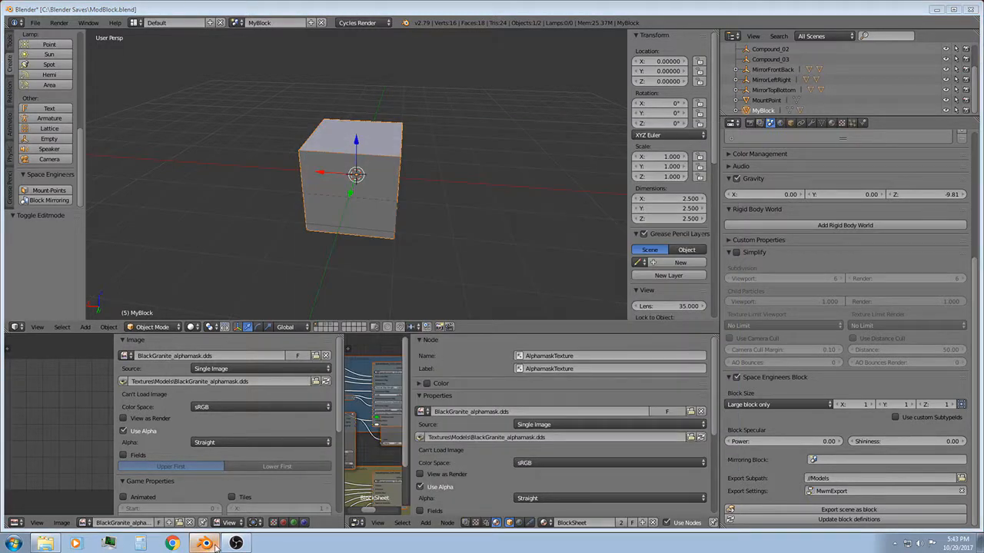
pyautogui.click(35, 22)
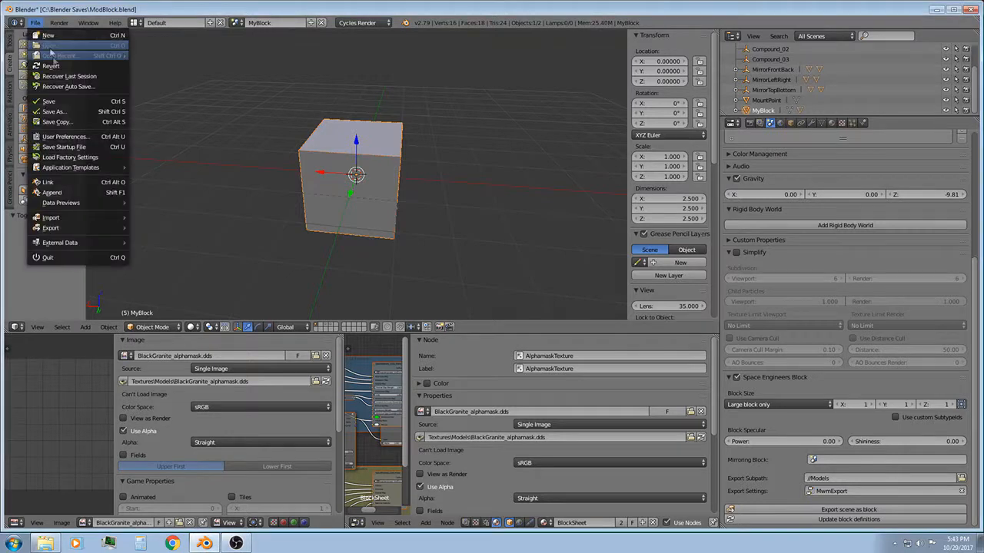
pyautogui.click(49, 102)
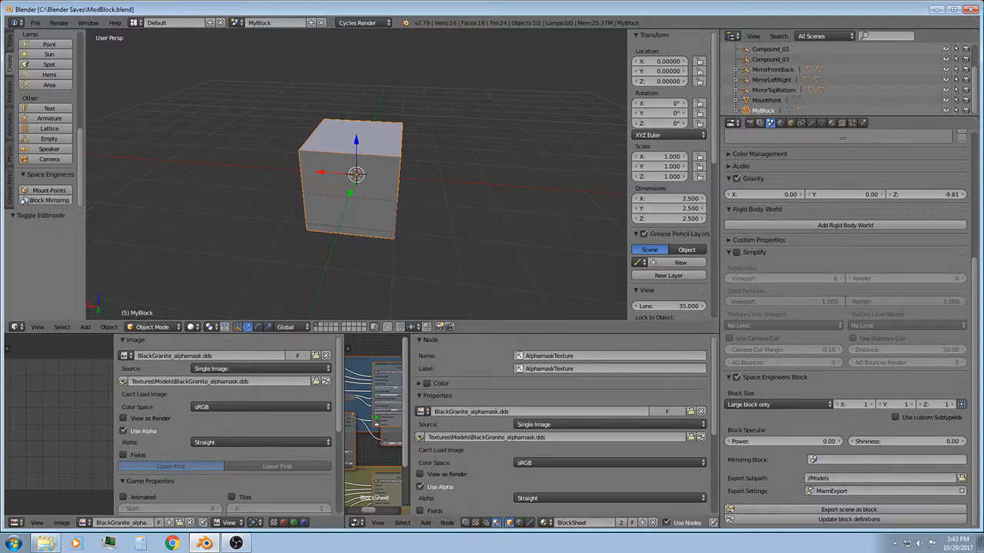
# Delete the five exported MyBlock_Large files from the Blender Saves Models folder
pyautogui.click(45, 543)
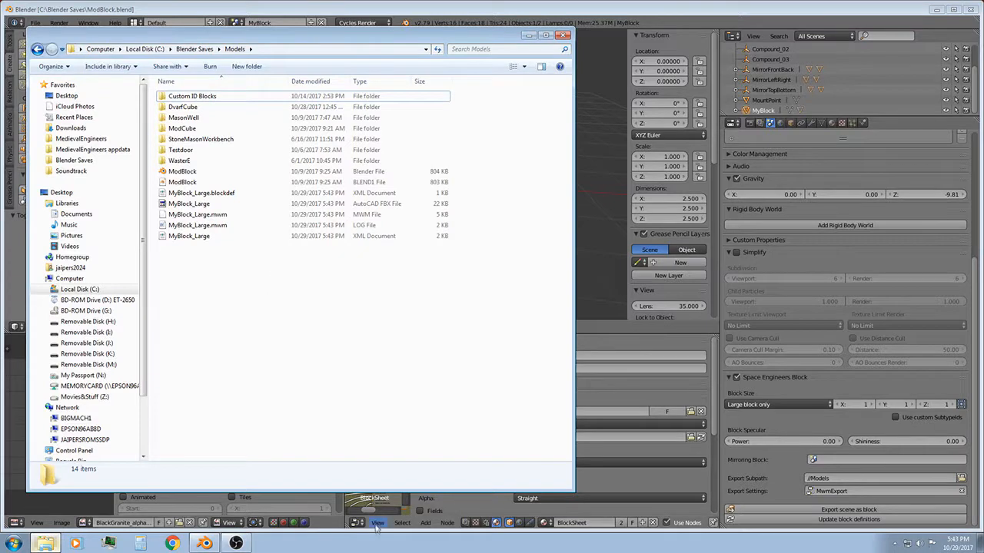
pyautogui.click(396, 543)
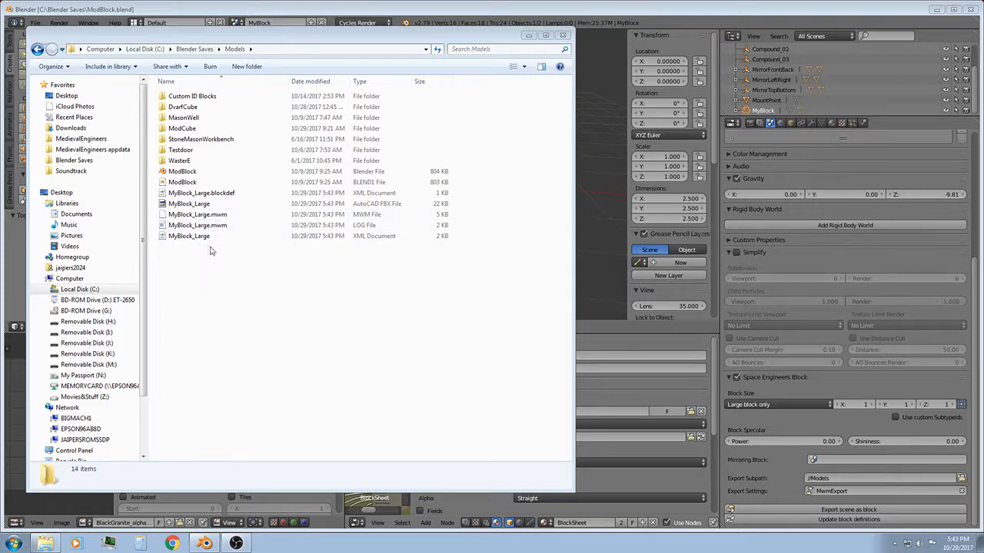
pyautogui.moveTo(223, 252); pyautogui.dragTo(305, 192)
pyautogui.rightClick(305, 193)
pyautogui.click(330, 324)
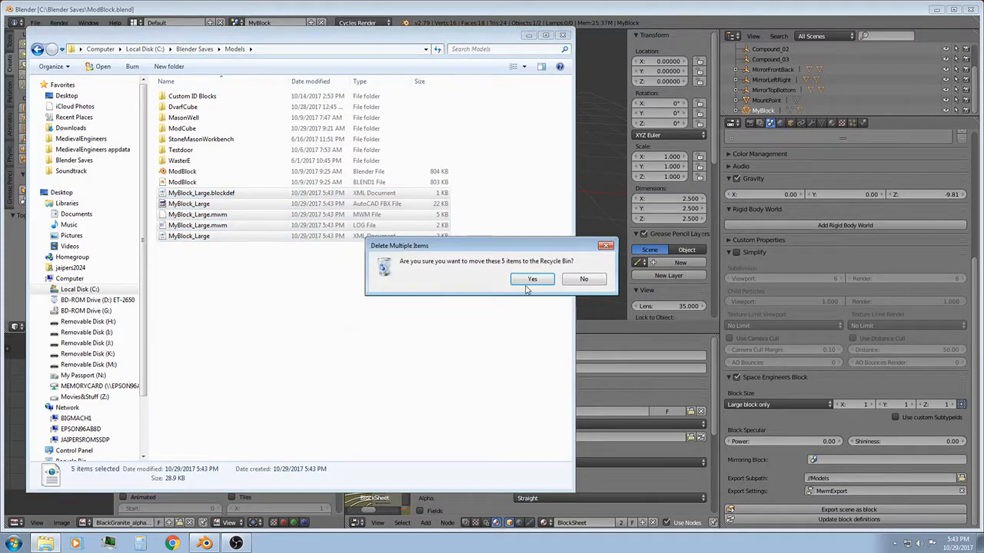
pyautogui.click(531, 280)
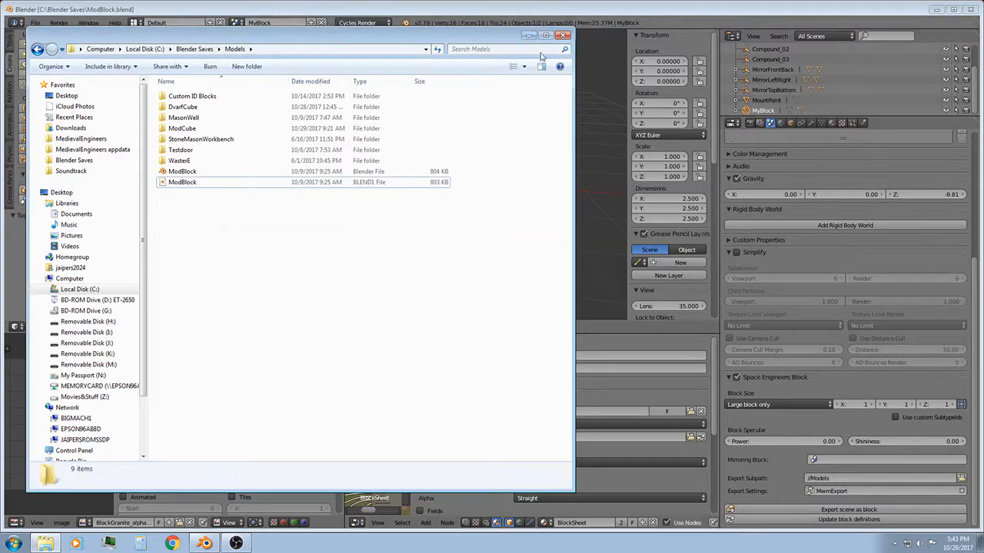
# Export the MyBlock scene as a block again and return to the Models folder
pyautogui.click(528, 35)
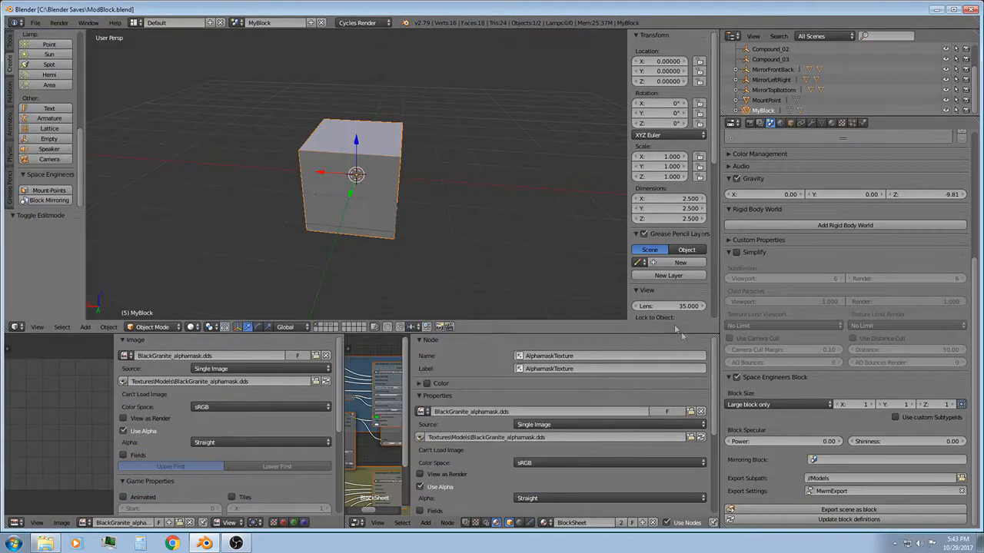
pyautogui.click(840, 509)
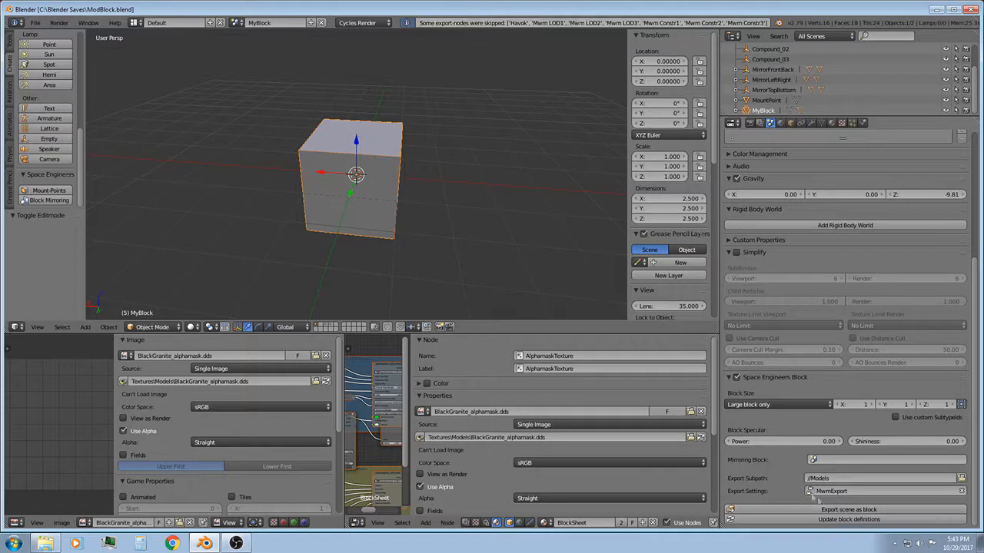
pyautogui.click(45, 544)
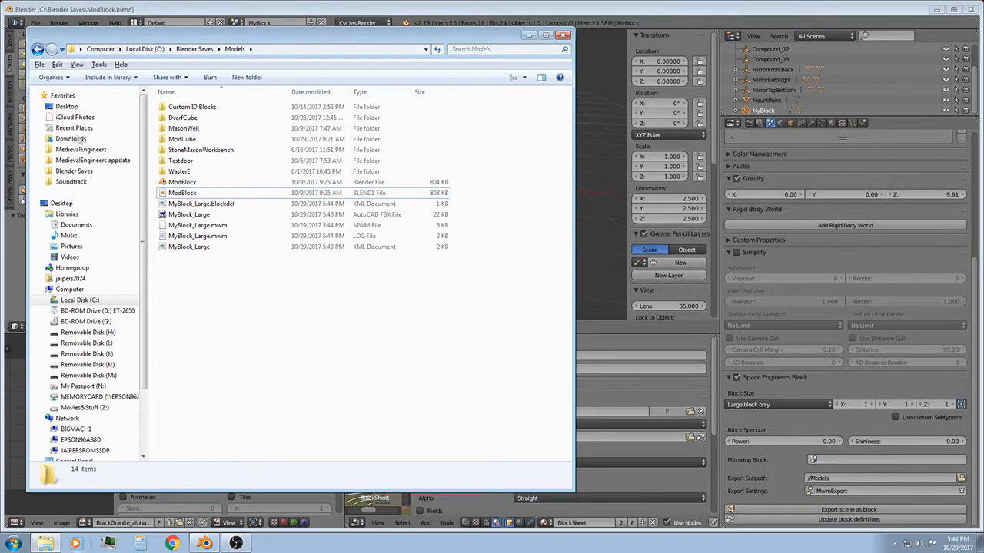
# Create a new folder named MyBlock inside the Blender Saves Models folder
pyautogui.rightClick(281, 273)
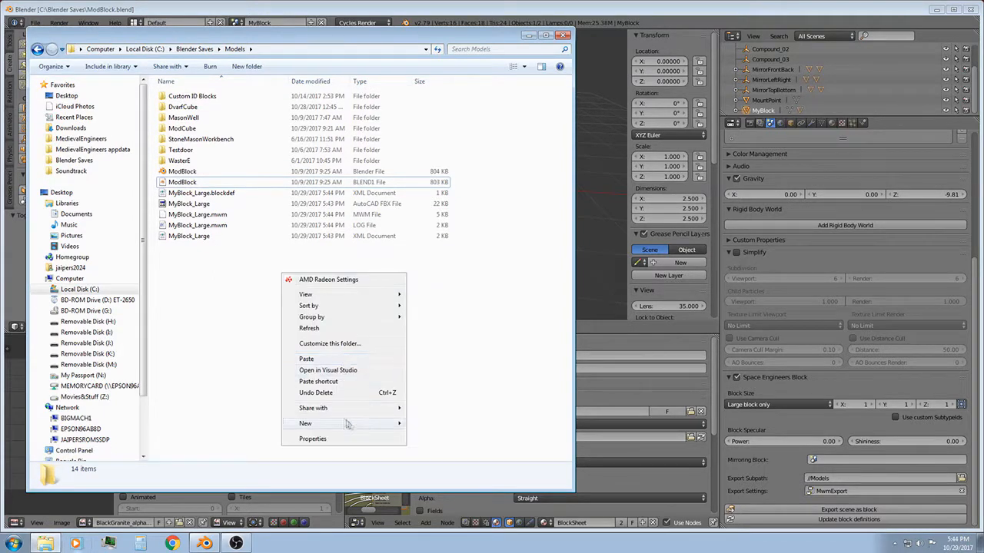
pyautogui.moveTo(400, 427)
pyautogui.click(457, 276)
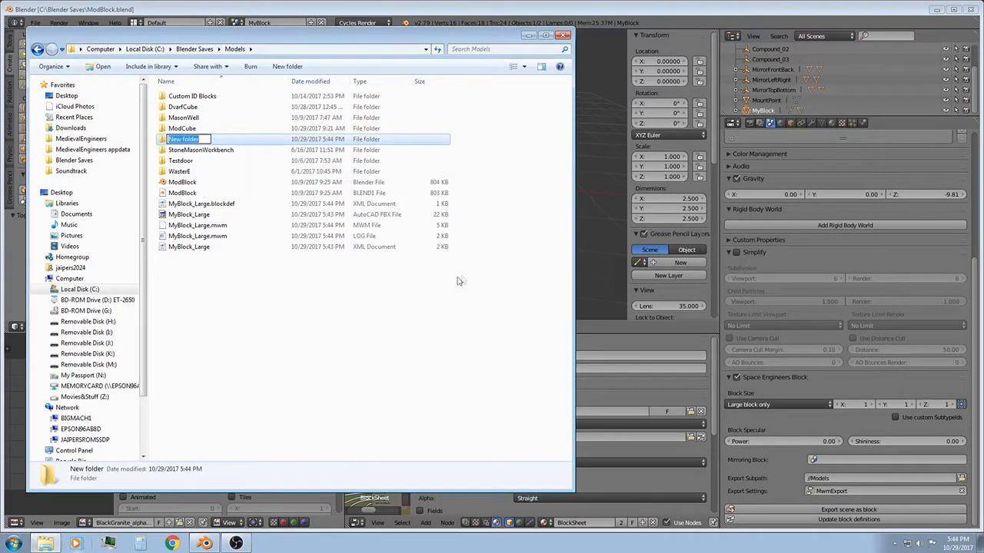
pyautogui.write('MyBlock')
pyautogui.press('Return')
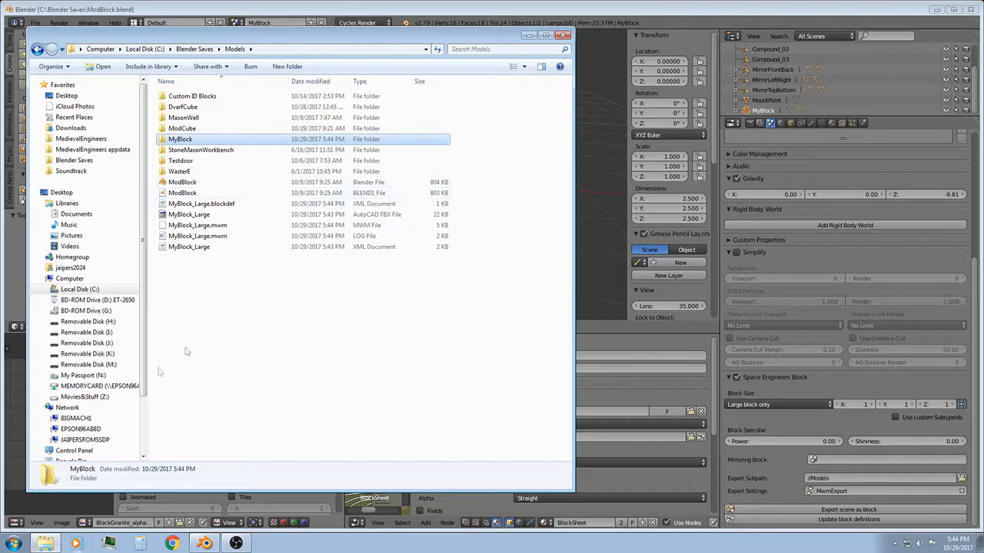
# Move the five exported MyBlock_Large files from Models into its MyBlock subfolder
pyautogui.moveTo(244, 265); pyautogui.dragTo(282, 205)
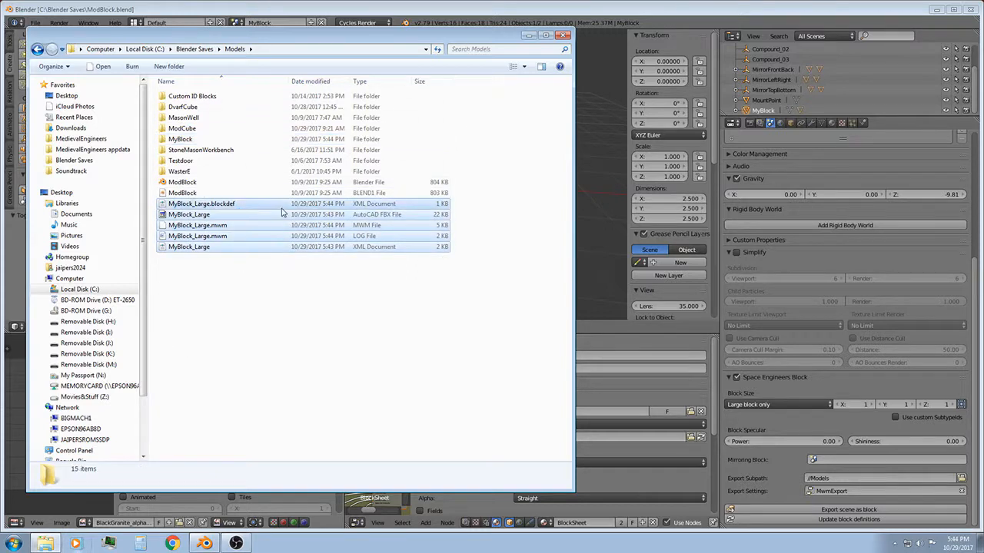
pyautogui.rightClick(282, 212)
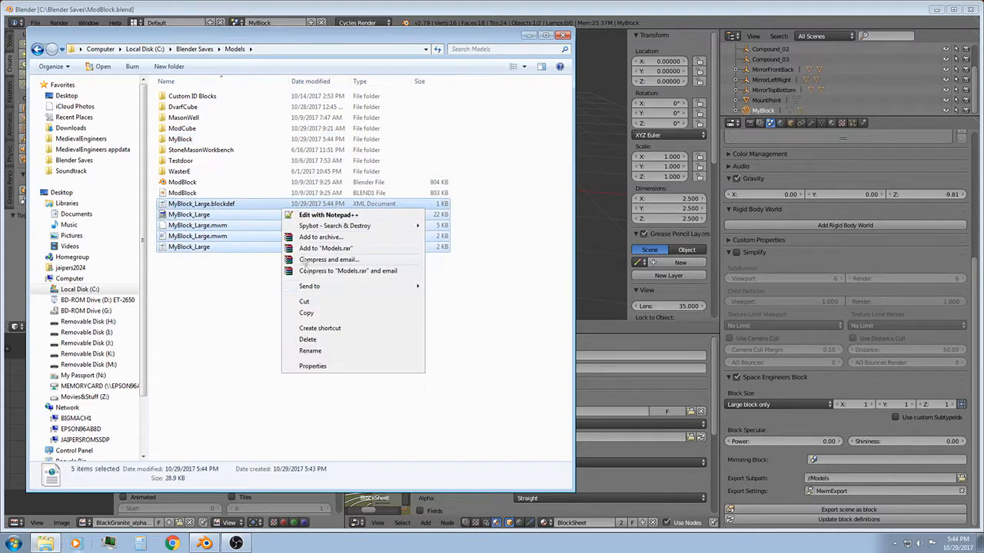
pyautogui.click(307, 313)
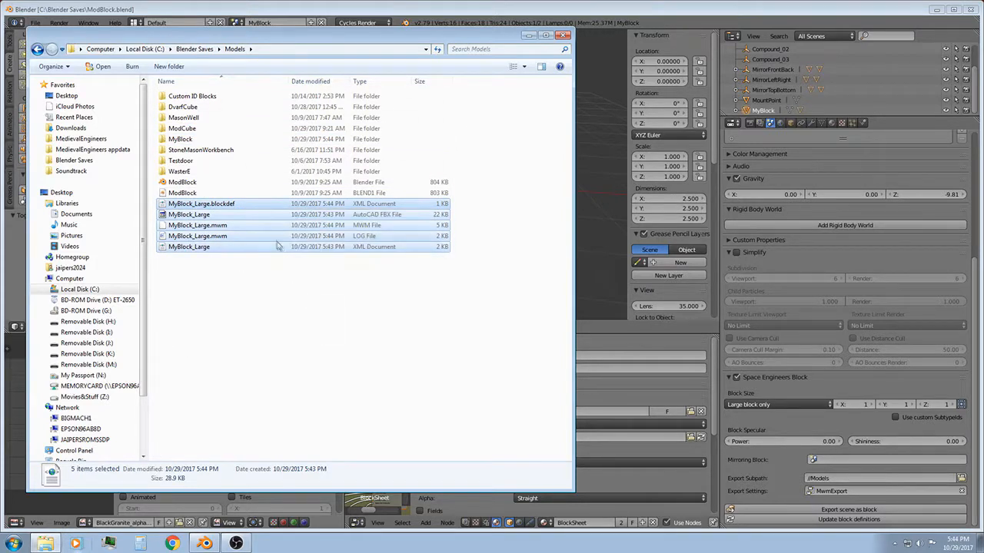
pyautogui.rightClick(229, 267)
pyautogui.click(213, 255)
pyautogui.moveTo(213, 255); pyautogui.dragTo(280, 203)
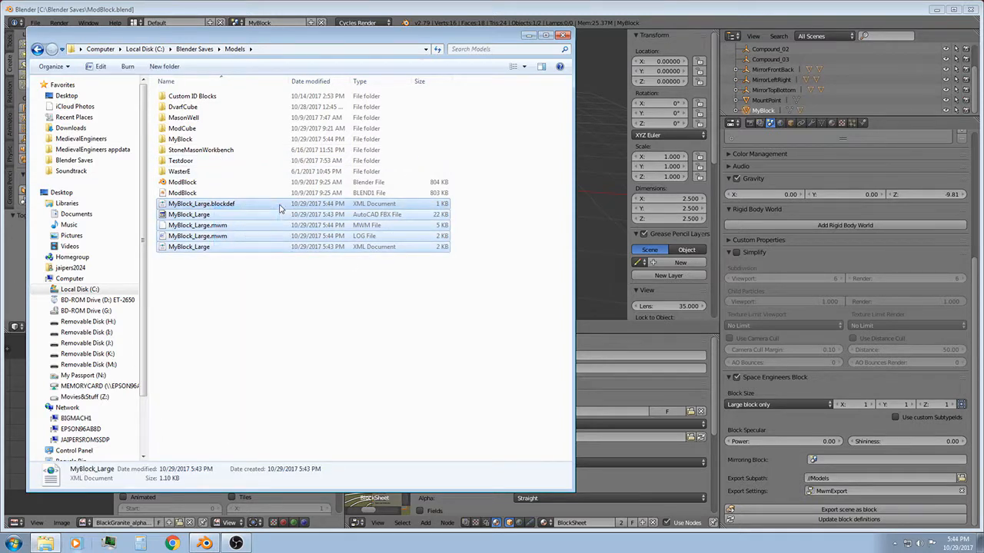
pyautogui.rightClick(295, 227)
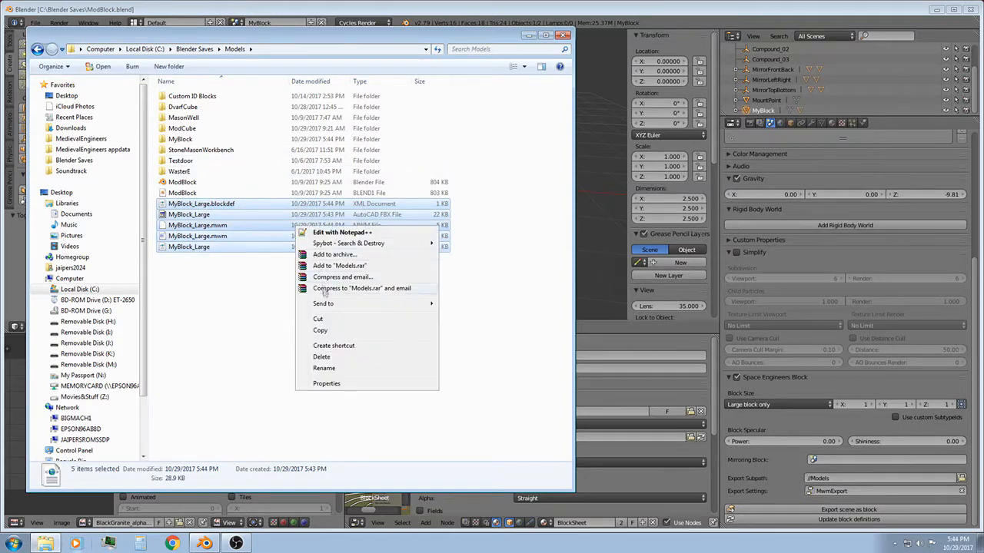
pyautogui.click(322, 318)
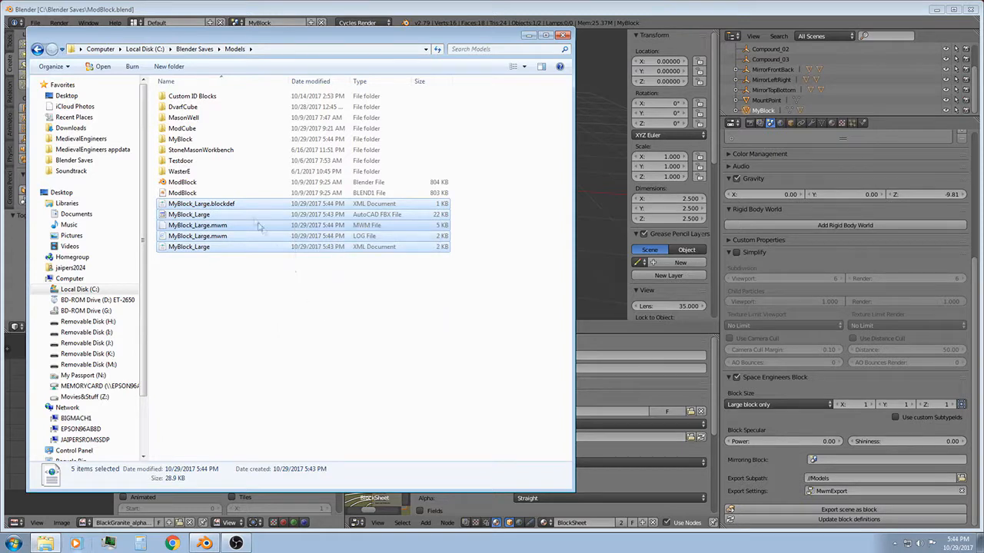
pyautogui.doubleClick(205, 139)
pyautogui.rightClick(218, 161)
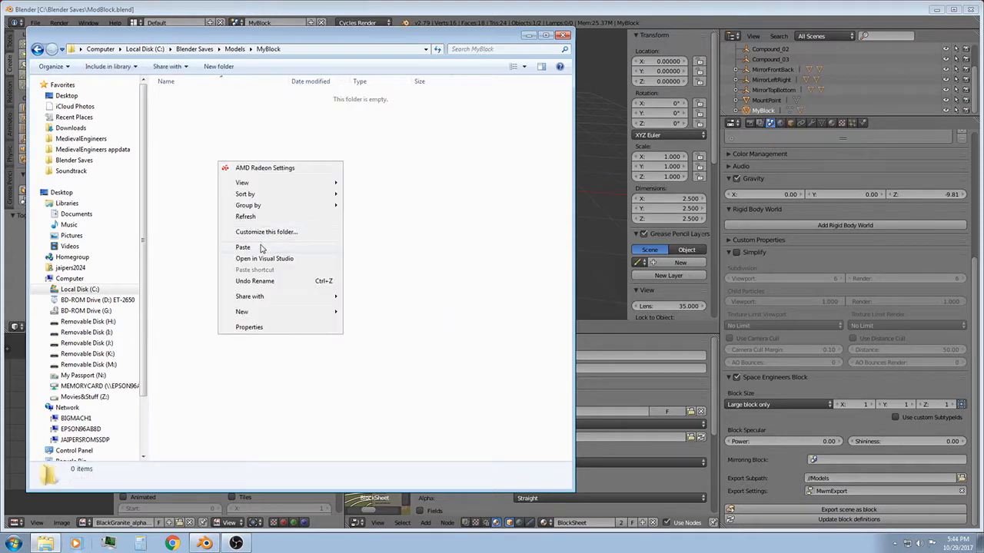
pyautogui.click(260, 248)
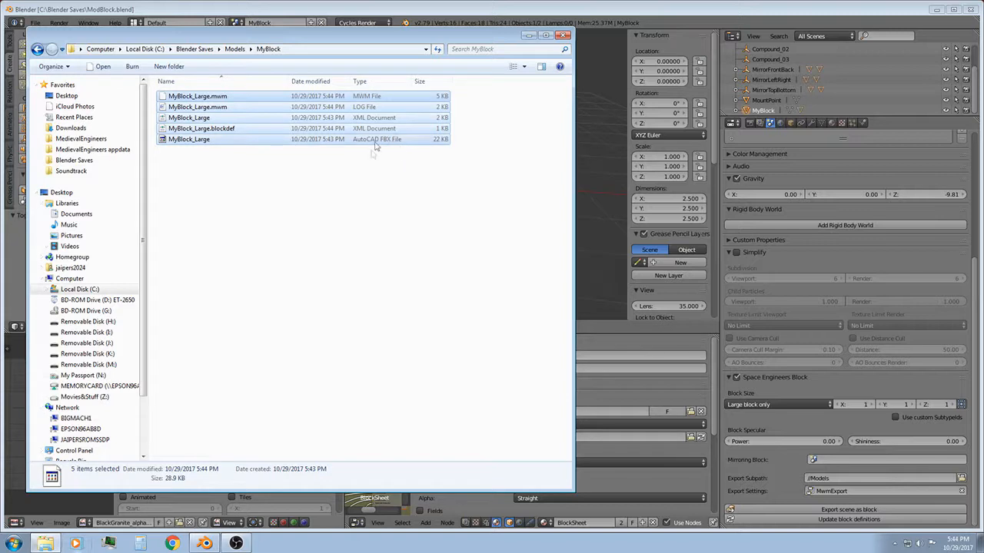
pyautogui.click(355, 192)
# Copy MyBlock_Large.mwm into the Models\Cubes folder of the MyBlock mod in the MedievalEngineers appdata Mods directory
pyautogui.click(384, 96)
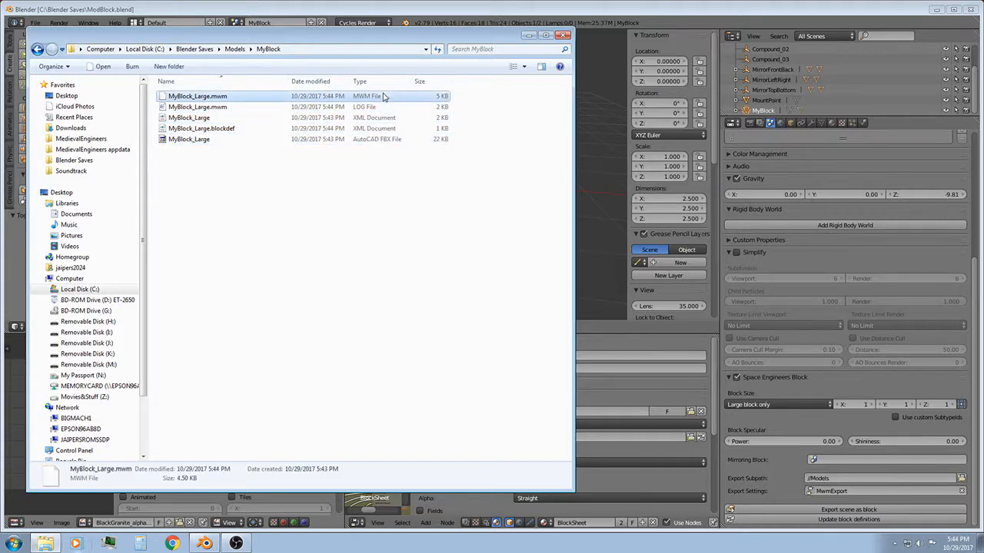
pyautogui.rightClick(384, 96)
pyautogui.click(422, 222)
pyautogui.press('alt')
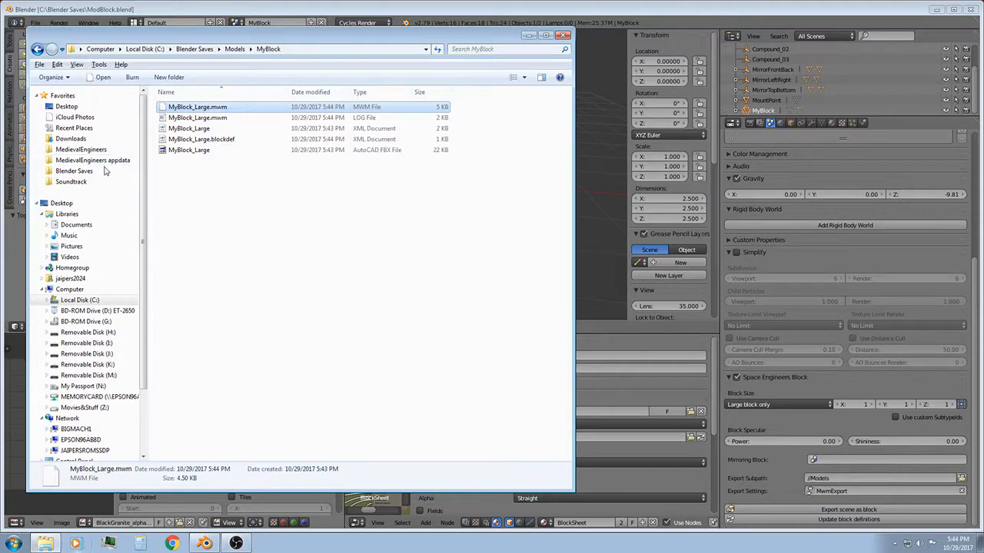
pyautogui.click(92, 149)
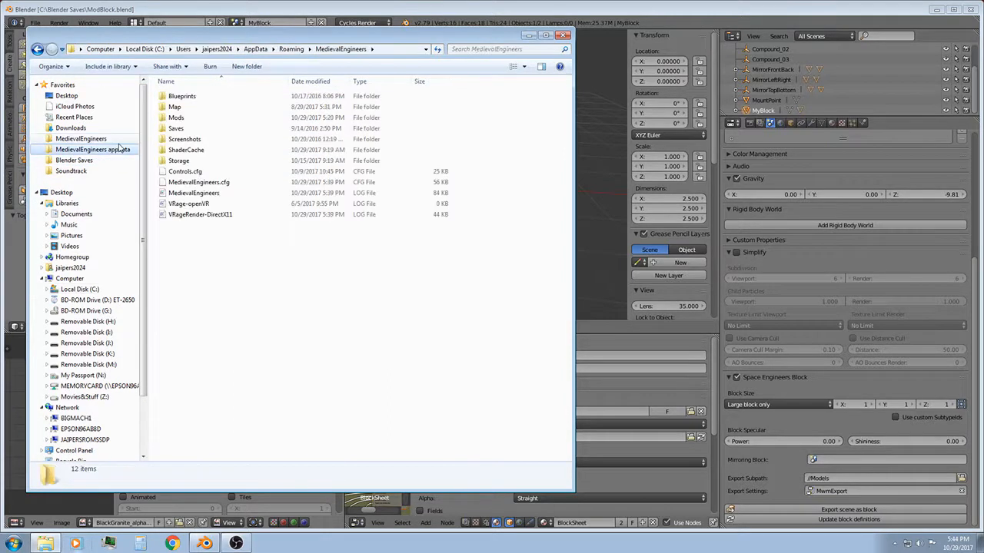
pyautogui.doubleClick(185, 117)
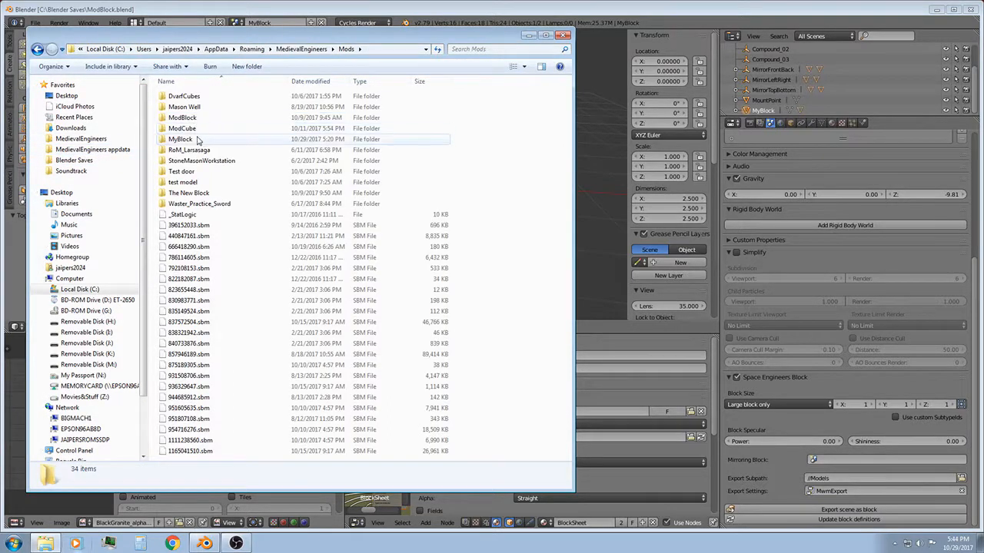
pyautogui.doubleClick(197, 140)
pyautogui.doubleClick(201, 107)
pyautogui.doubleClick(201, 97)
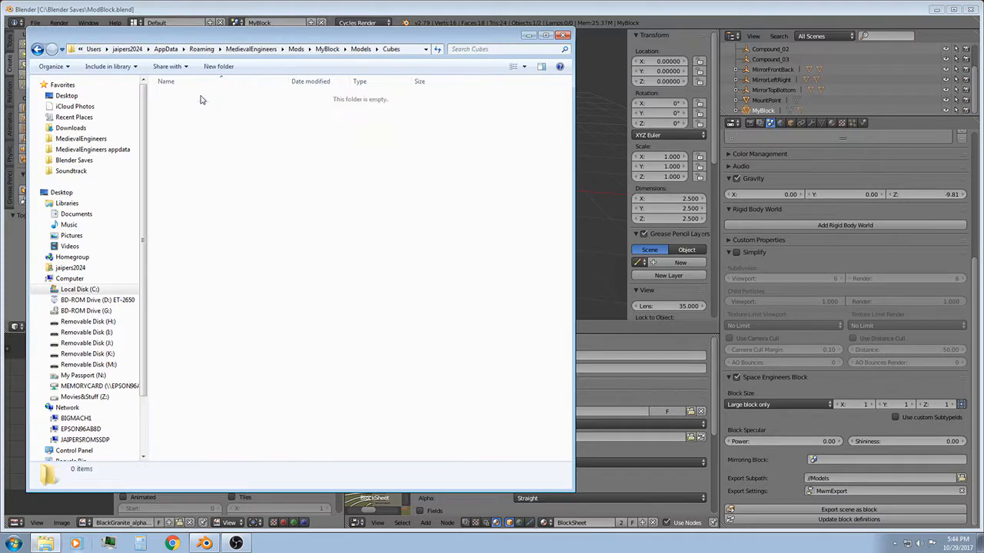
pyautogui.rightClick(213, 135)
pyautogui.click(254, 218)
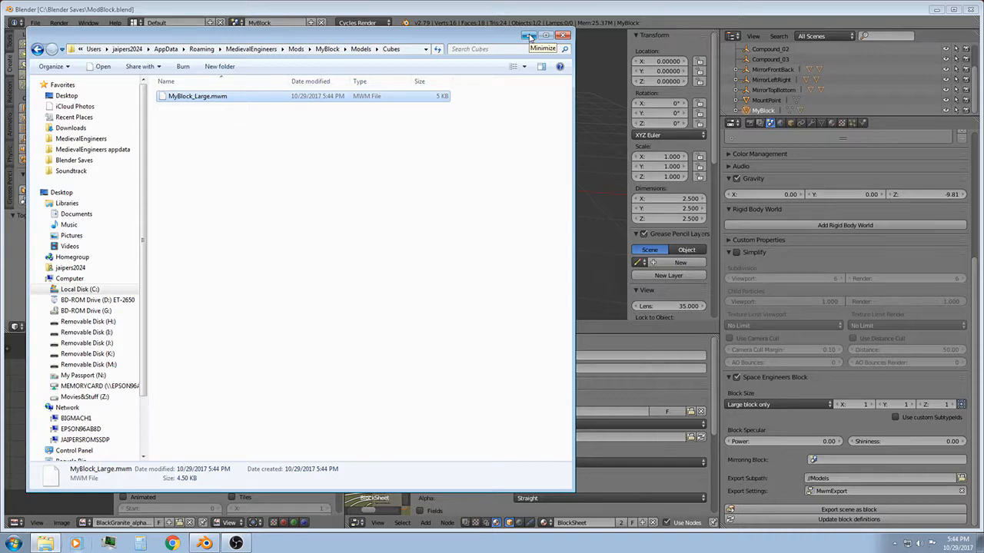
# Minimize the Cubes folder window and close Blender
pyautogui.press('alt')
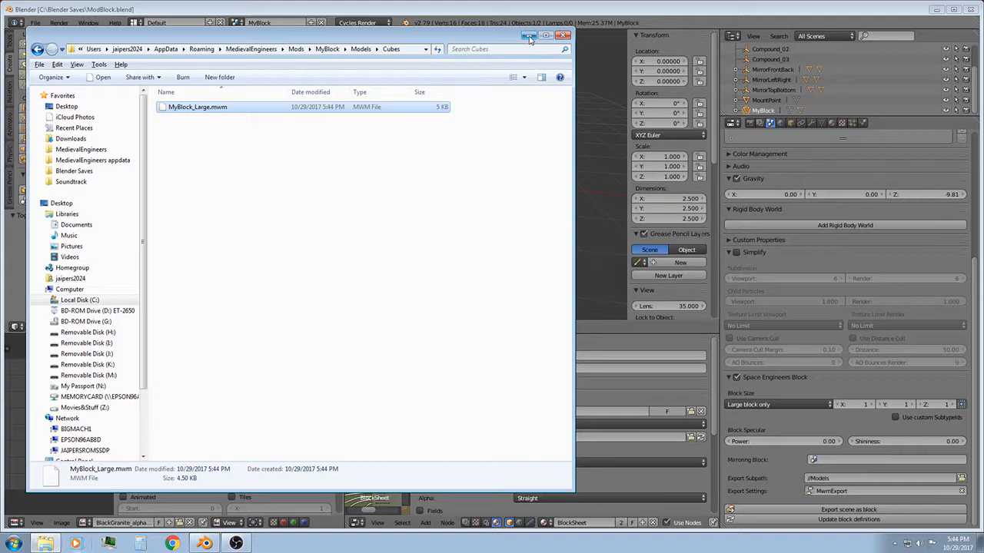
pyautogui.click(528, 36)
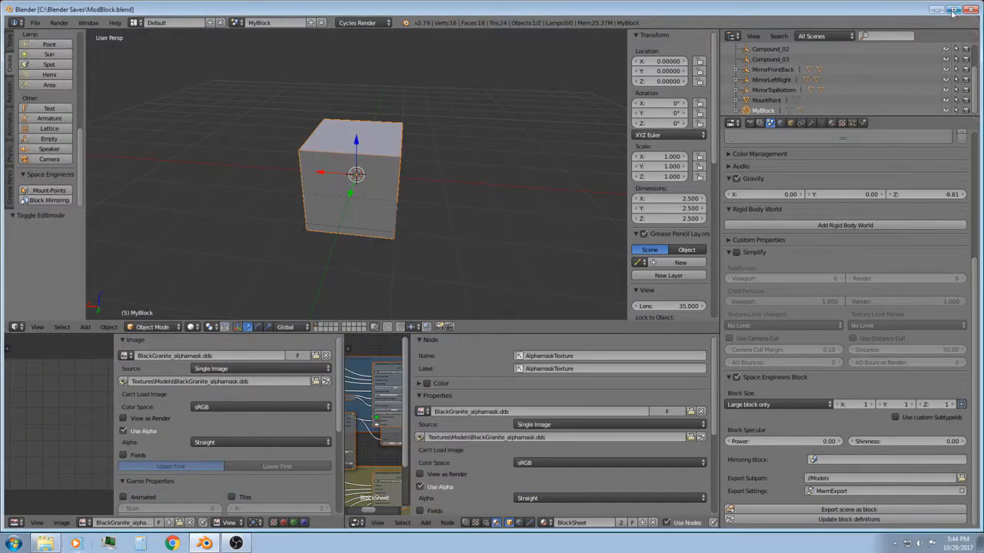
pyautogui.click(966, 17)
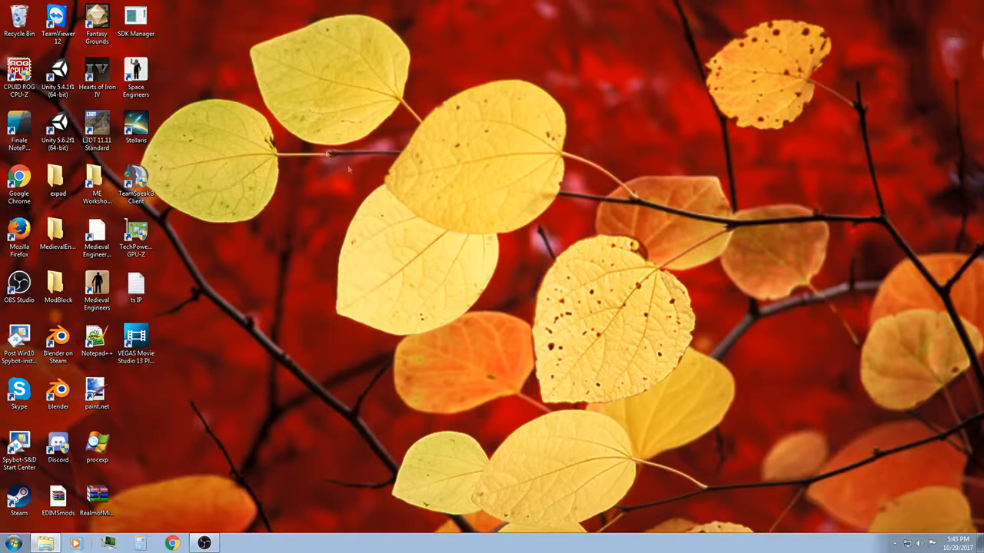
# Launch Medieval Engineers from the desktop and load a saved world
pyautogui.doubleClick(111, 287)
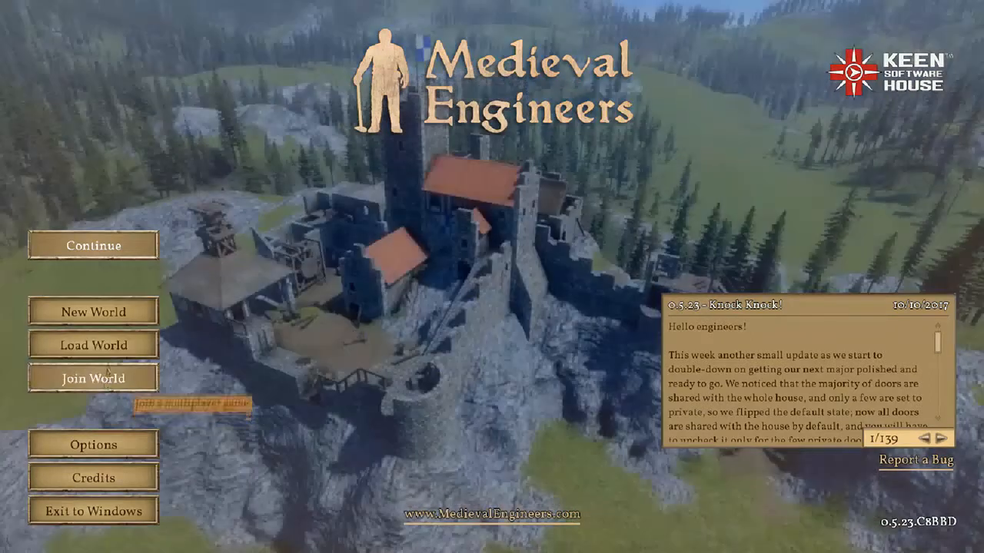
pyautogui.click(98, 345)
pyautogui.doubleClick(363, 169)
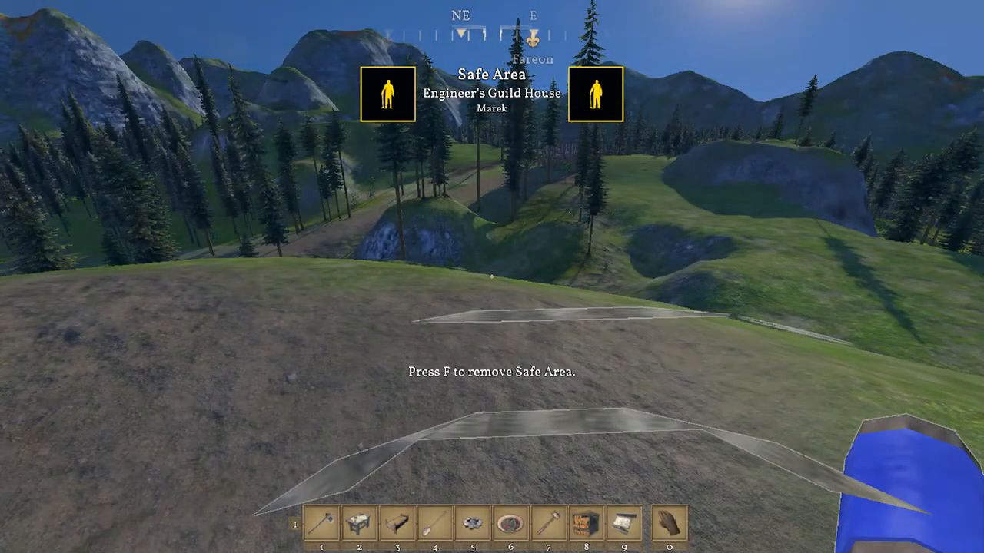
# Assign MyBlock to toolbar slot 4 in the game's toolbar configuration
pyautogui.press('g')
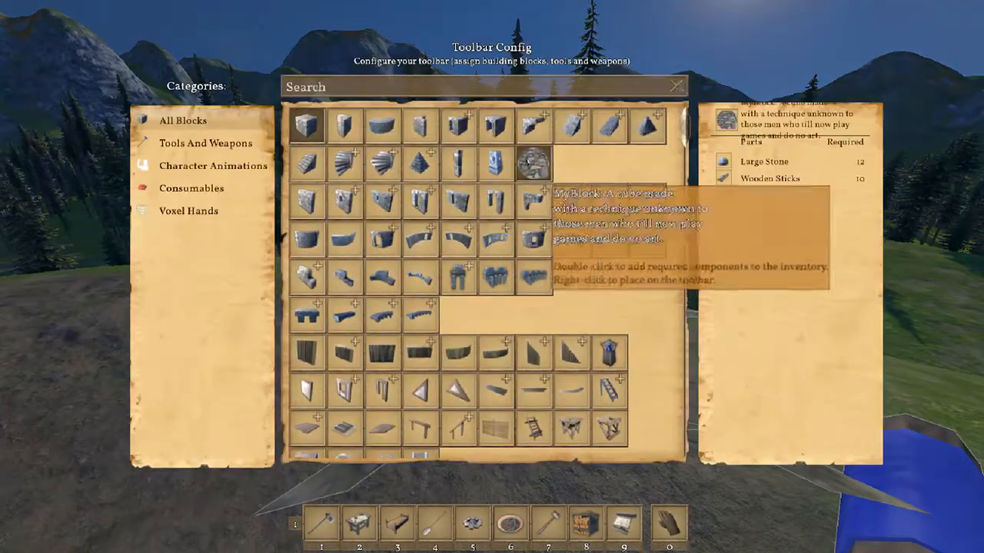
pyautogui.moveTo(531, 156); pyautogui.dragTo(434, 522)
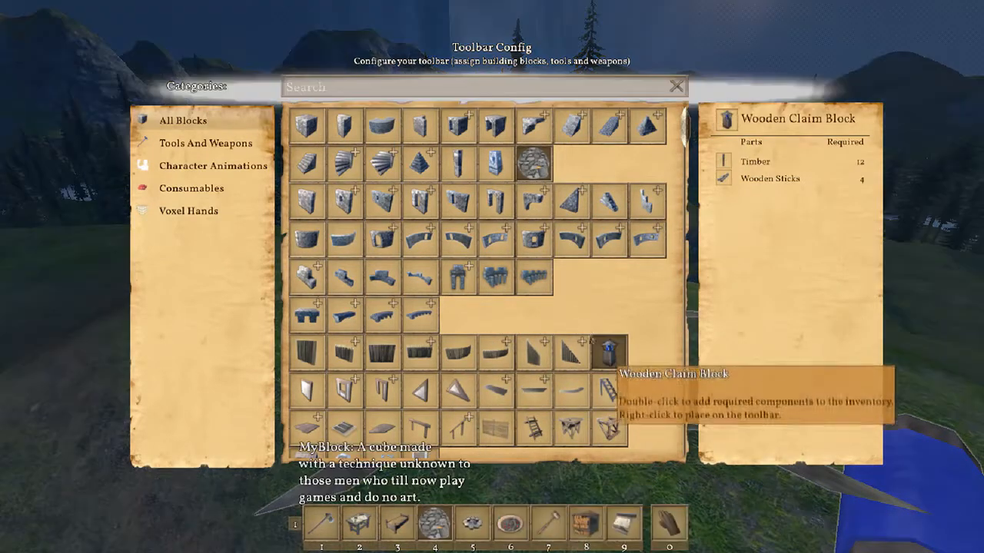
pyautogui.press('g')
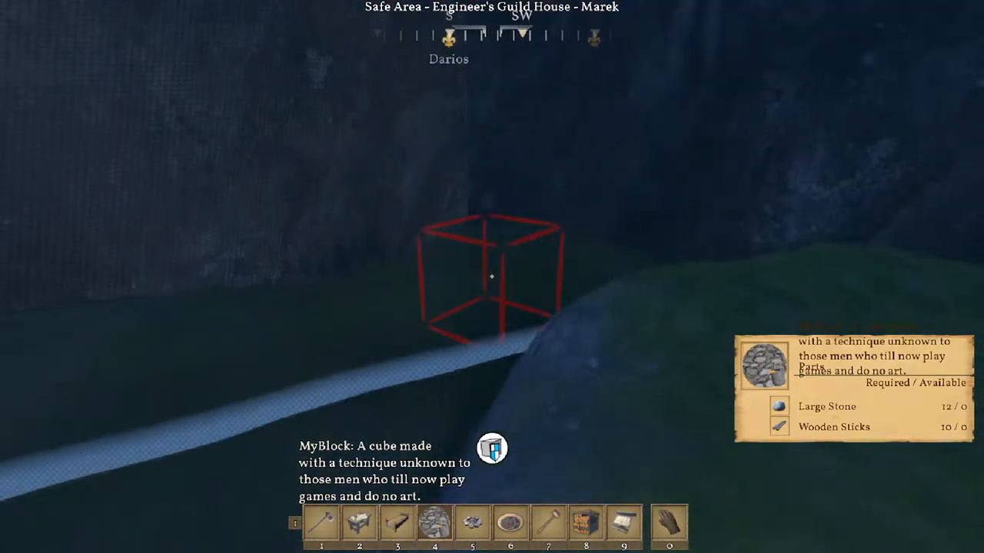
# Fly around the placed MyBlock in flying mode to examine its size in the world
pyautogui.press('x')
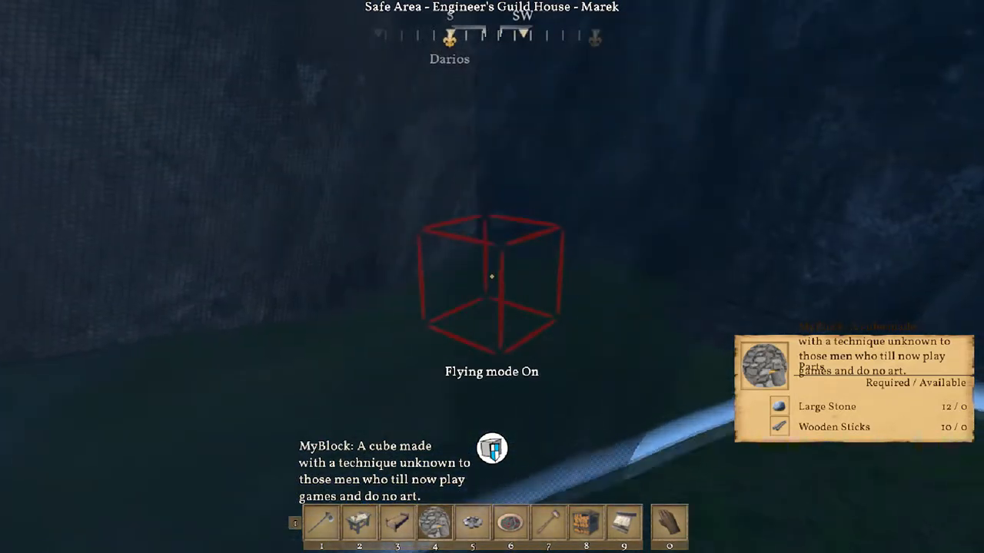
pyautogui.press('x')
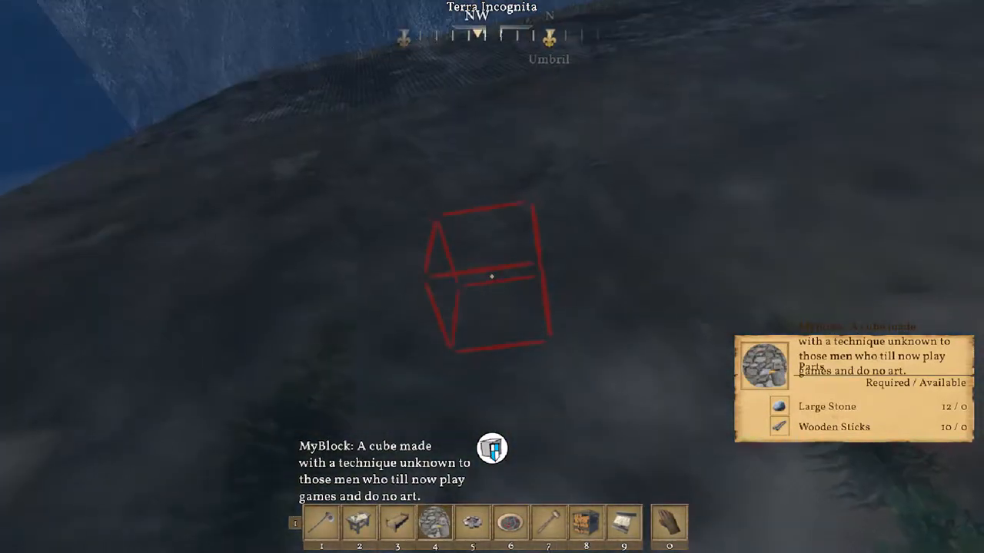
pyautogui.press('z')
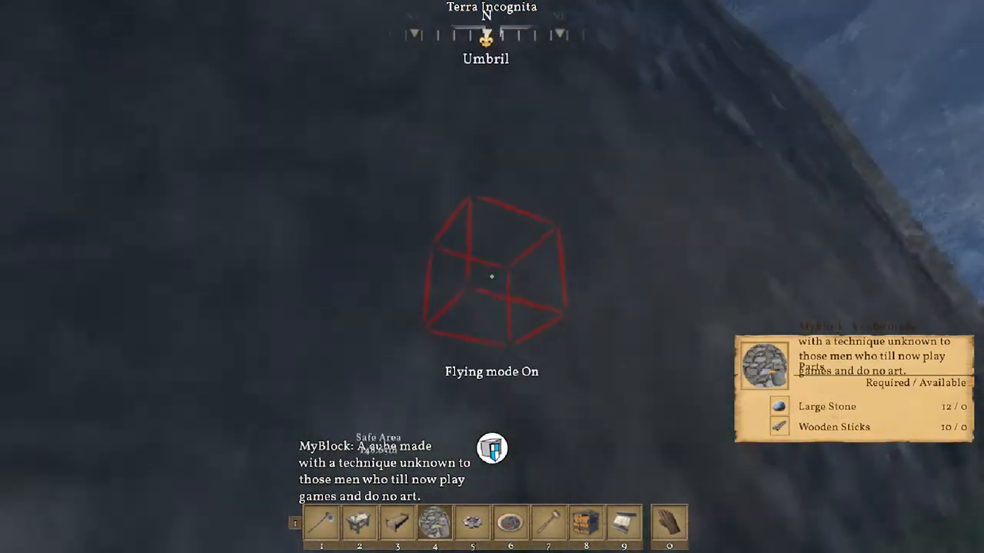
pyautogui.press('w')
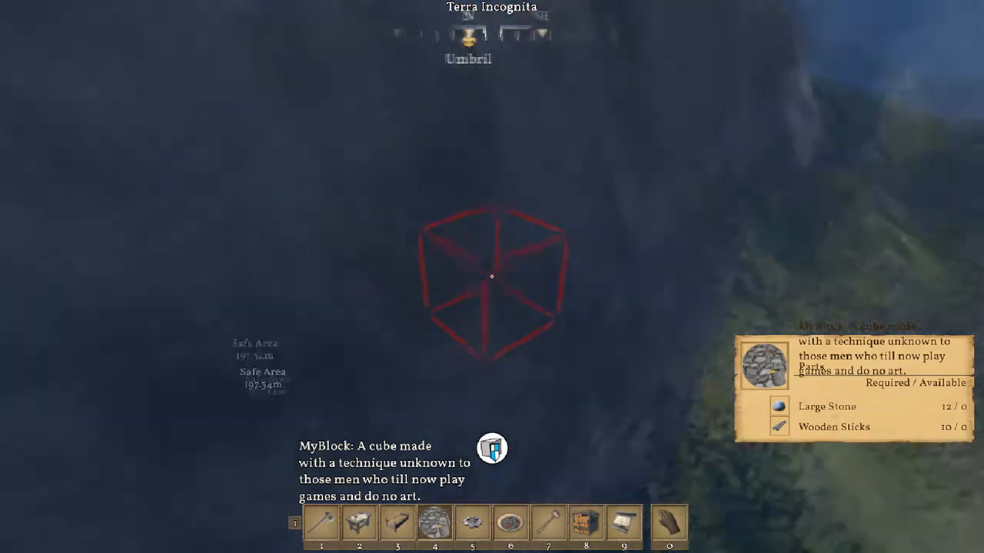
pyautogui.click(492, 277)
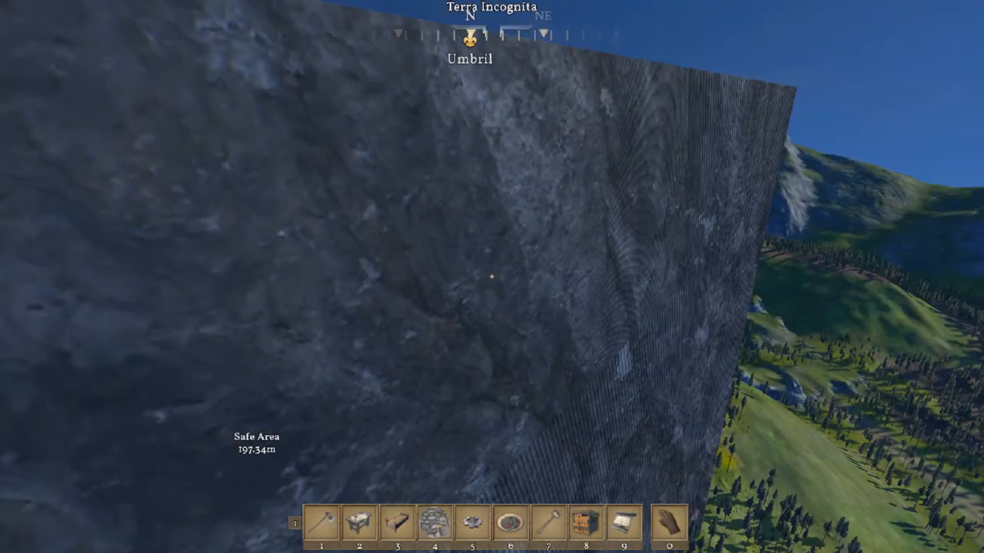
# Leave the world and exit Medieval Engineers to Windows
pyautogui.press('Escape')
pyautogui.click(127, 512)
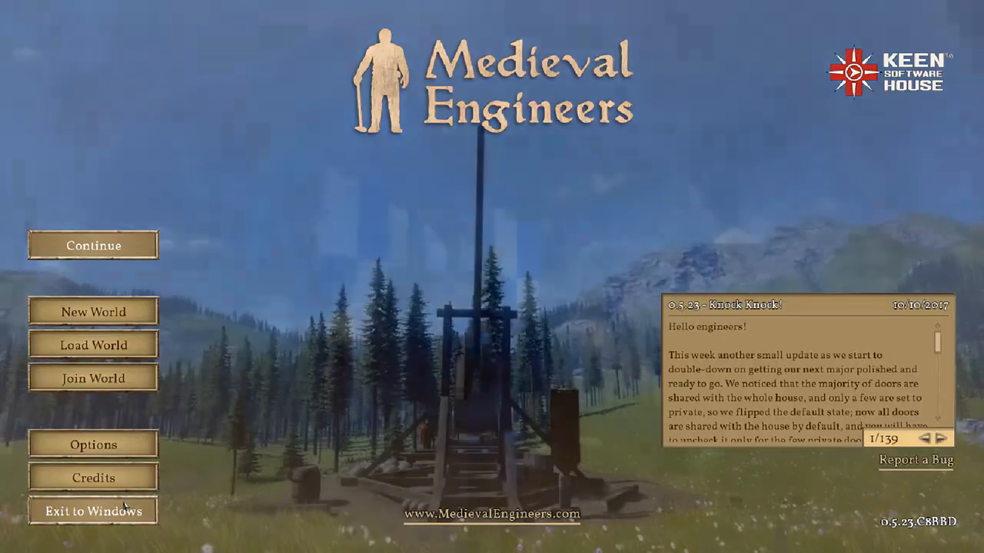
pyautogui.click(124, 508)
pyautogui.click(400, 321)
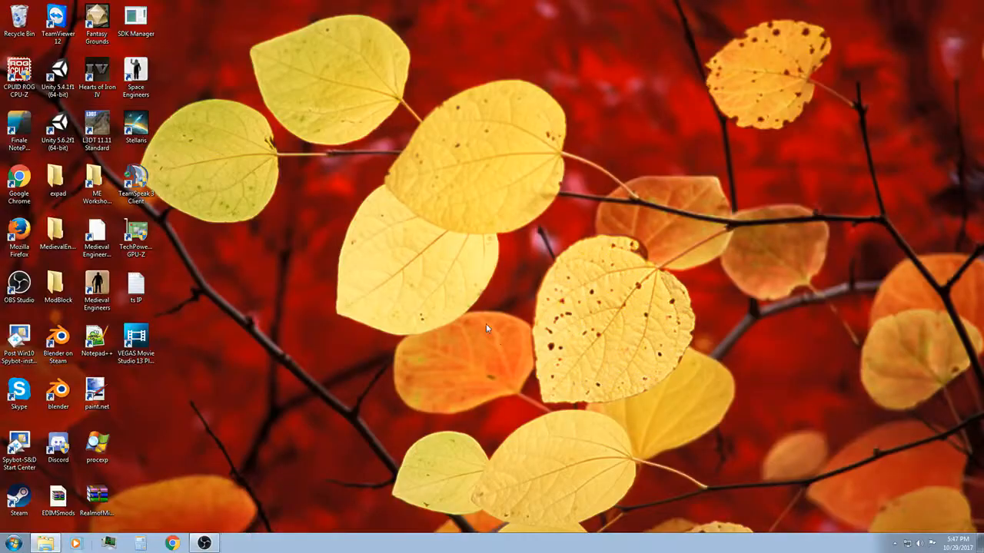
# Start Blender and reopen the recent ModBlock.blend file
pyautogui.doubleClick(71, 394)
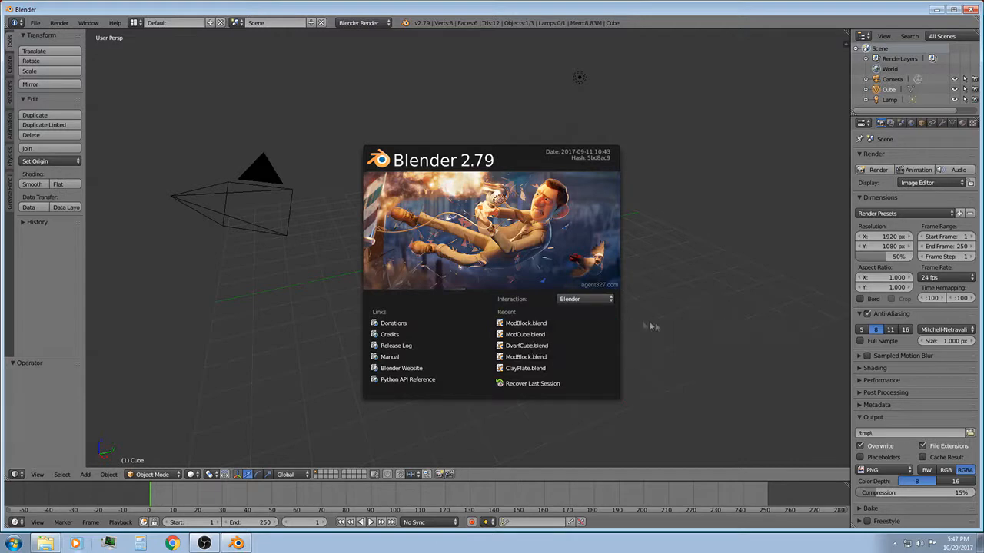
pyautogui.click(538, 324)
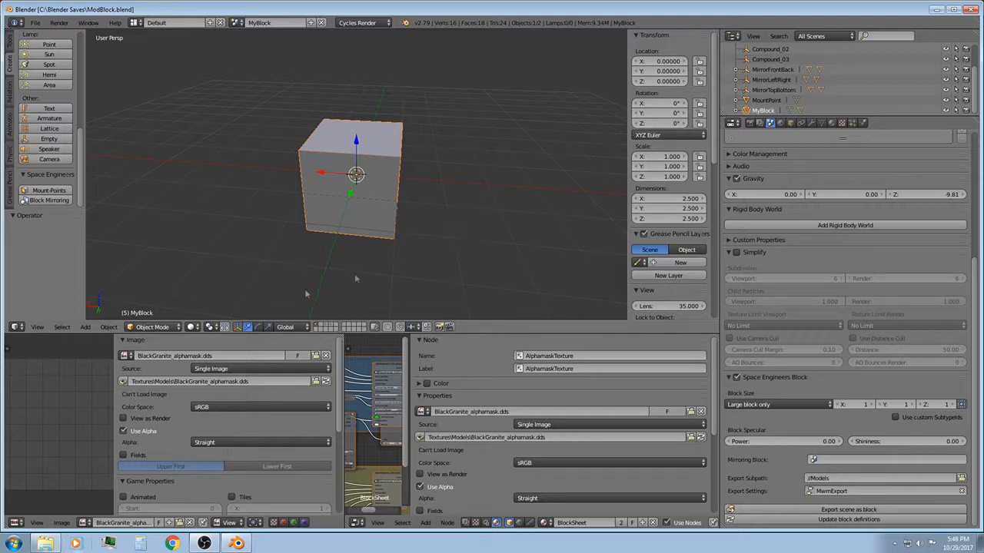
# Set the MyBlock object's scale to 0.01 on X, Y and Z and save the Blender file
pyautogui.click(672, 156)
pyautogui.press('Tab')
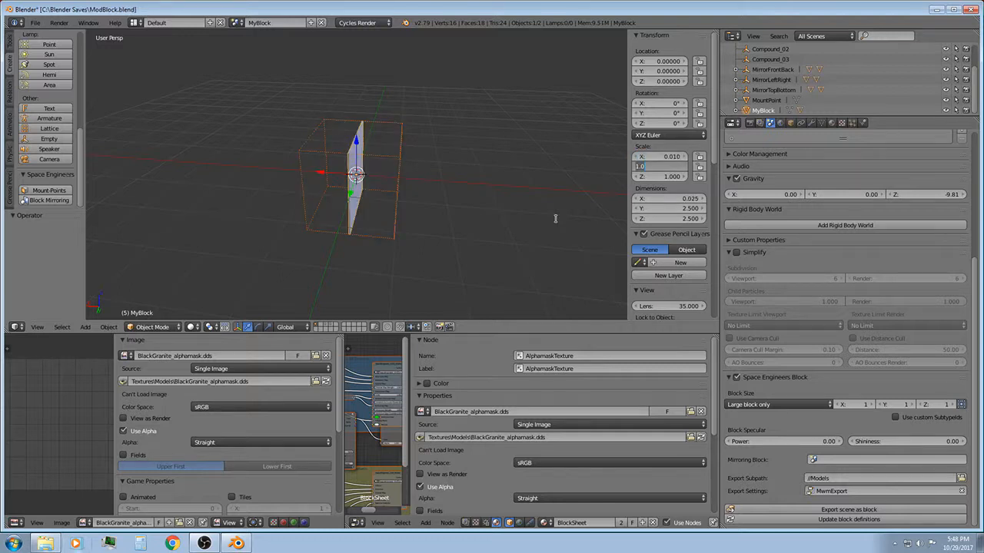
pyautogui.write('0')
pyautogui.press('Tab')
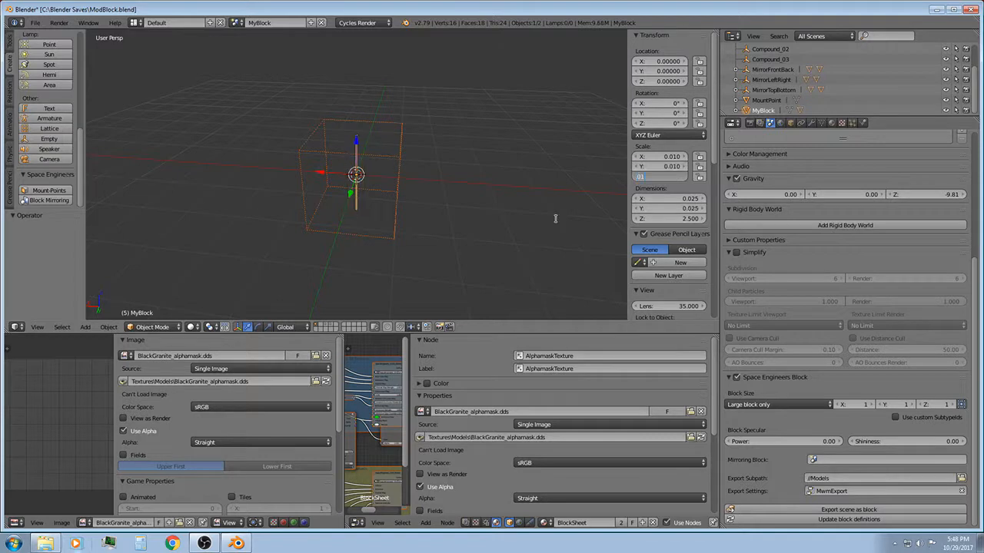
pyautogui.press('Return')
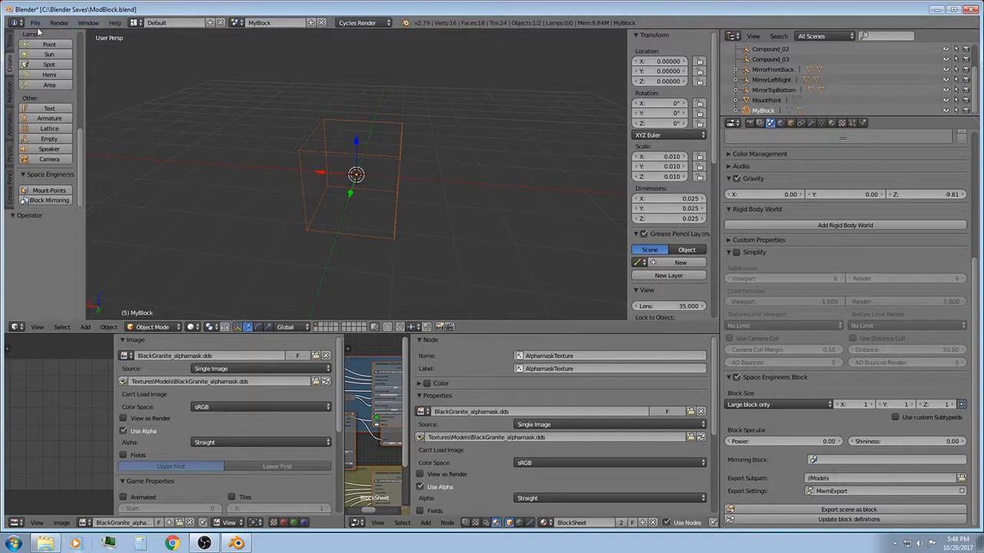
pyautogui.click(35, 22)
pyautogui.click(51, 106)
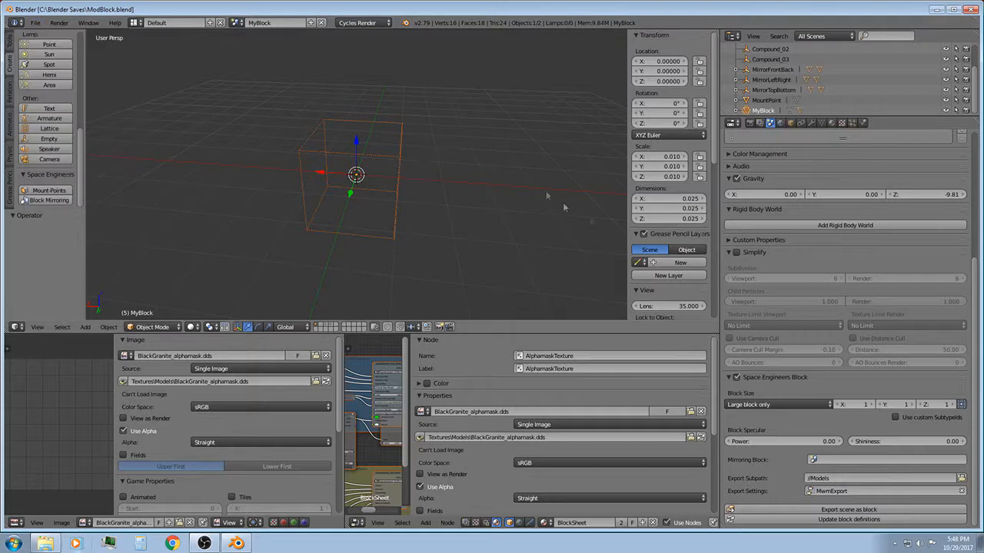
# Export the MyBlock scene as a block and close Blender
pyautogui.click(816, 510)
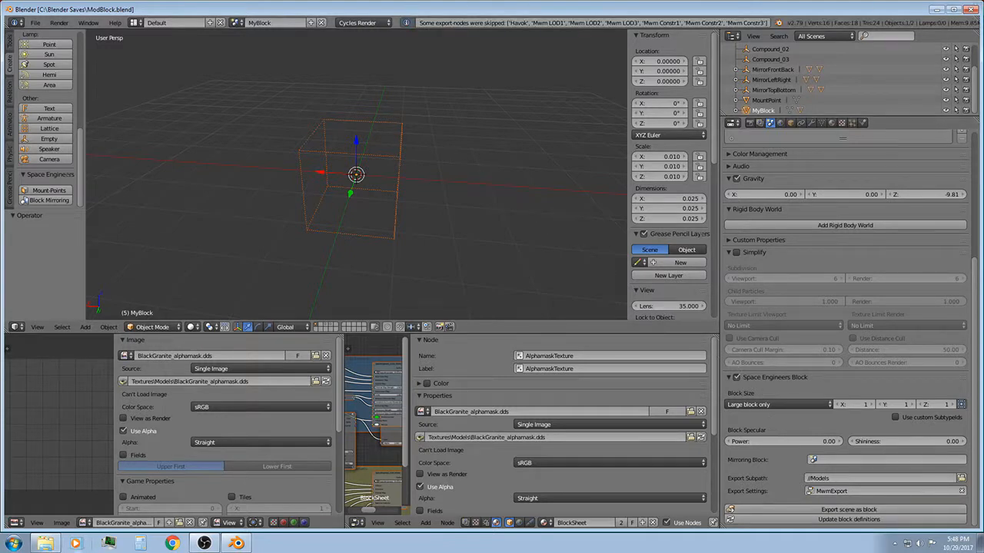
pyautogui.click(969, 10)
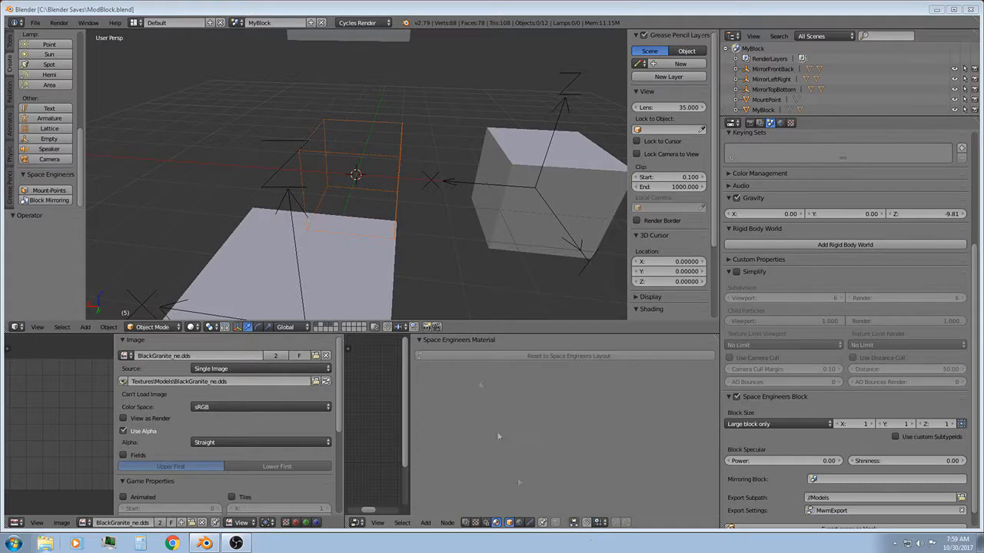
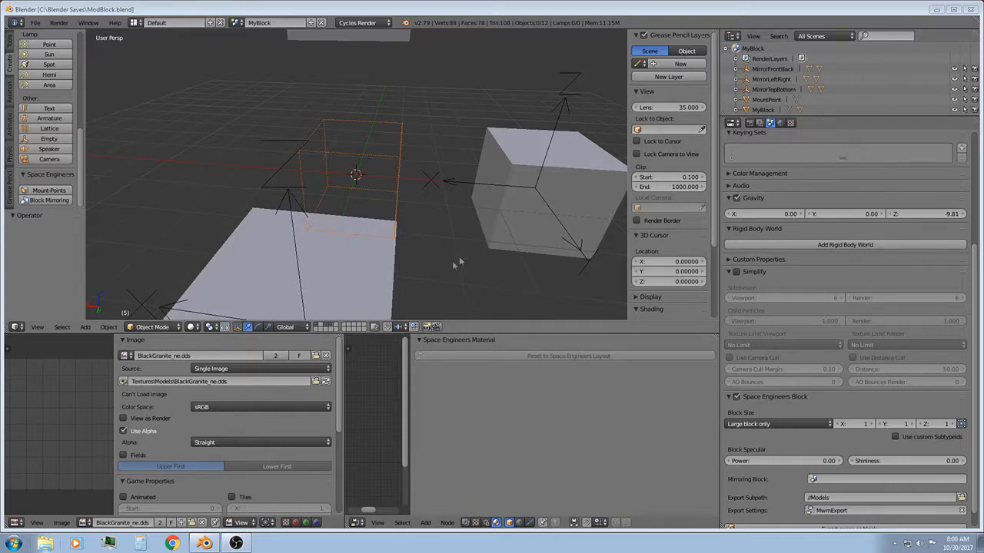
# Show only the layer with the MyBlock object and add three plain-axes empties at the origin
pyautogui.click(318, 324)
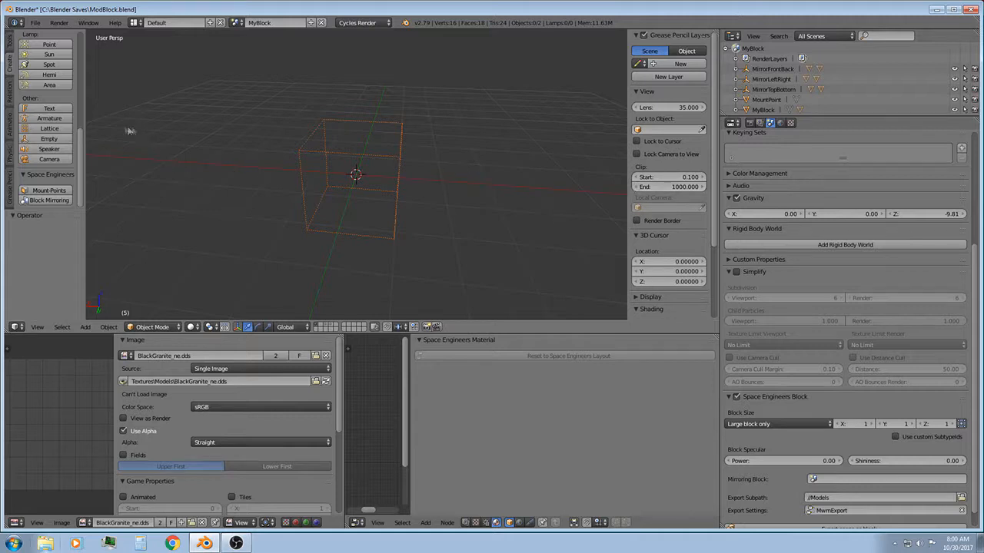
pyautogui.click(42, 139)
pyautogui.click(46, 139)
pyautogui.click(46, 139)
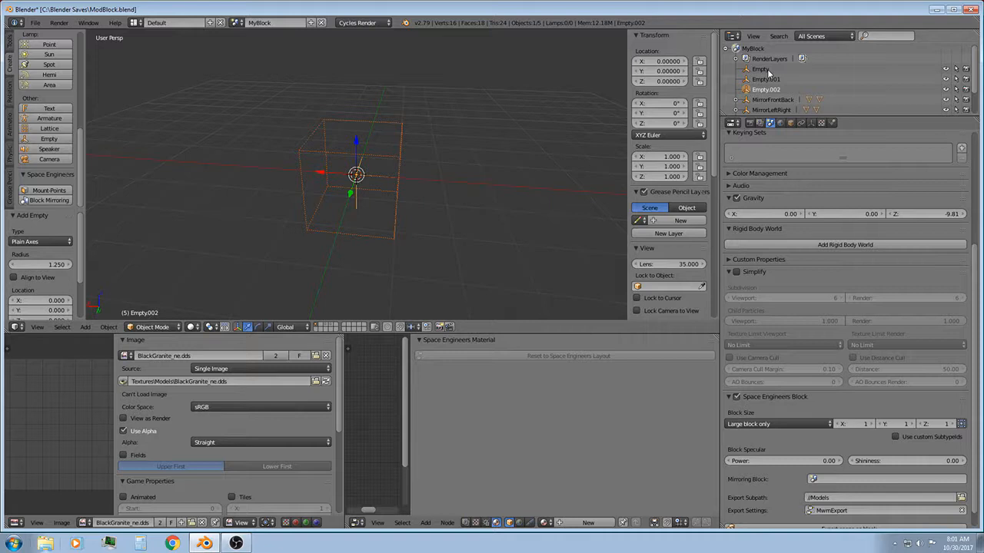
# Rename the three new empties Compound_01, Compound_02 and Compound_03
pyautogui.doubleClick(763, 69)
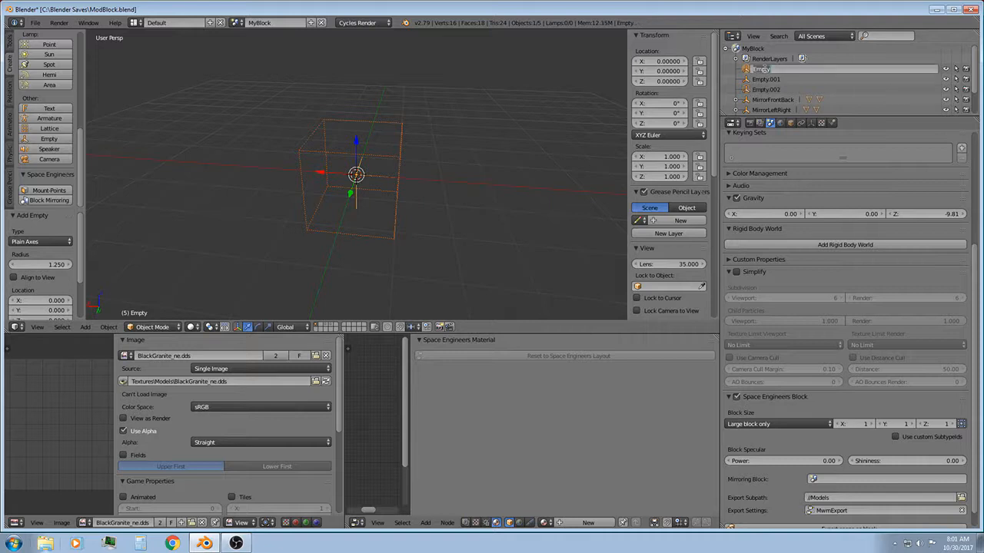
pyautogui.press('BackSpace')
pyautogui.doubleClick(770, 80)
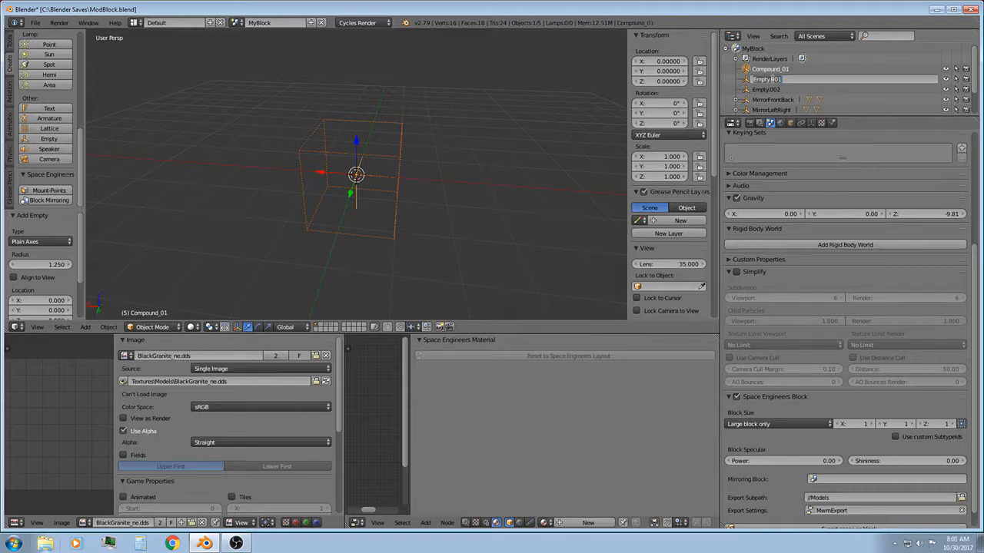
pyautogui.write('Compound_02')
pyautogui.press('Return')
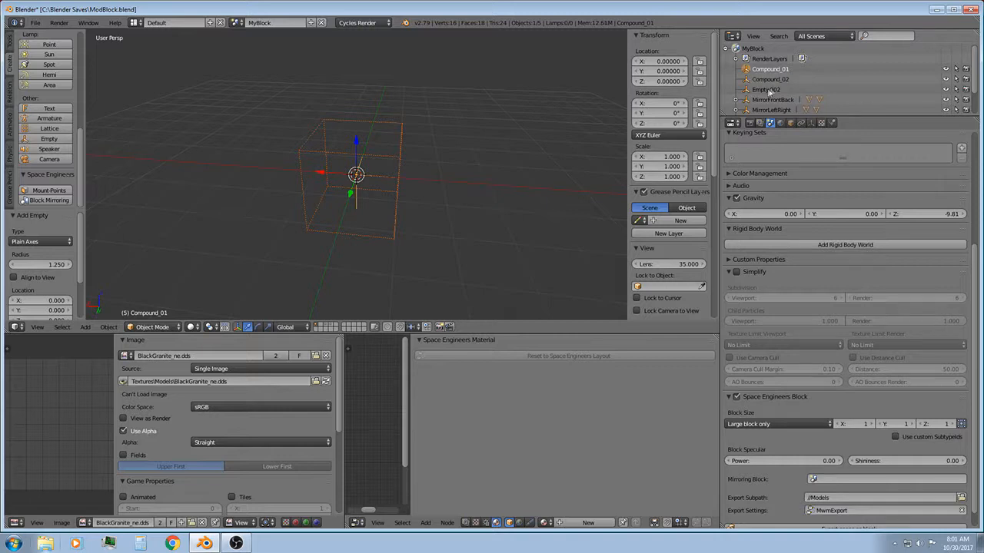
pyautogui.doubleClick(769, 89)
pyautogui.press('BackSpace')
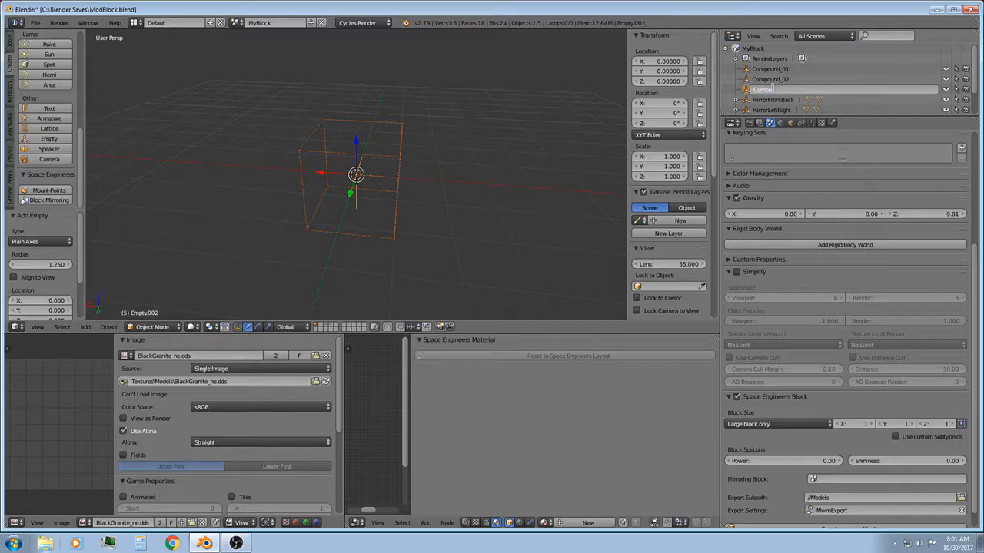
pyautogui.write('Compund_03')
pyautogui.press('Return')
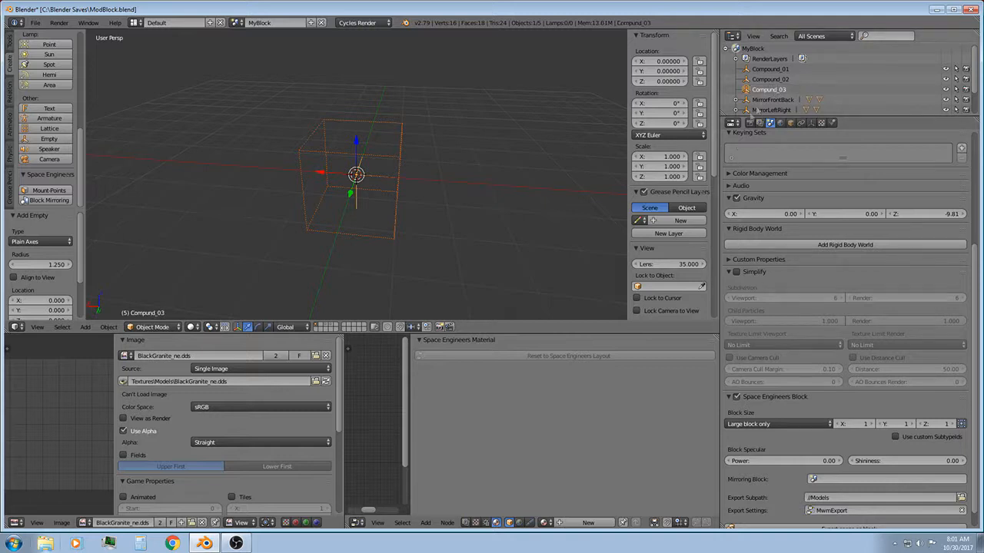
pyautogui.doubleClick(768, 89)
pyautogui.press('Return')
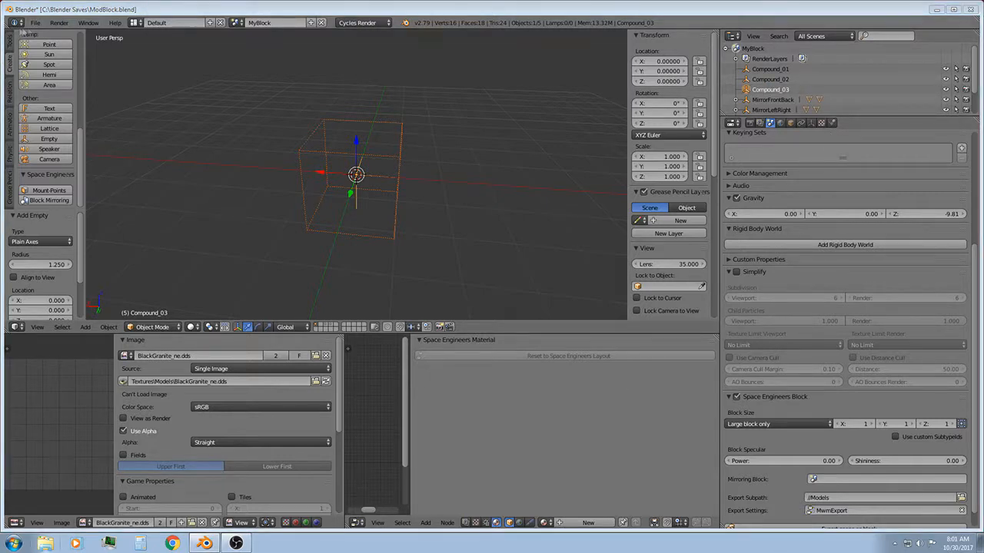
# Save the Blender file and export the scene as a block
pyautogui.click(37, 24)
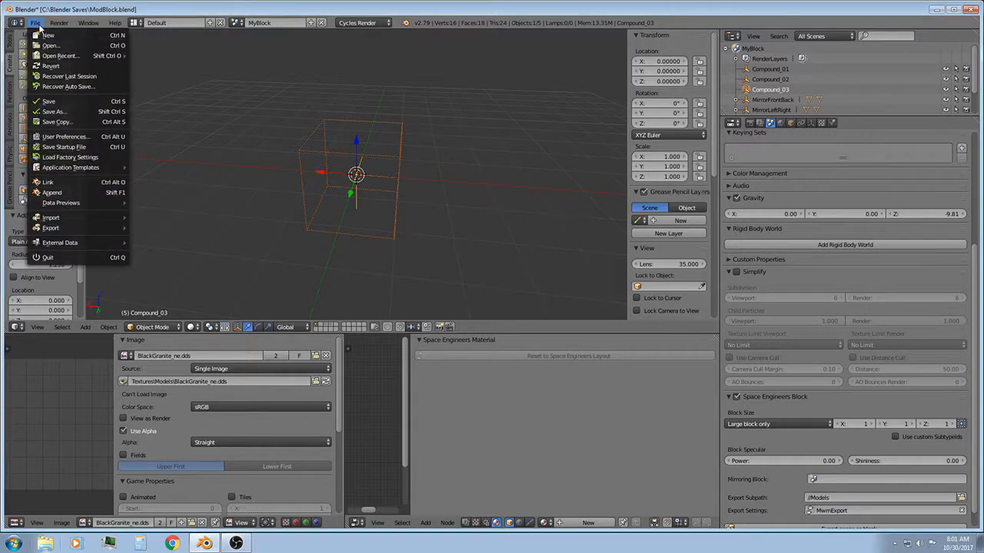
pyautogui.click(51, 102)
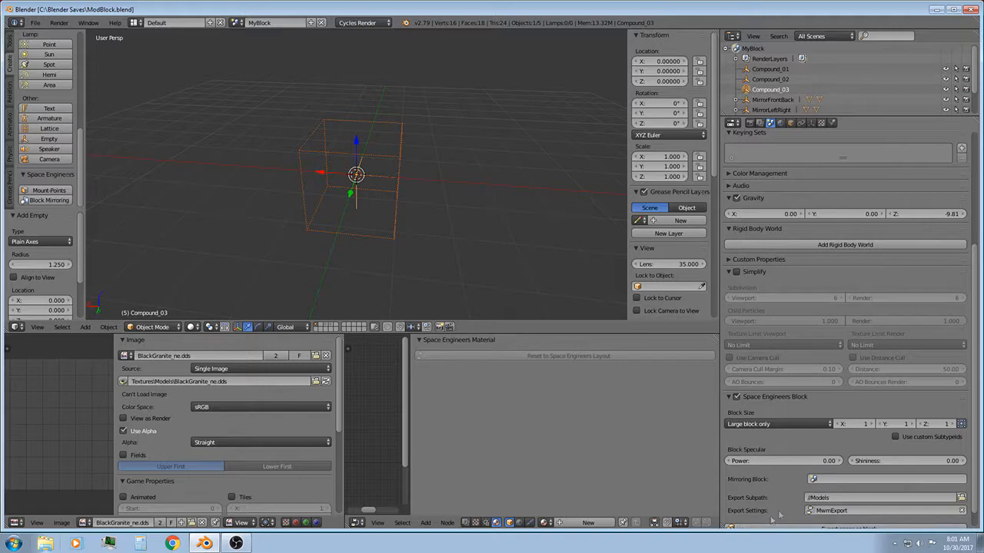
pyautogui.click(764, 550)
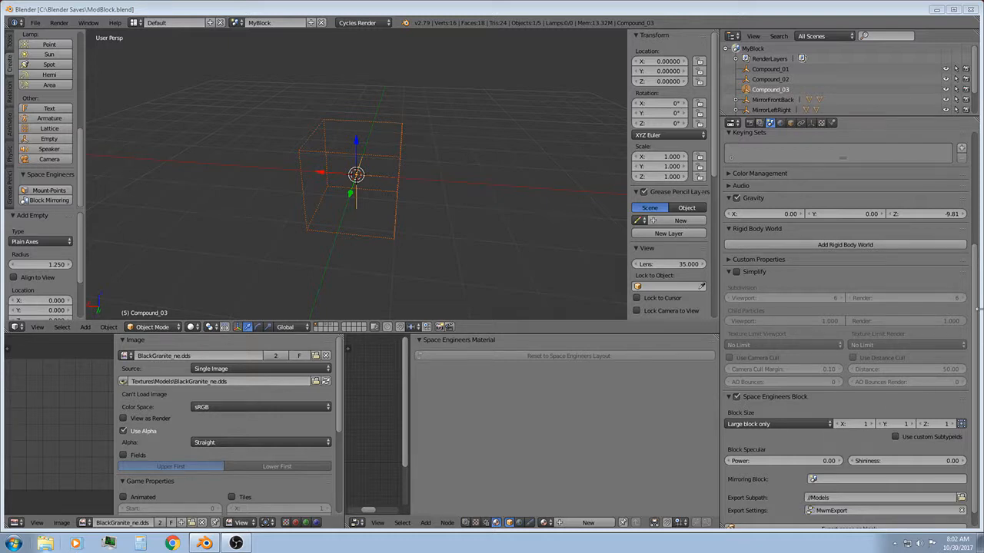
pyautogui.scroll(-1, 976, 309)
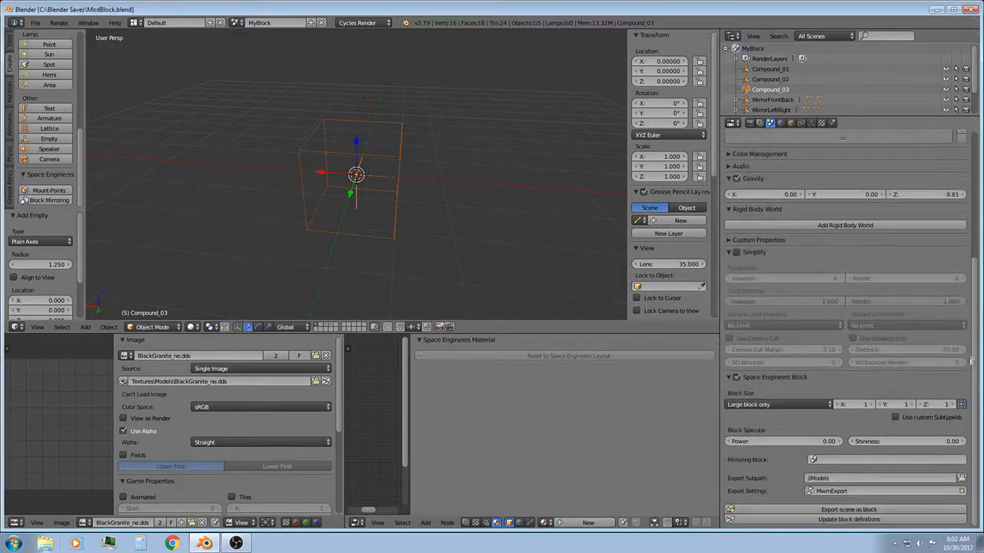
pyautogui.click(819, 511)
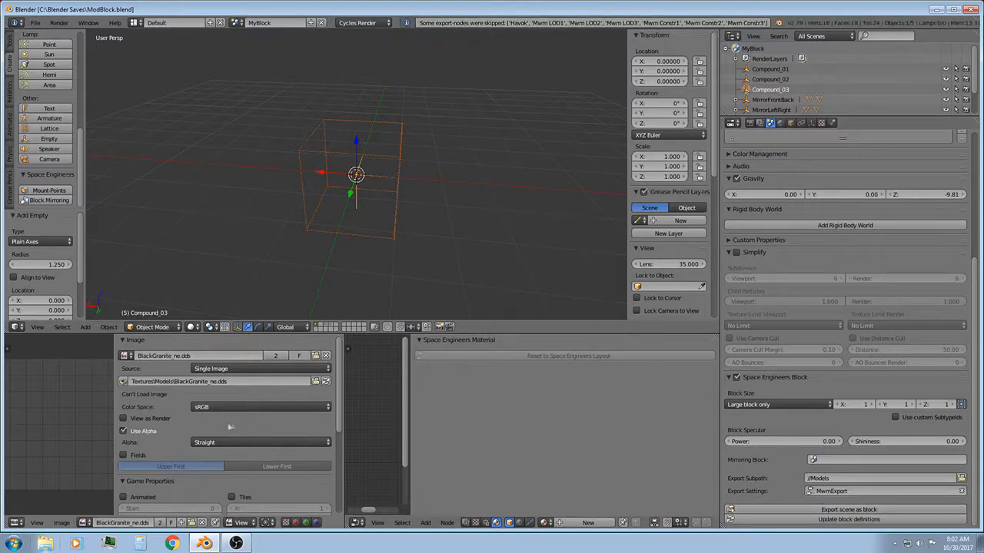
# Cut the five newly exported MyBlock_Large files from the Models folder in Blender Saves
pyautogui.click(40, 546)
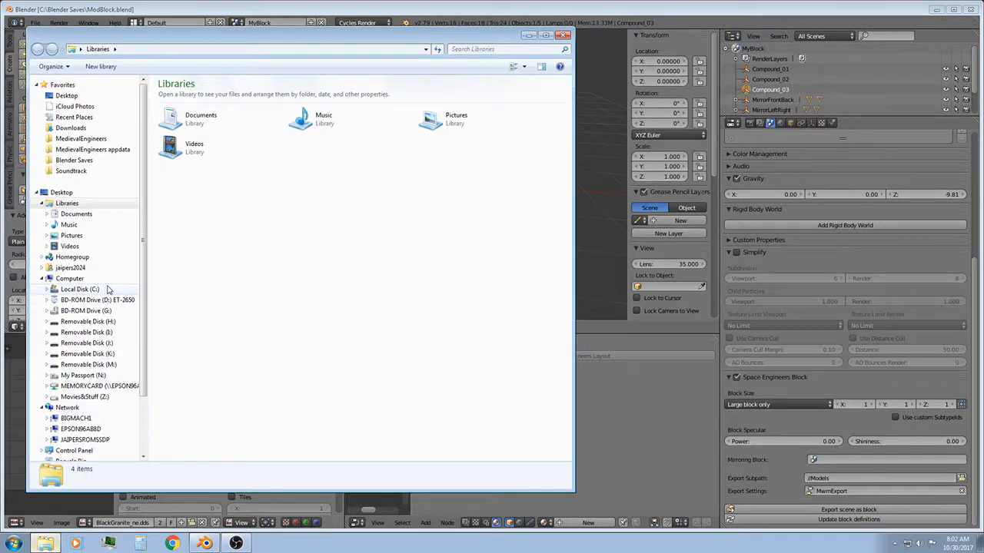
pyautogui.click(74, 159)
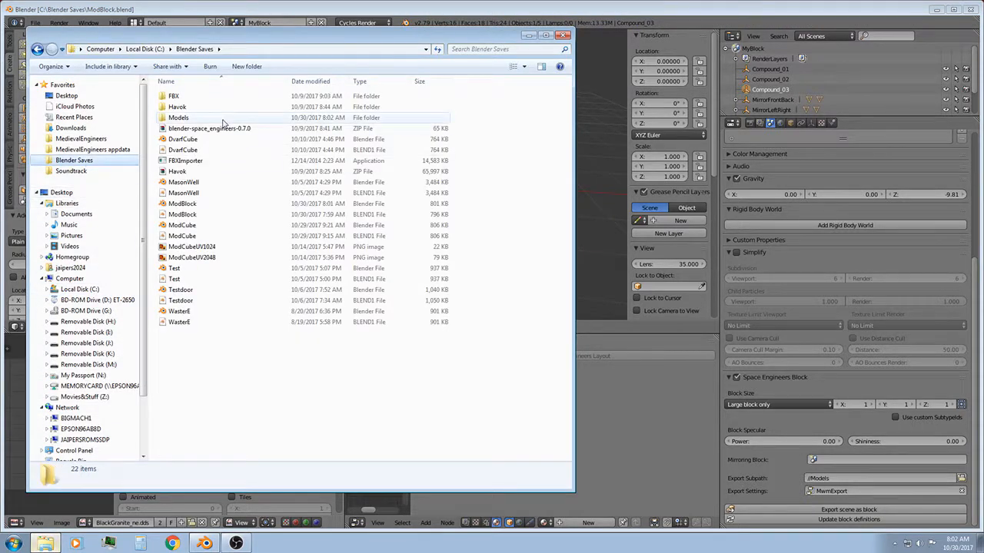
pyautogui.doubleClick(223, 121)
pyautogui.moveTo(208, 268); pyautogui.dragTo(269, 205)
pyautogui.rightClick(269, 205)
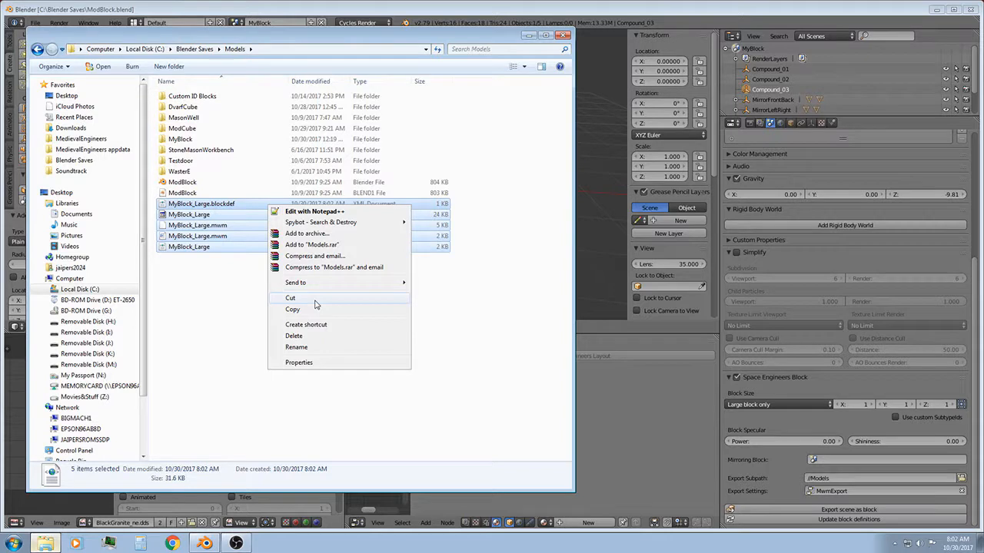
pyautogui.click(315, 299)
# Delete the old MyBlock_Large files in the MyBlock subfolder and paste the cut files in their place
pyautogui.doubleClick(242, 139)
pyautogui.moveTo(248, 209); pyautogui.dragTo(296, 103)
pyautogui.rightClick(313, 108)
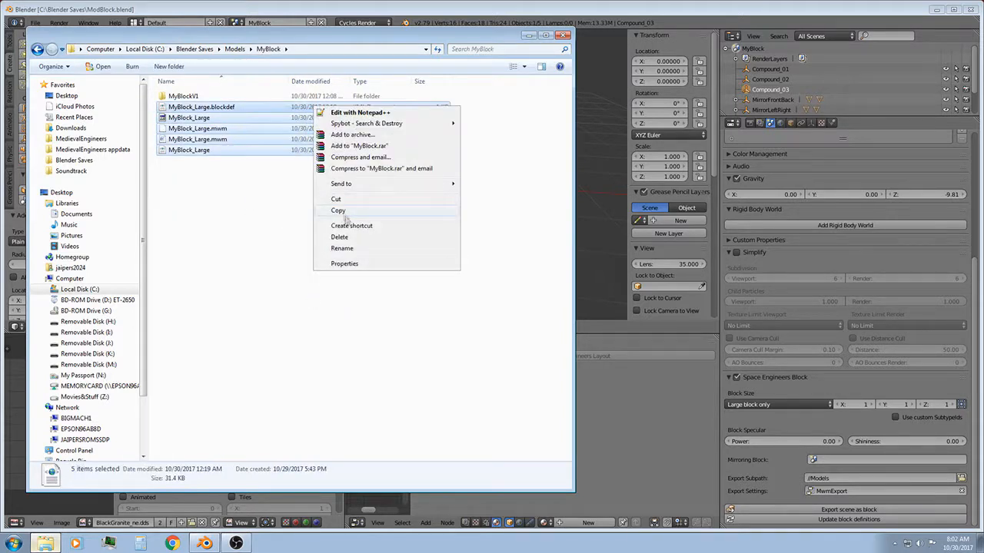
pyautogui.click(345, 237)
pyautogui.click(522, 281)
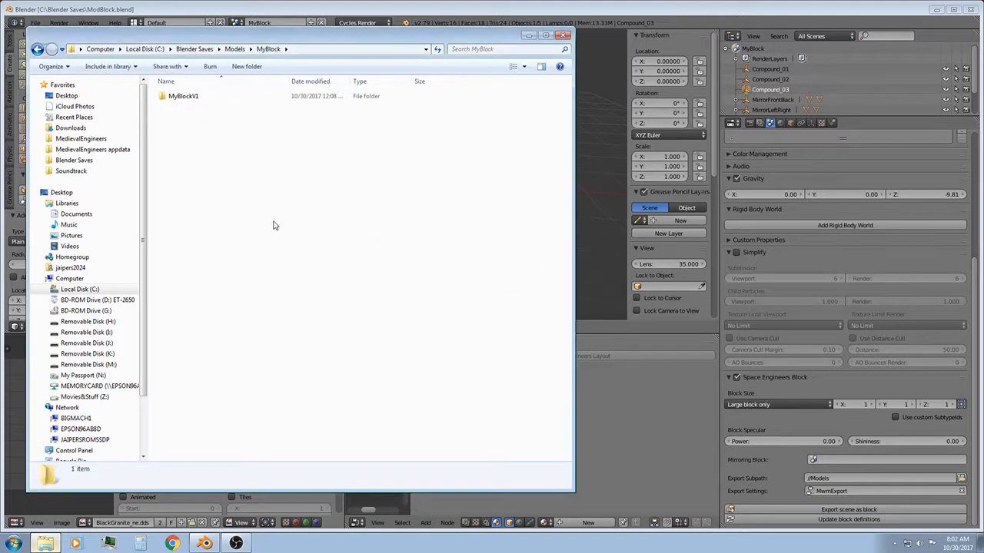
pyautogui.rightClick(273, 225)
pyautogui.click(308, 308)
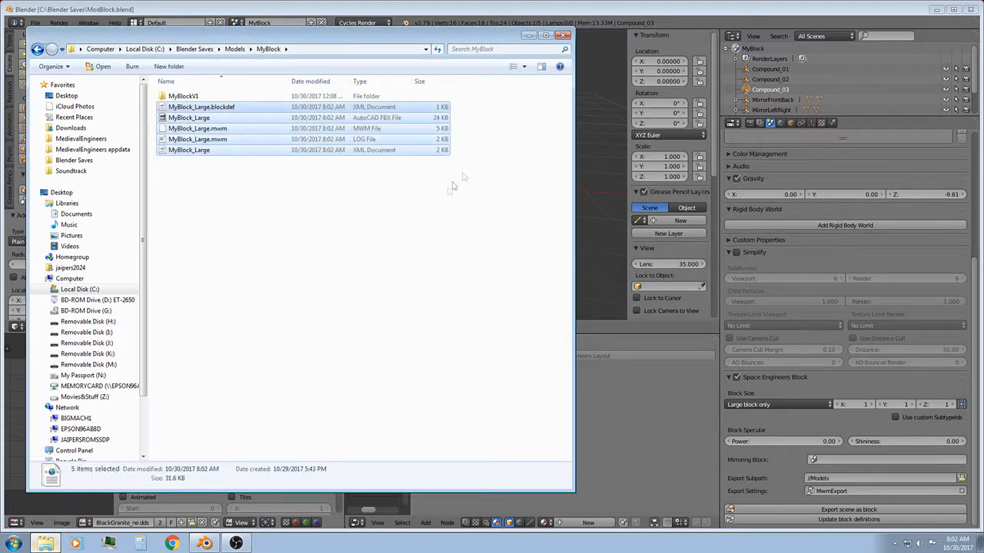
# Copy the MyBlock_Large.mwm file from the MyBlock export folder
pyautogui.click(529, 35)
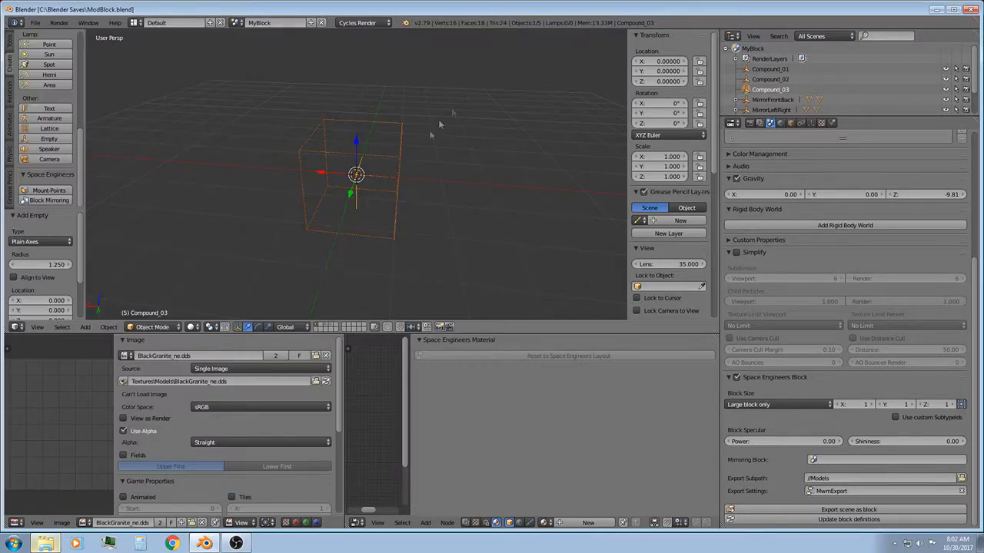
pyautogui.click(46, 543)
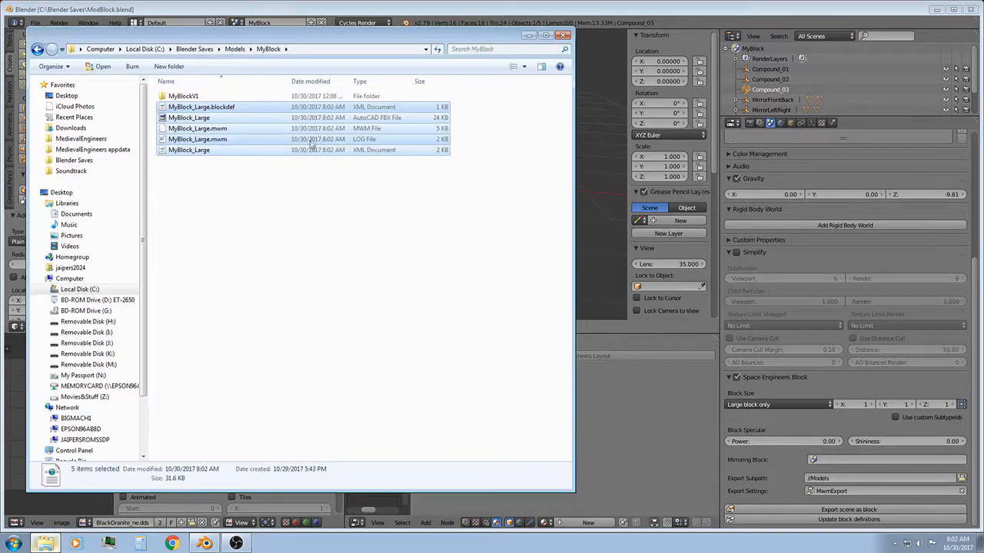
pyautogui.click(337, 129)
pyautogui.rightClick(336, 129)
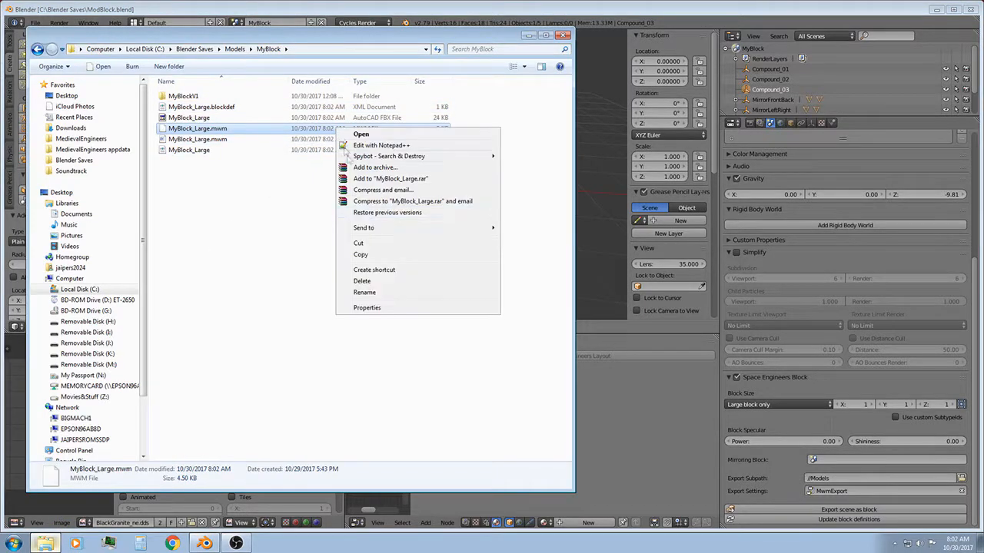
pyautogui.click(361, 255)
# Open the Models\Cubes folder of the MyBlock mod in the MedievalEngineers appdata Mods folder
pyautogui.click(115, 150)
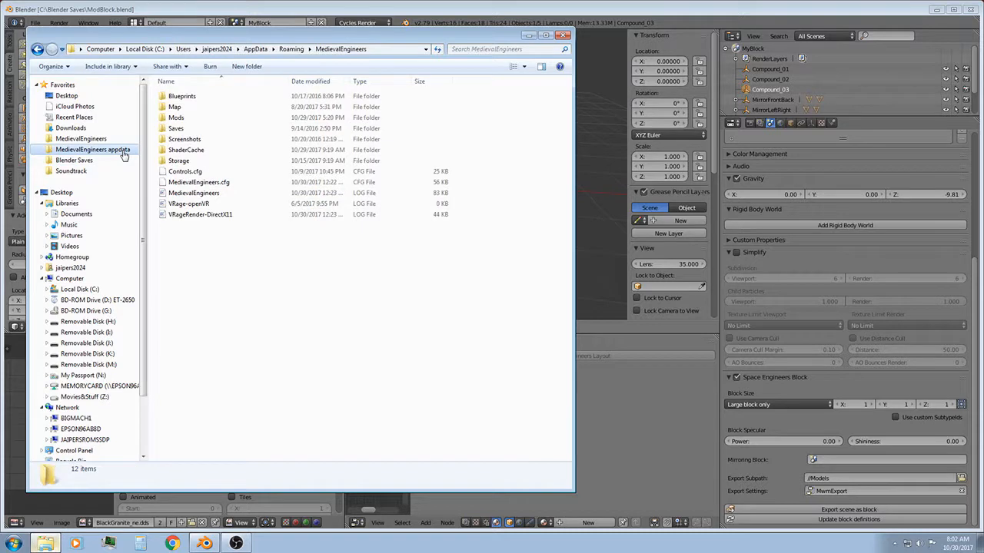
pyautogui.doubleClick(185, 118)
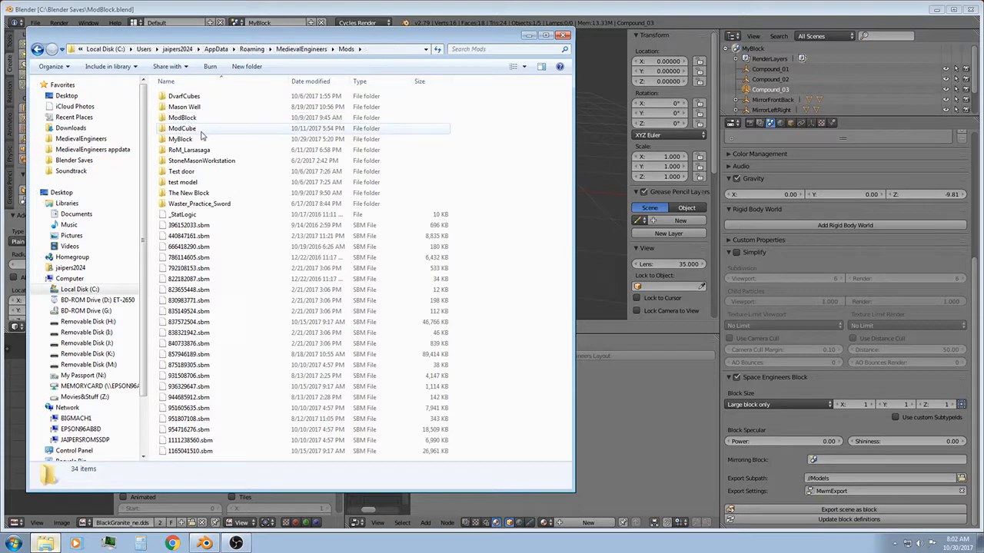
pyautogui.doubleClick(202, 139)
pyautogui.click(206, 107)
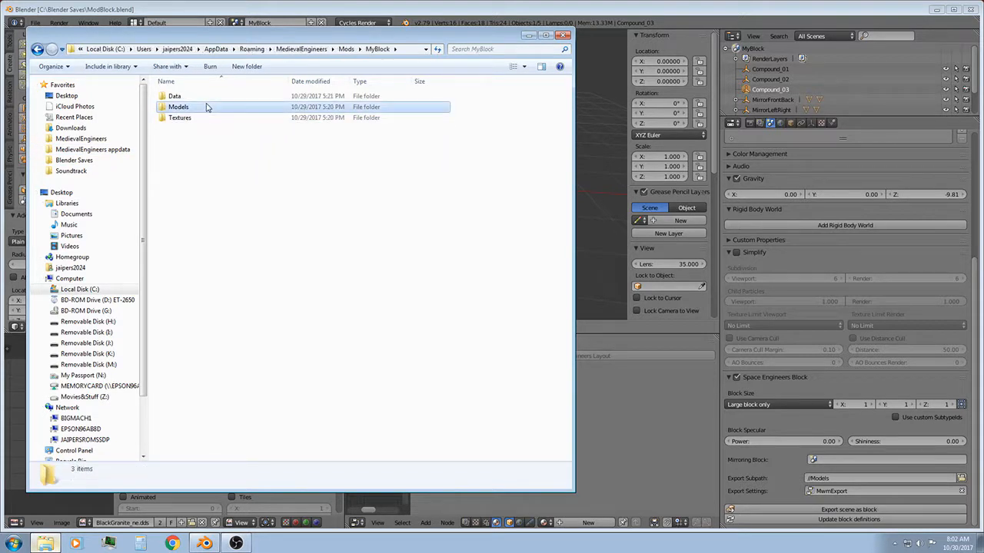
pyautogui.doubleClick(206, 108)
pyautogui.doubleClick(209, 97)
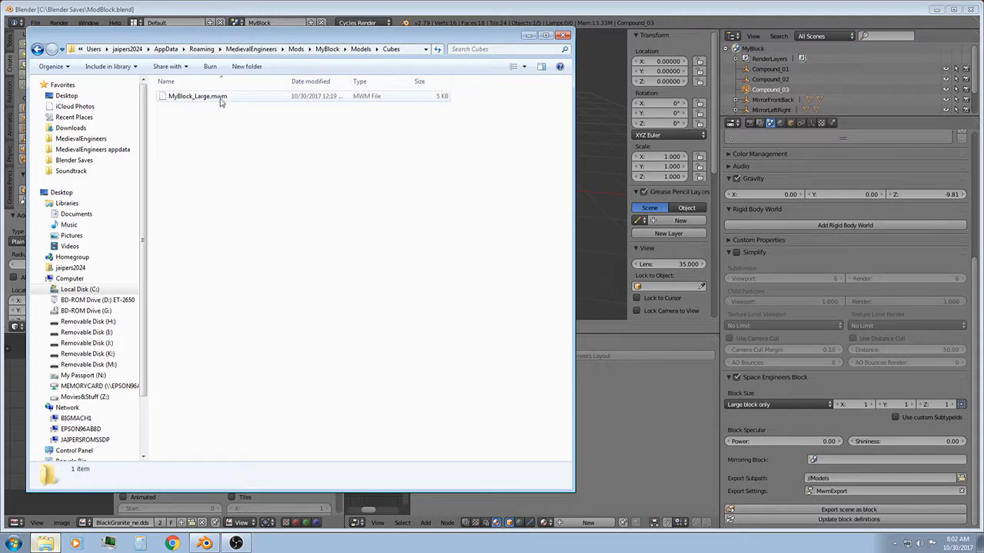
pyautogui.click(220, 105)
pyautogui.rightClick(220, 100)
pyautogui.click(261, 258)
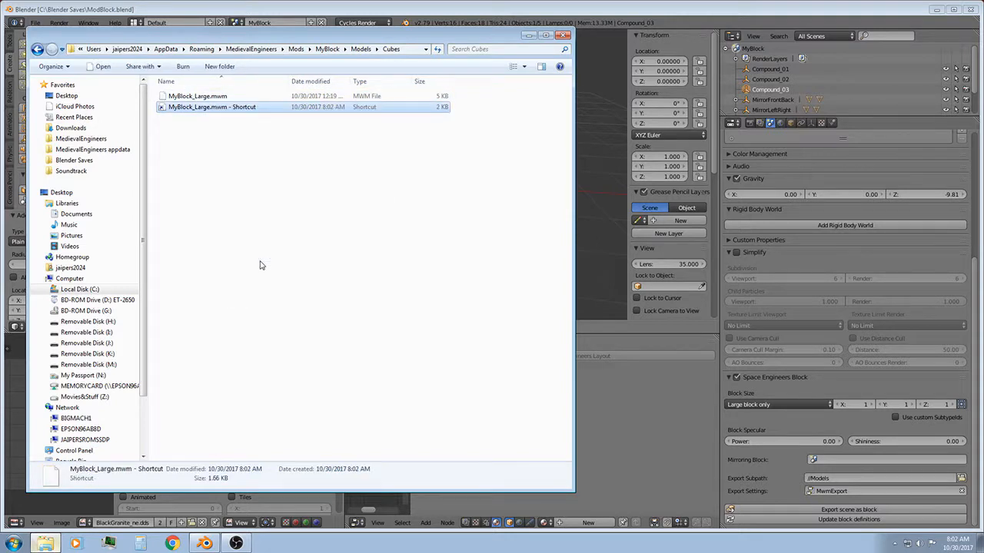
# Delete the old MyBlock_Large.mwm and its shortcut from the Cubes folder and paste the copied model file there
pyautogui.moveTo(246, 137); pyautogui.dragTo(304, 100)
pyautogui.rightClick(303, 99)
pyautogui.click(331, 243)
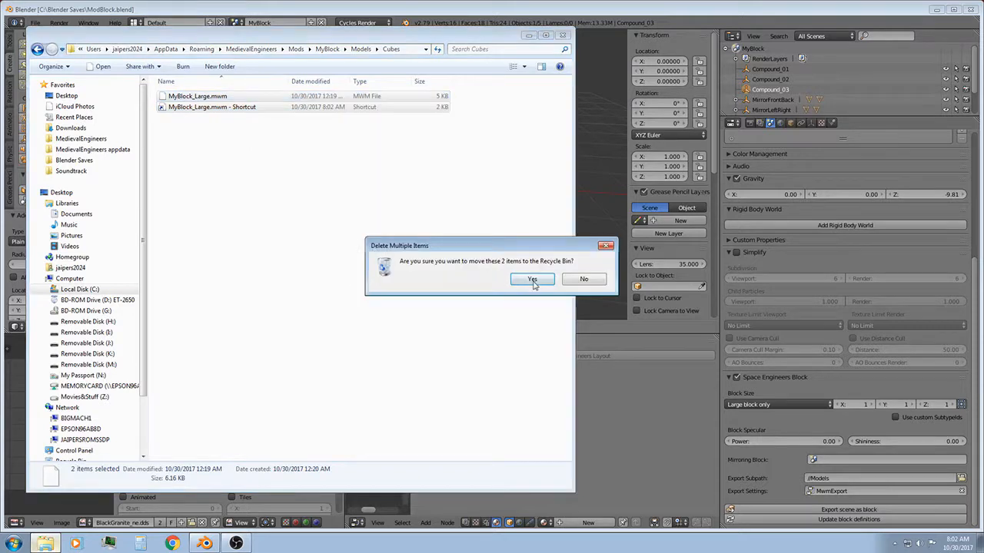
pyautogui.click(530, 283)
pyautogui.rightClick(368, 196)
pyautogui.click(400, 285)
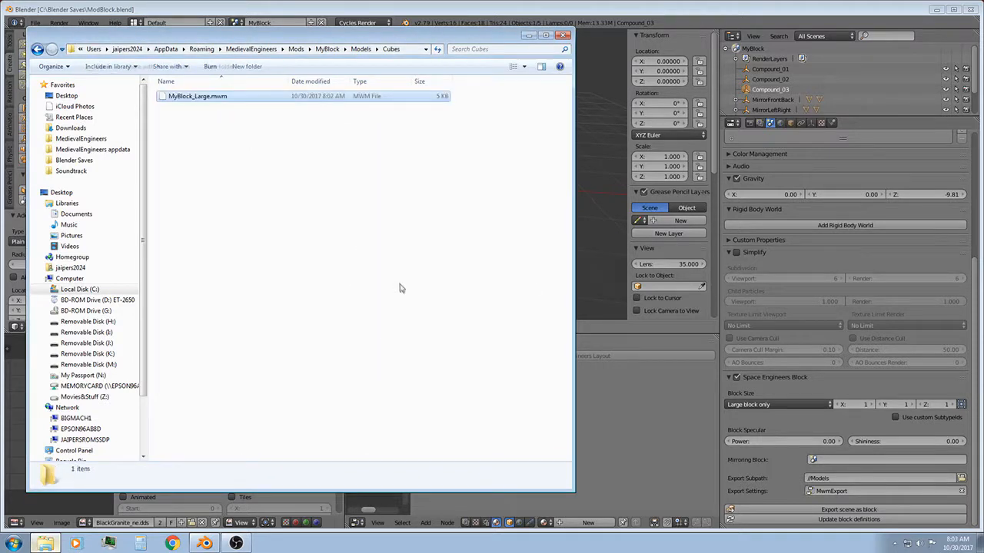
pyautogui.click(233, 161)
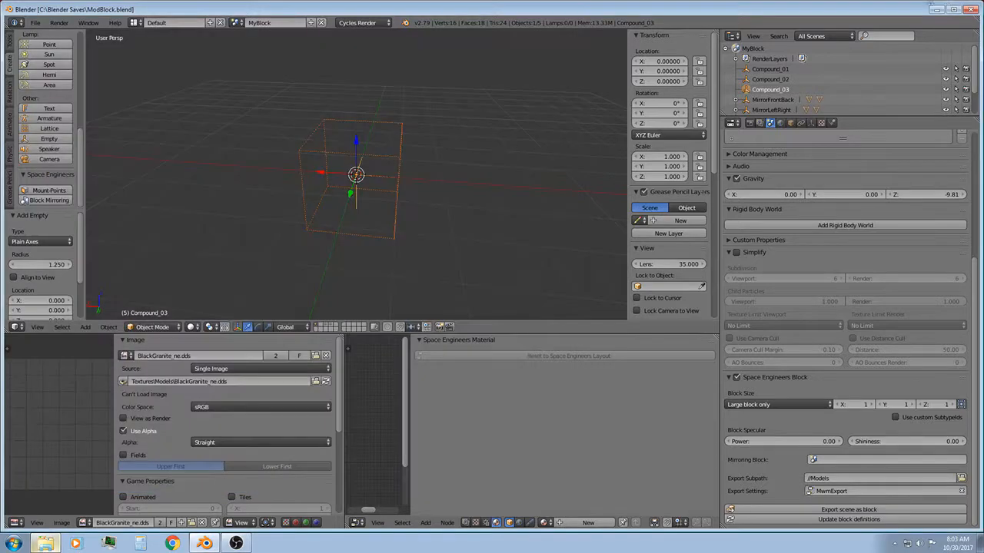
# Close the folder window and Blender, and start Medieval Engineers from the desktop
pyautogui.click(563, 36)
pyautogui.click(972, 9)
pyautogui.doubleClick(96, 288)
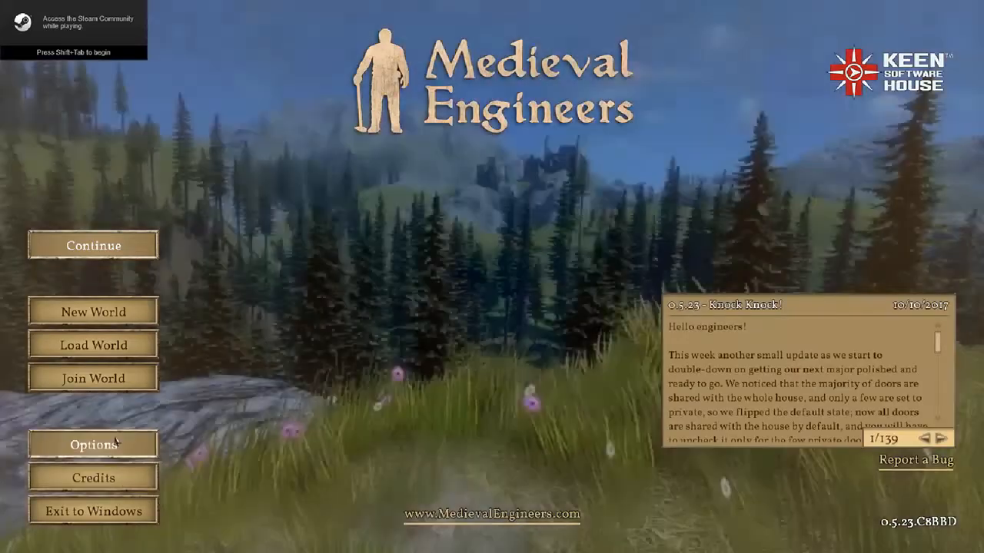
# Set the music volume to its minimum in the audio options and return to the main menu
pyautogui.click(157, 441)
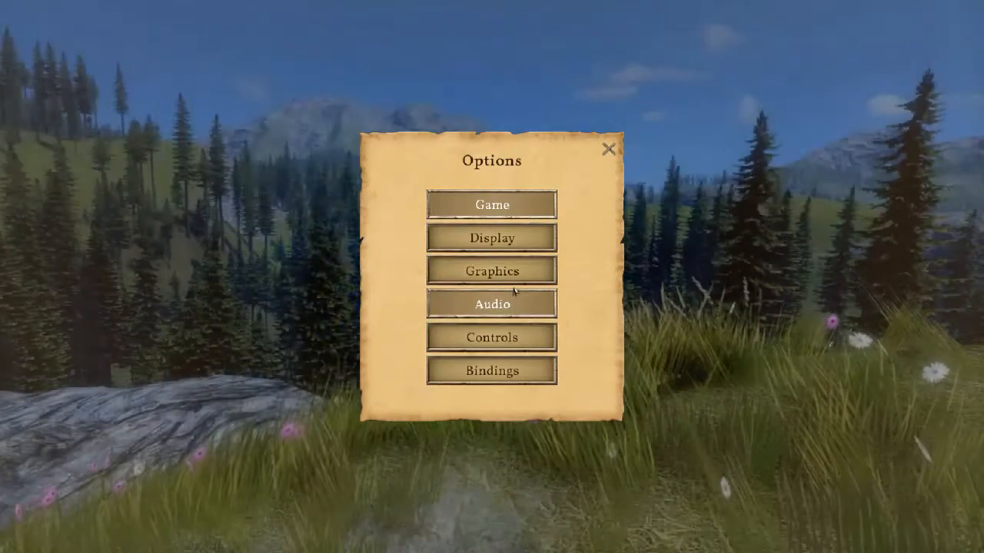
pyautogui.click(496, 304)
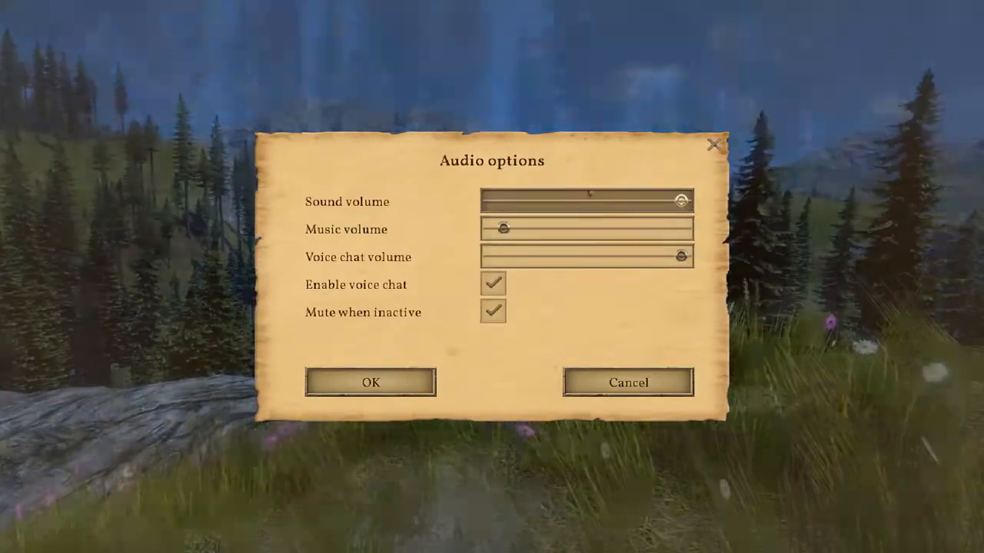
pyautogui.moveTo(504, 228); pyautogui.dragTo(461, 230)
pyautogui.click(401, 376)
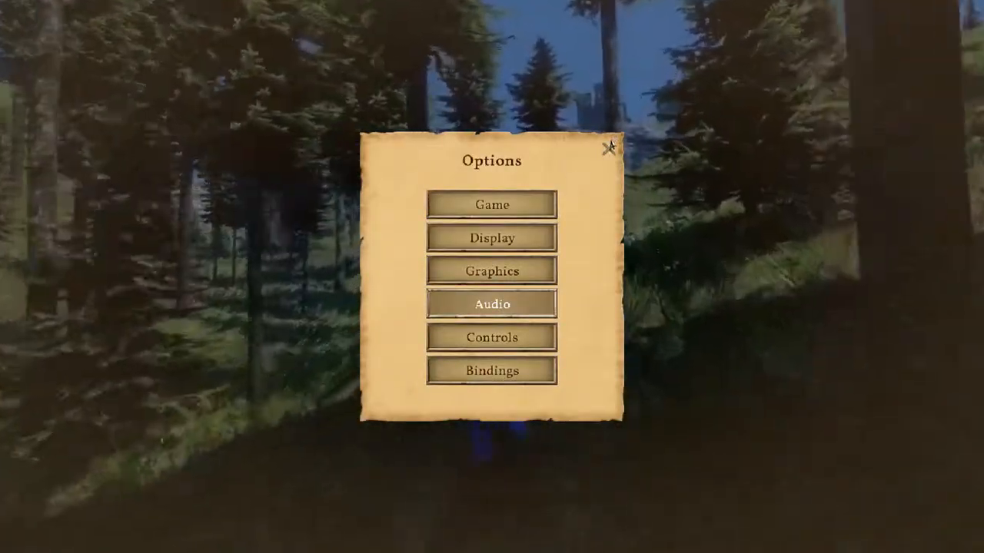
pyautogui.click(609, 147)
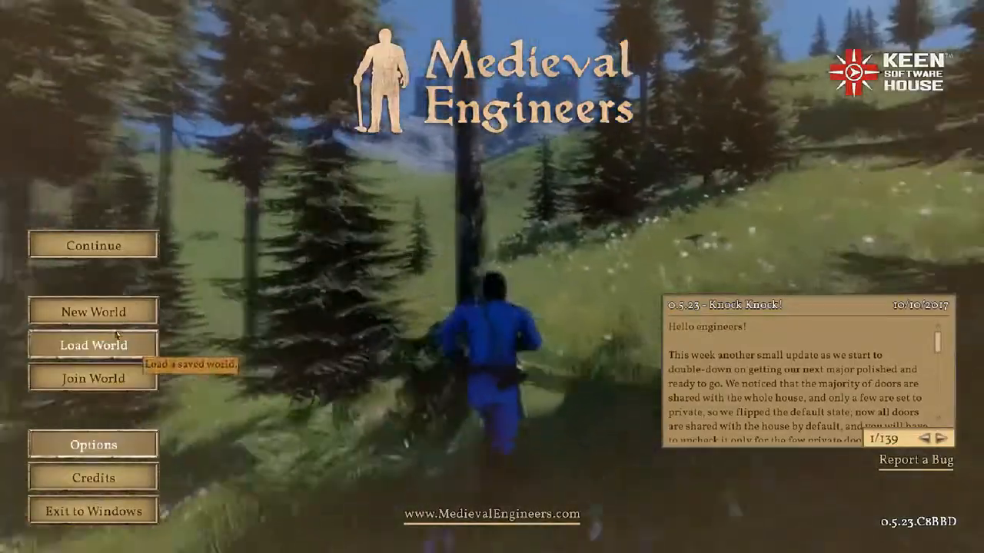
# Load the "test cube" world and place a MyBlock on the grass beside the guild house
pyautogui.click(117, 333)
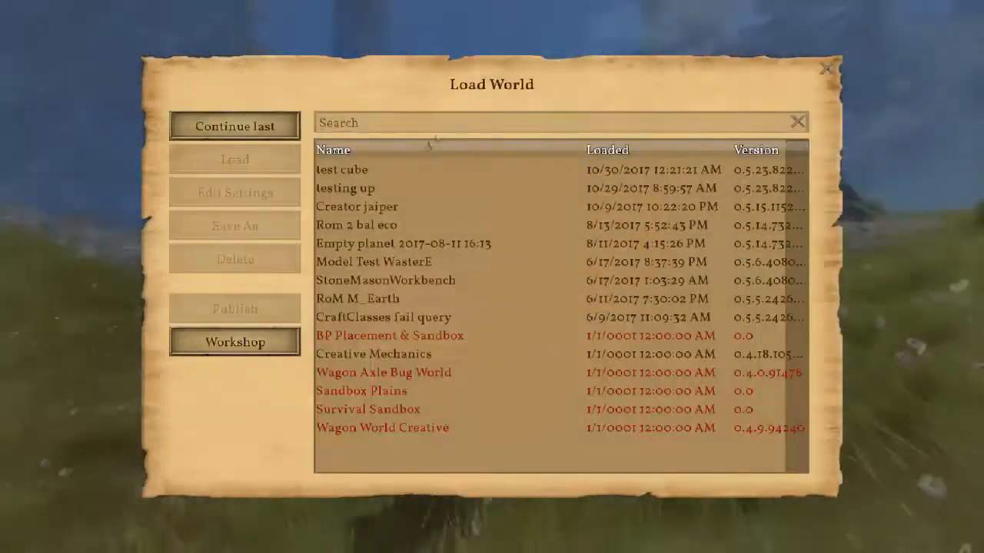
pyautogui.doubleClick(418, 169)
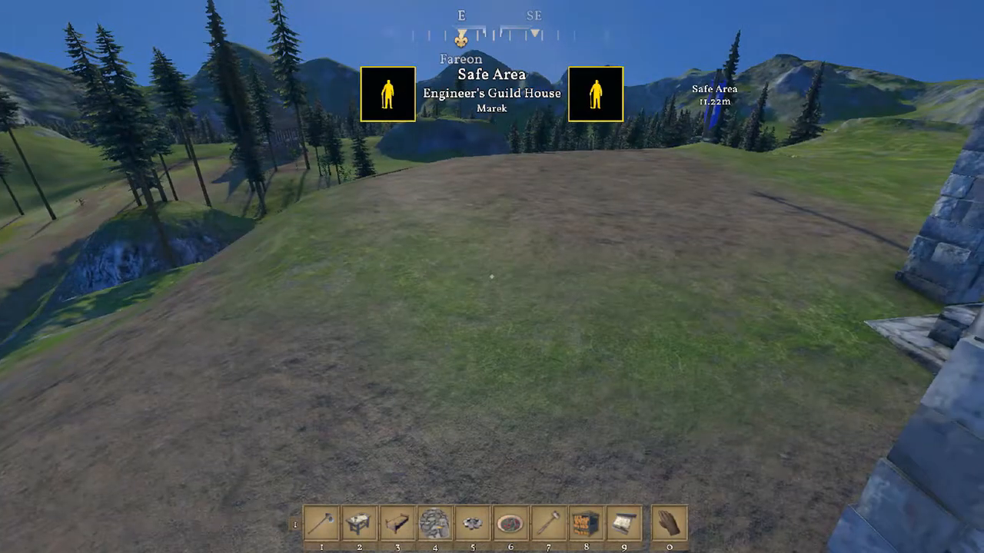
pyautogui.press('4')
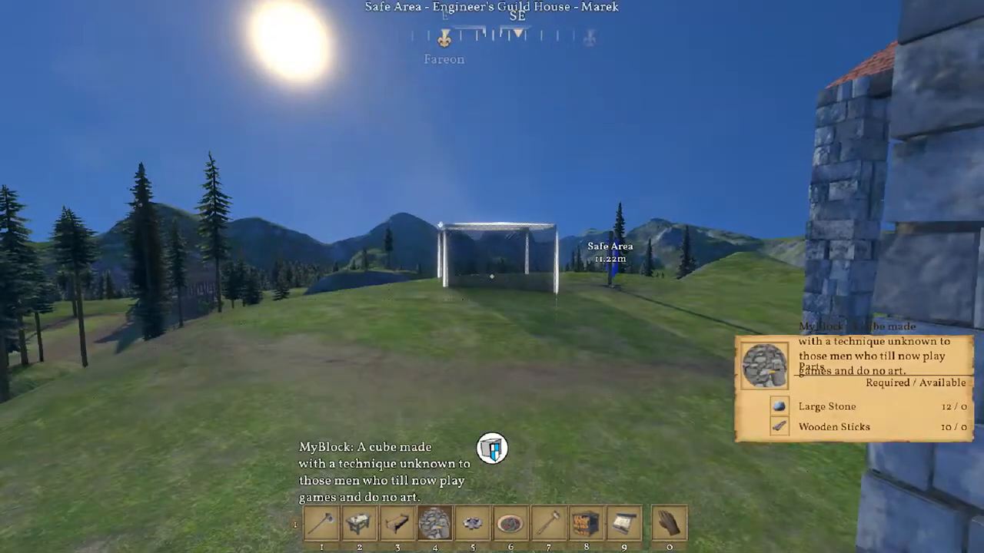
pyautogui.press('s')
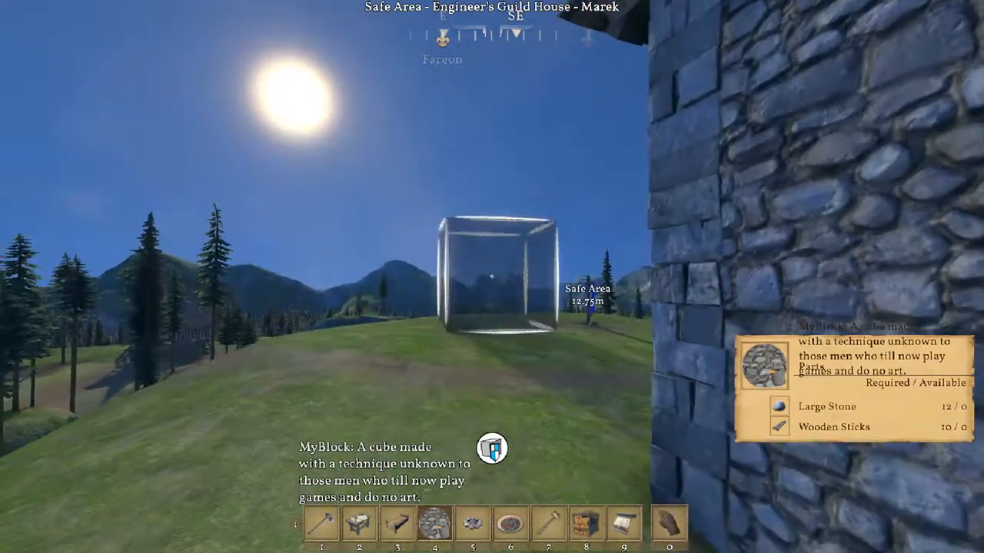
pyautogui.click(492, 277)
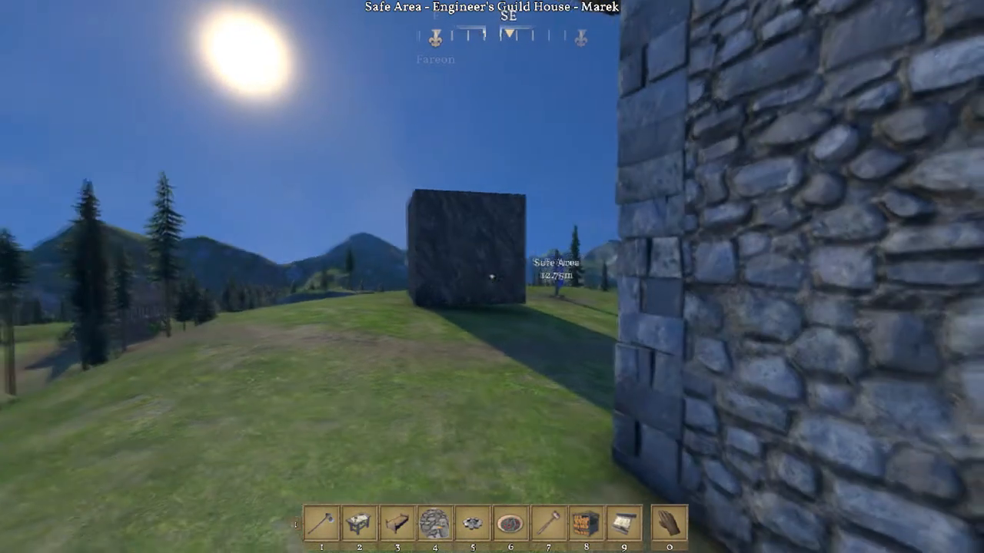
# Preview another MyBlock against the placed one and approach to examine the block's size and stone surface up close
pyautogui.press('4')
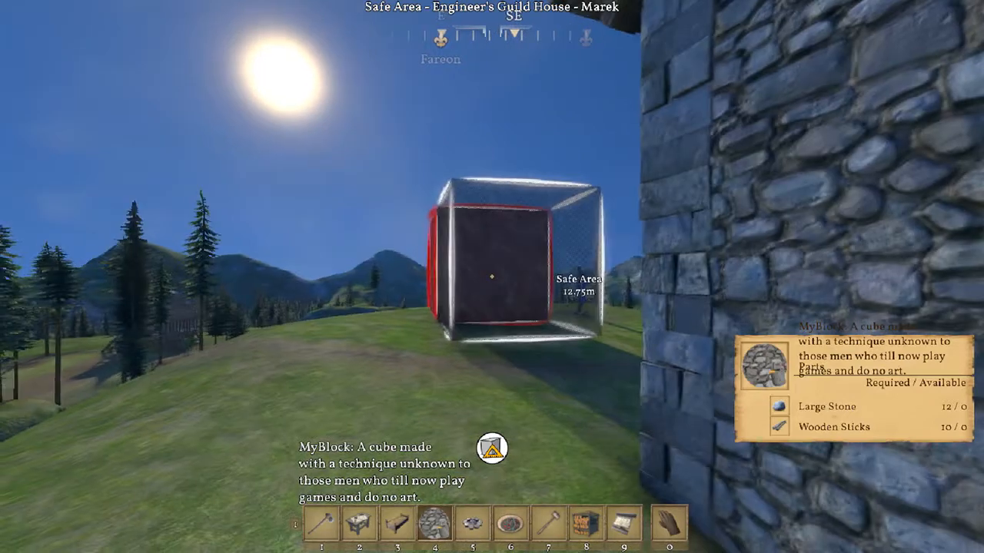
pyautogui.press('w')
pyautogui.press('a')
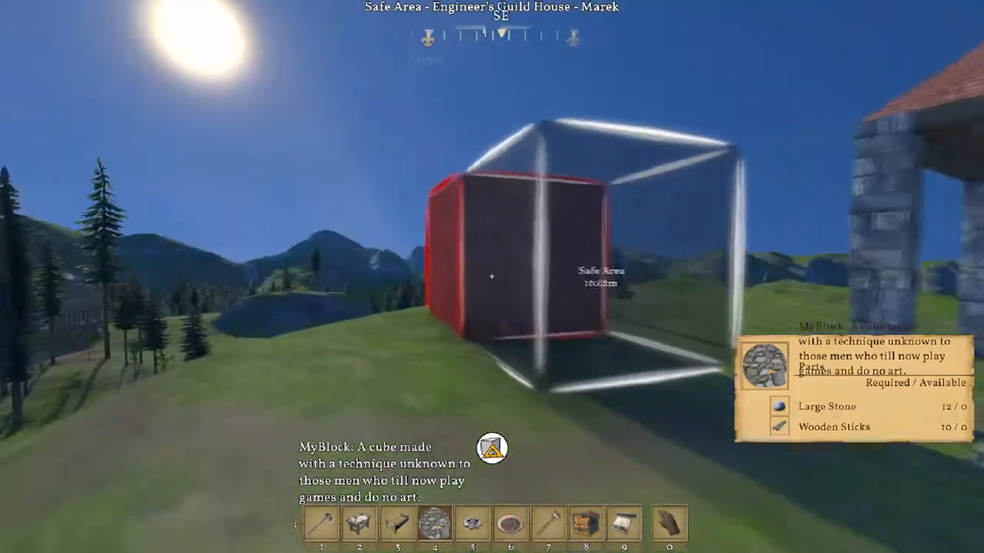
pyautogui.press('w')
pyautogui.press('a')
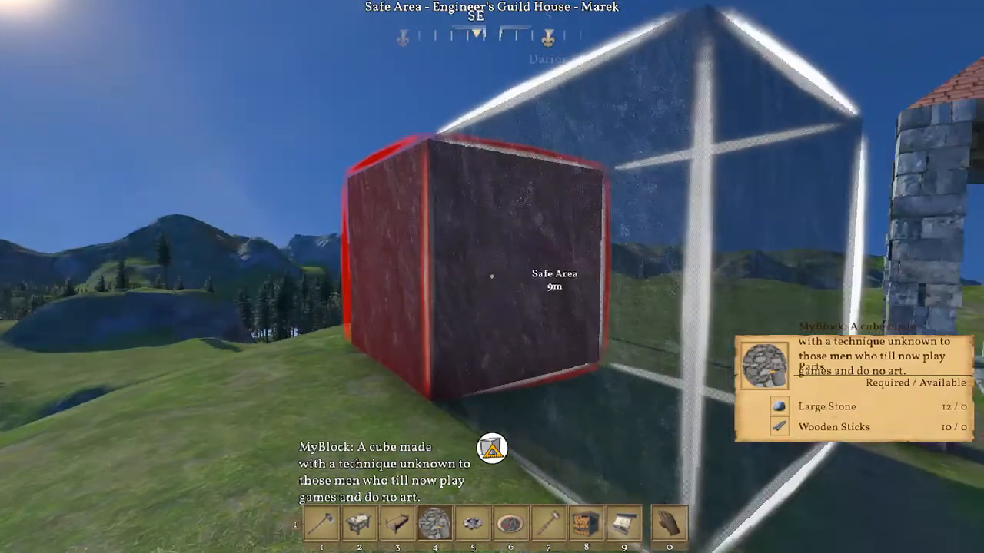
pyautogui.click(492, 275)
pyautogui.press('w')
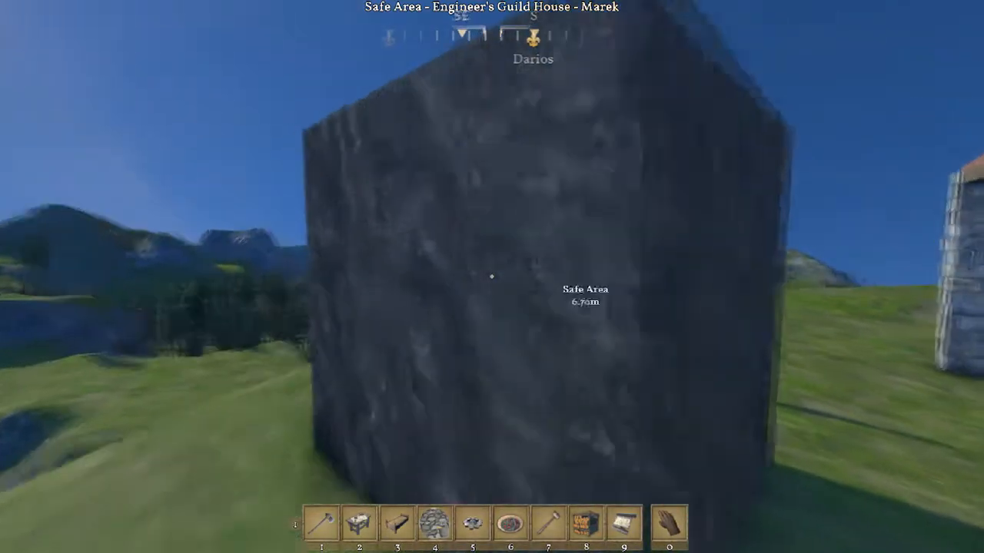
pyautogui.press('w')
pyautogui.press('a')
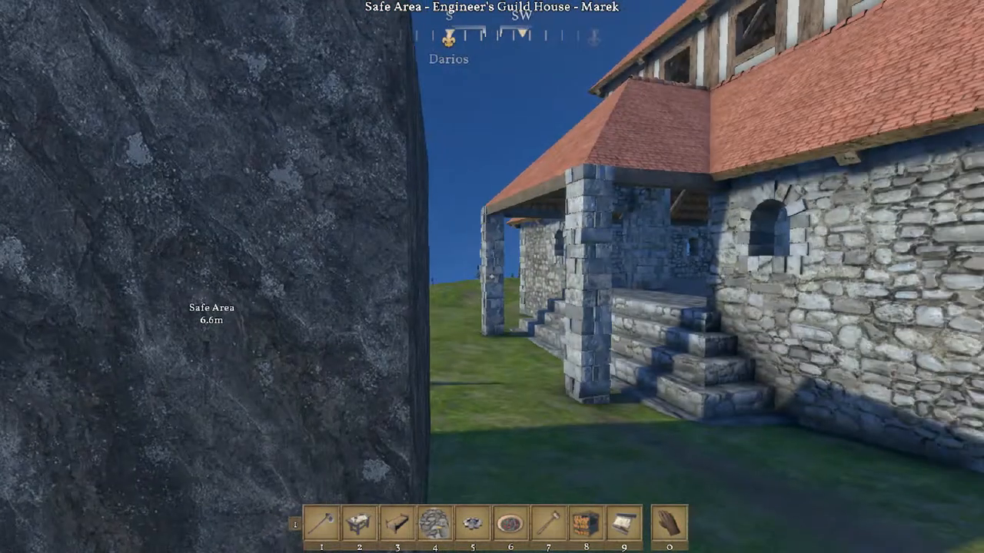
pyautogui.press('Escape')
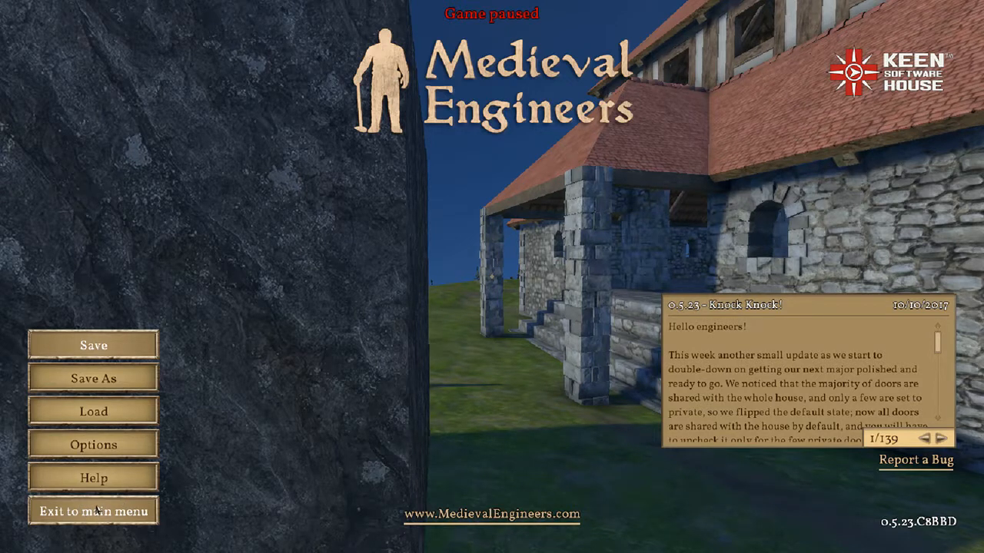
pyautogui.click(97, 510)
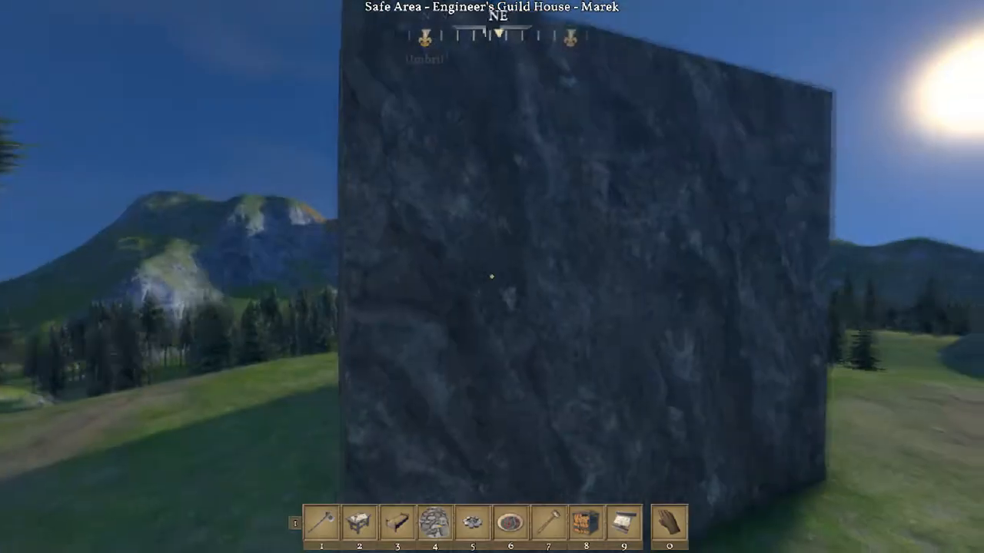
# Walk around the placed MyBlock and examine the texture and edges on all its sides
pyautogui.press('w')
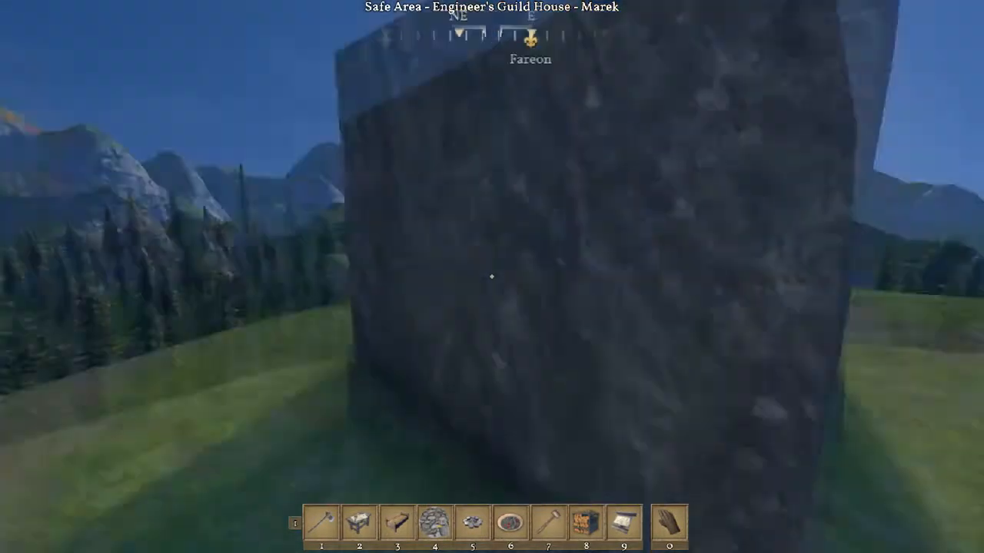
pyautogui.press('s')
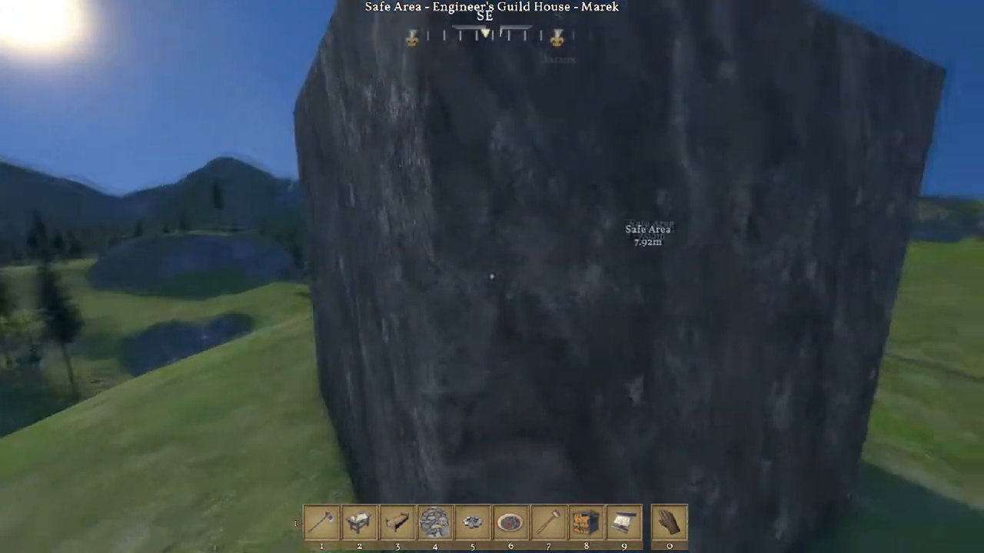
pyautogui.press('s')
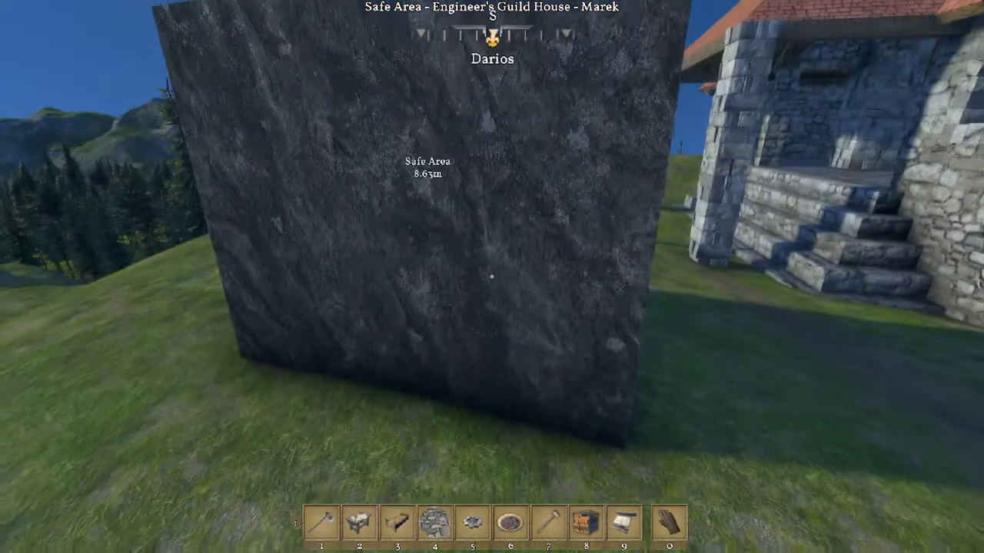
pyautogui.press('w')
pyautogui.press('a')
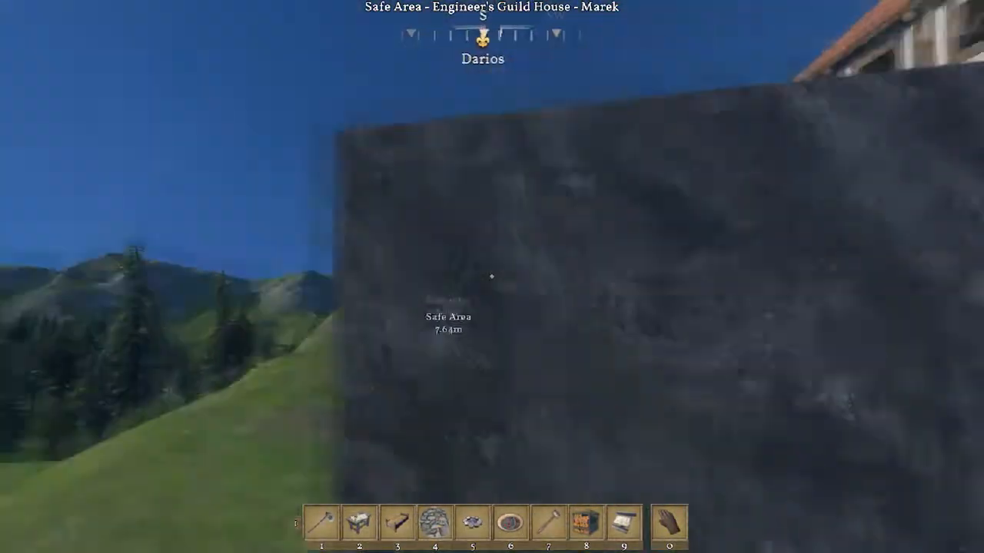
pyautogui.press('s')
pyautogui.press('w')
pyautogui.press('a')
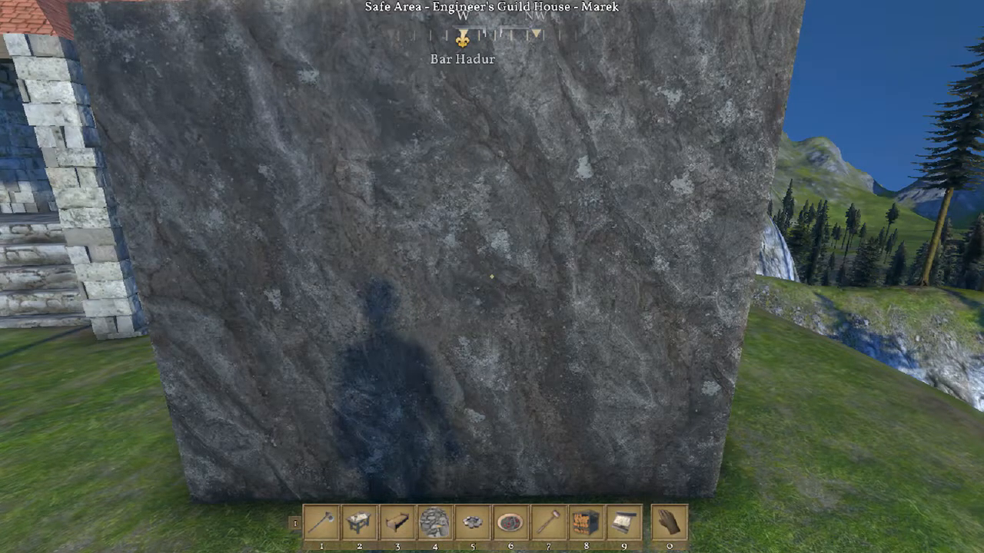
pyautogui.press('a')
pyautogui.press('w')
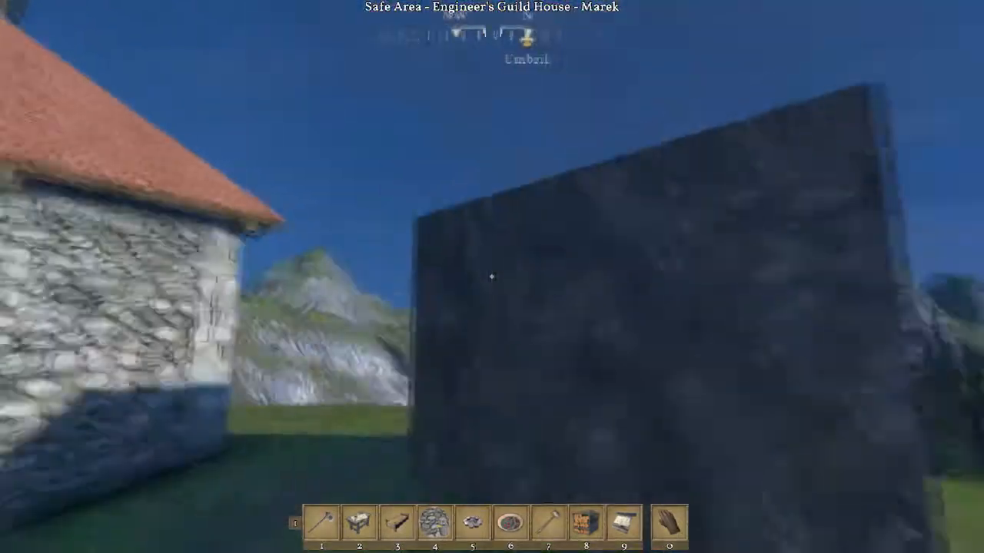
pyautogui.press('a')
pyautogui.press('s')
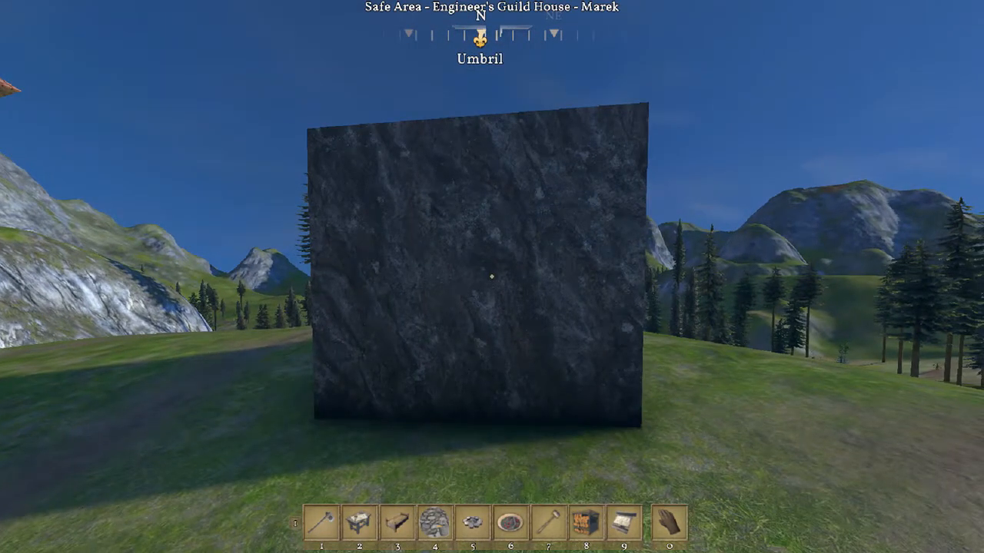
pyautogui.press('d')
pyautogui.press('w')
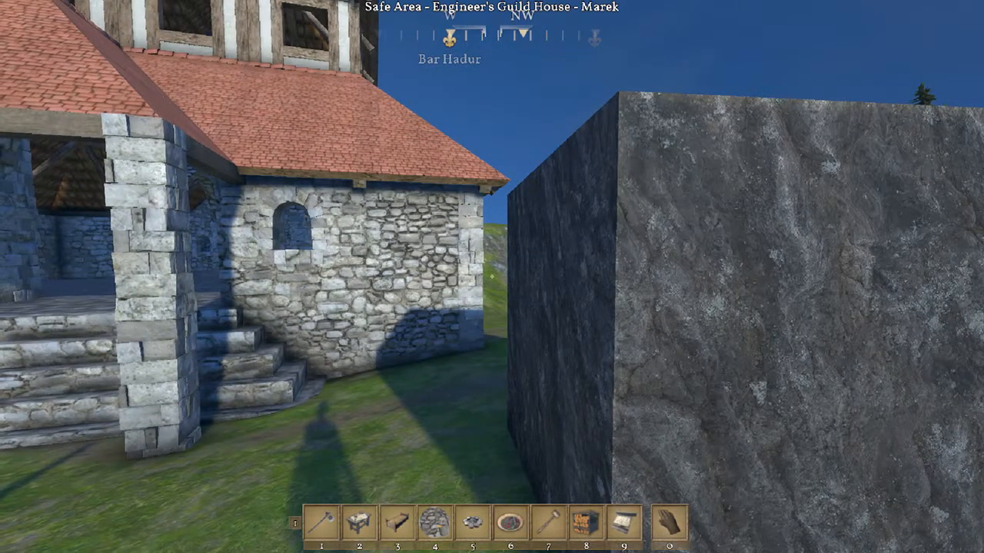
# Pause the game and exit the world to the main menu
pyautogui.press('Escape')
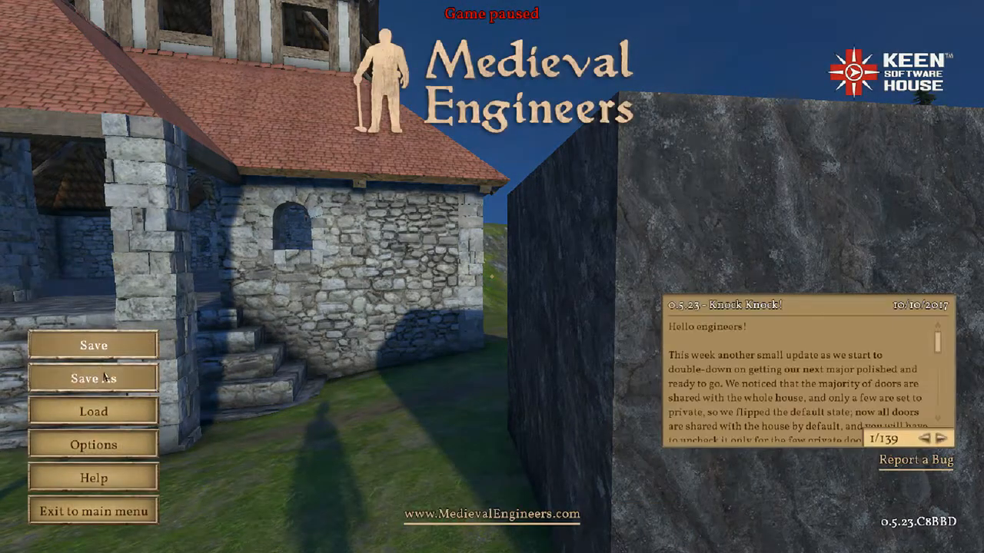
pyautogui.click(120, 508)
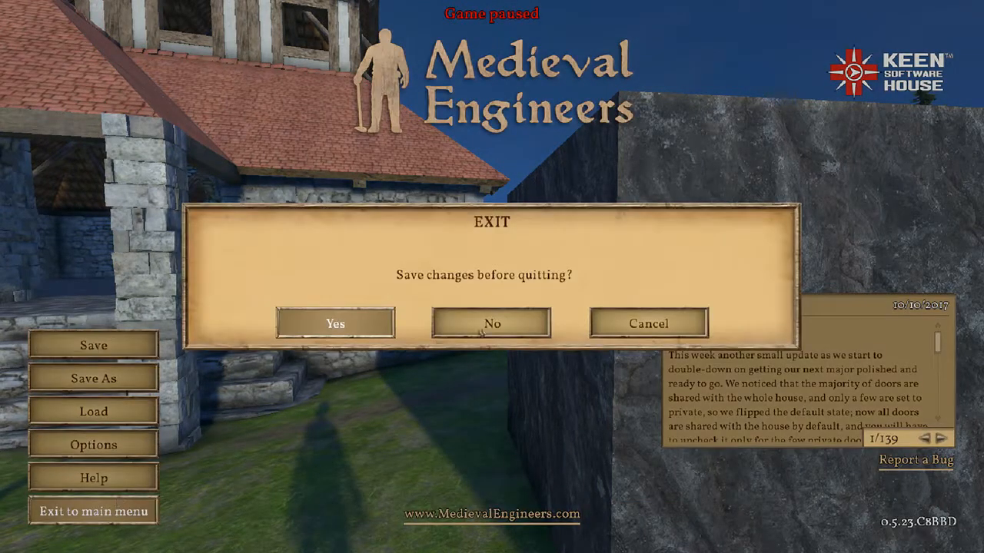